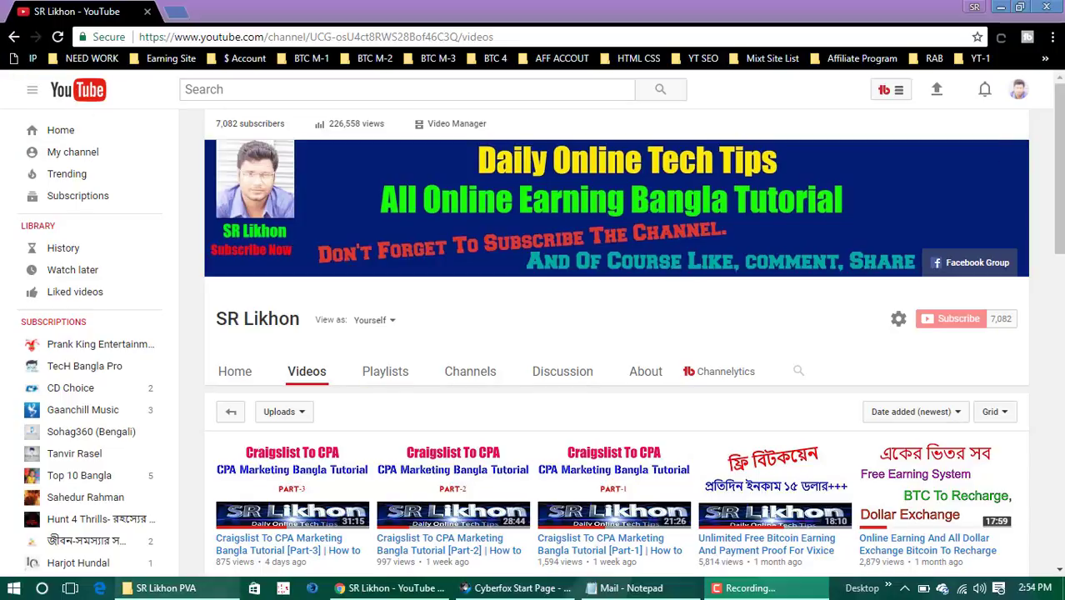
Step: Open the HRC PVA workbook in Excel from the SR Likhon PVA Explorer folder
{"action": "left_click", "coordinate": [162, 587]}
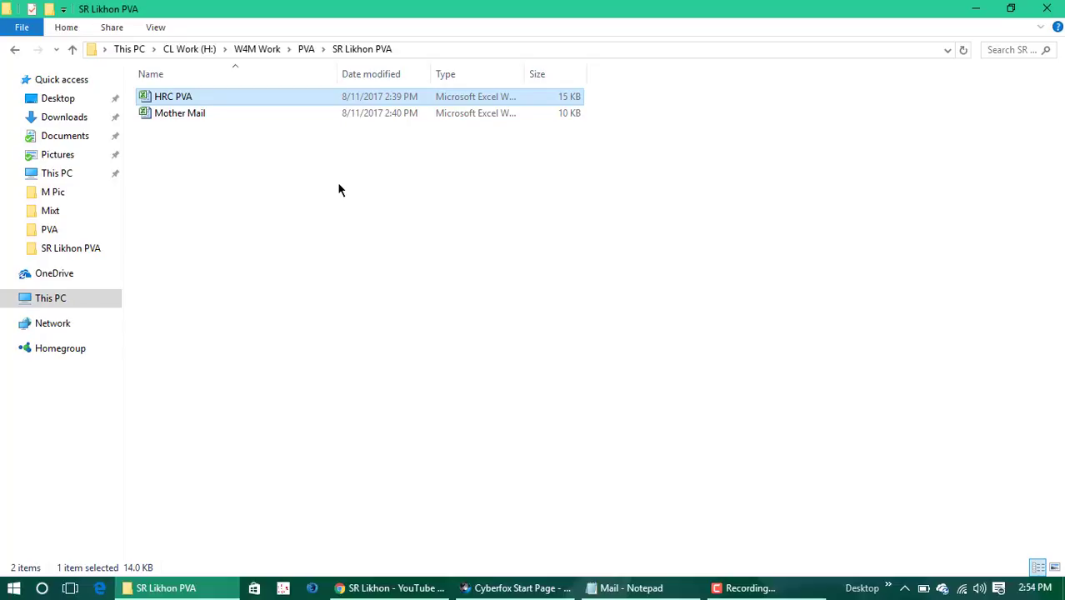
{"action": "double_click", "coordinate": [201, 98]}
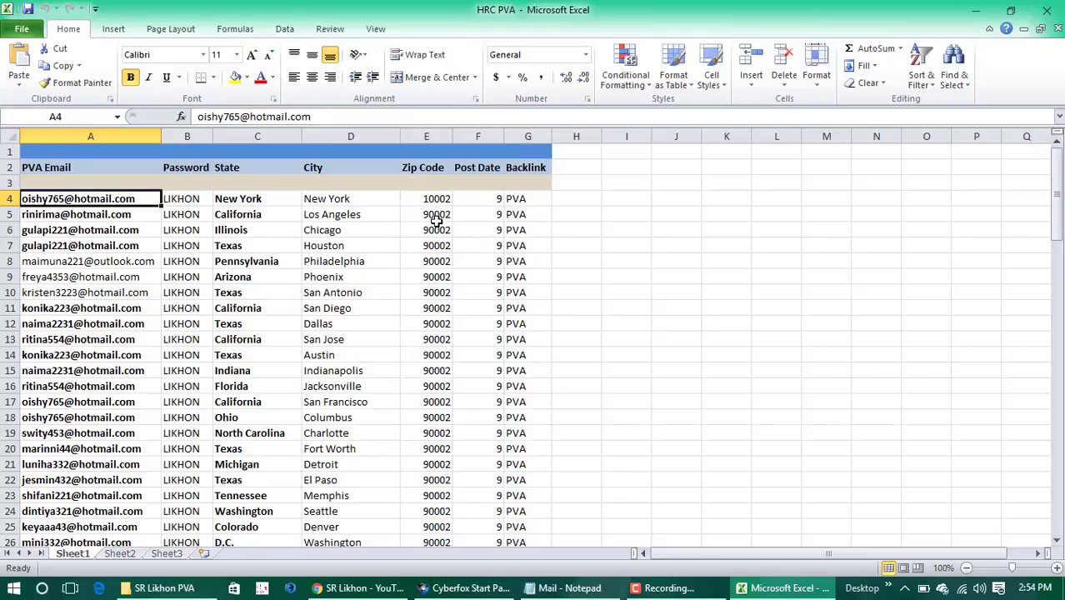
{"action": "scroll", "coordinate": [436, 220], "scroll_direction": "down", "scroll_amount": 20}
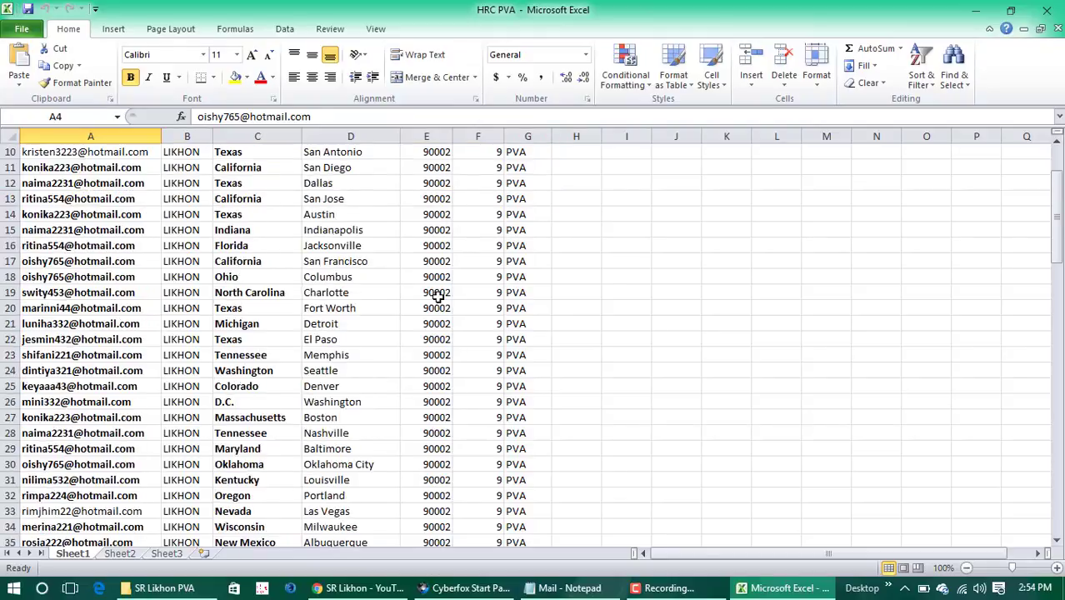
{"action": "scroll", "coordinate": [436, 297], "scroll_direction": "down", "scroll_amount": 4}
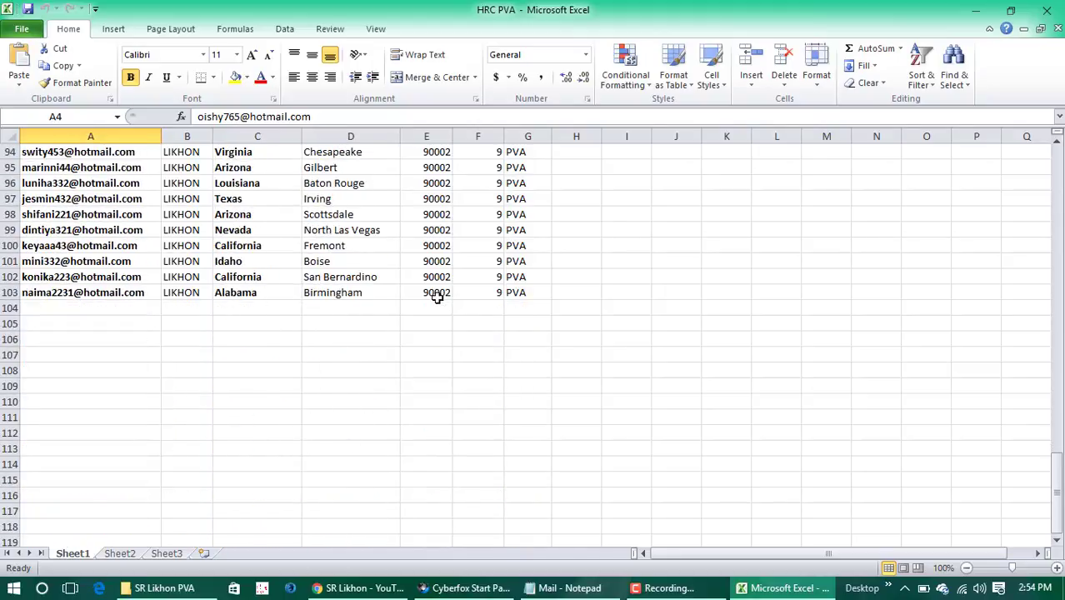
{"action": "scroll", "coordinate": [436, 297], "scroll_direction": "up", "scroll_amount": 20}
{"action": "scroll", "coordinate": [437, 298], "scroll_direction": "up", "scroll_amount": 6}
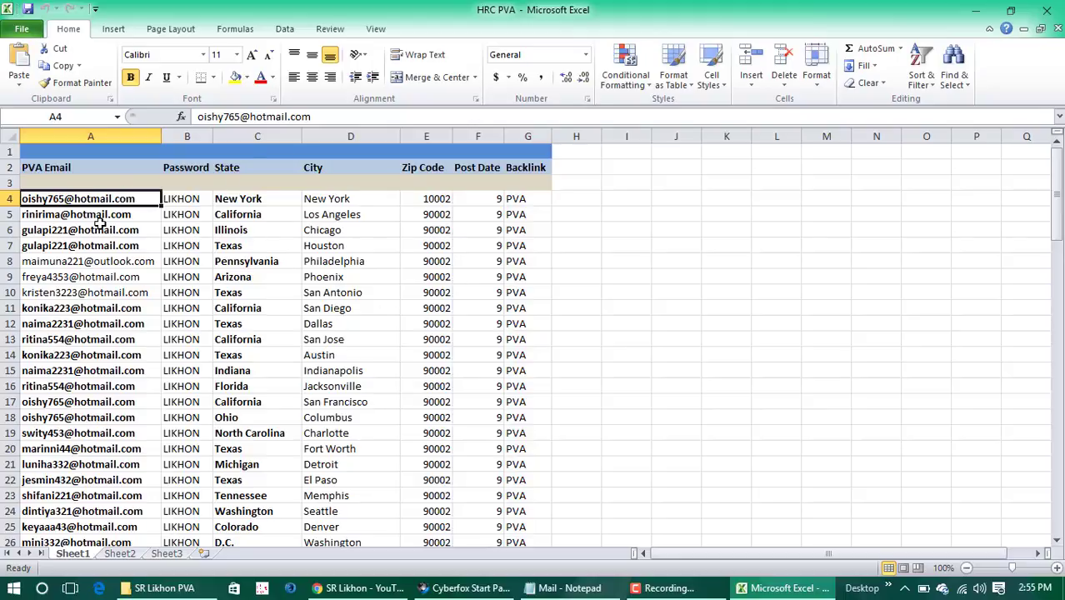
Step: Try selecting runs of PVA email addresses in column A, then clear the selection
{"action": "left_click_drag", "start_coordinate": [115, 278], "coordinate": [115, 448]}
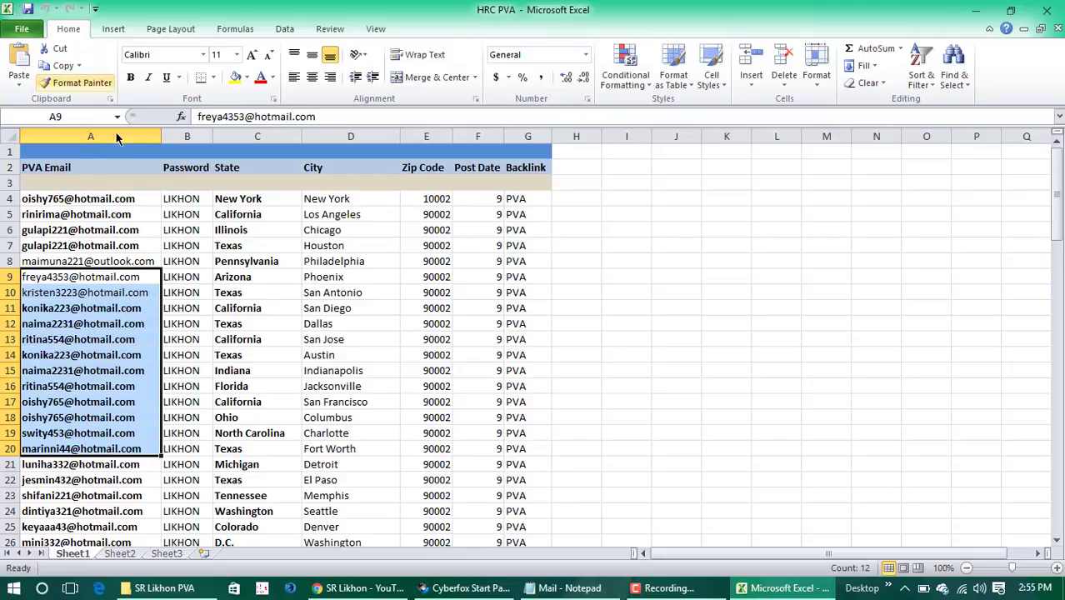
{"action": "left_click_drag", "start_coordinate": [121, 195], "coordinate": [91, 510]}
{"action": "left_click", "coordinate": [83, 448]}
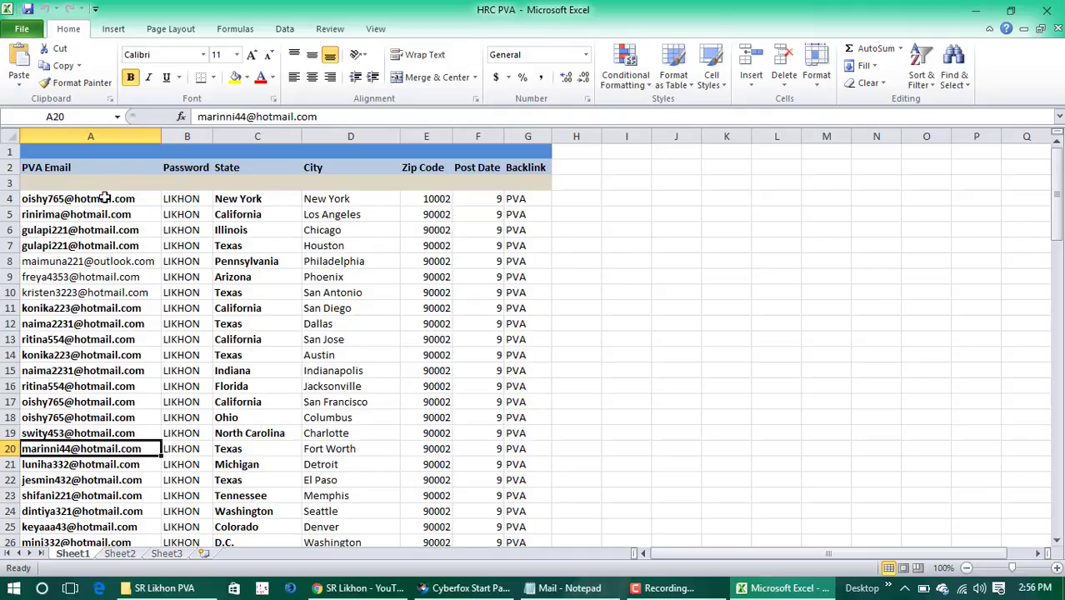
{"action": "left_click_drag", "start_coordinate": [105, 197], "coordinate": [111, 435]}
{"action": "left_click", "coordinate": [107, 389]}
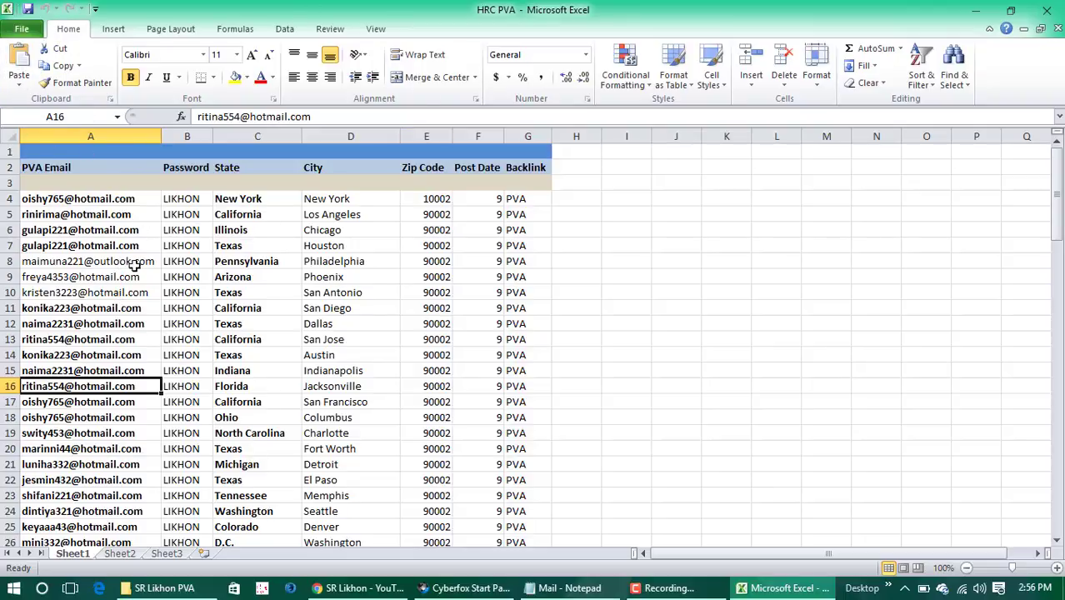
Step: Select the entire account table from the PVA Email header row down
{"action": "scroll", "coordinate": [163, 258], "scroll_direction": "down", "scroll_amount": 8}
{"action": "scroll", "coordinate": [183, 279], "scroll_direction": "up", "scroll_amount": 8}
{"action": "left_click_drag", "start_coordinate": [68, 167], "coordinate": [533, 510]}
Step: Paste the copied table starting at A4, two rows lower, and save the workbook
{"action": "key", "text": "ctrl+c"}
{"action": "scroll", "coordinate": [529, 496], "scroll_direction": "up", "scroll_amount": 20}
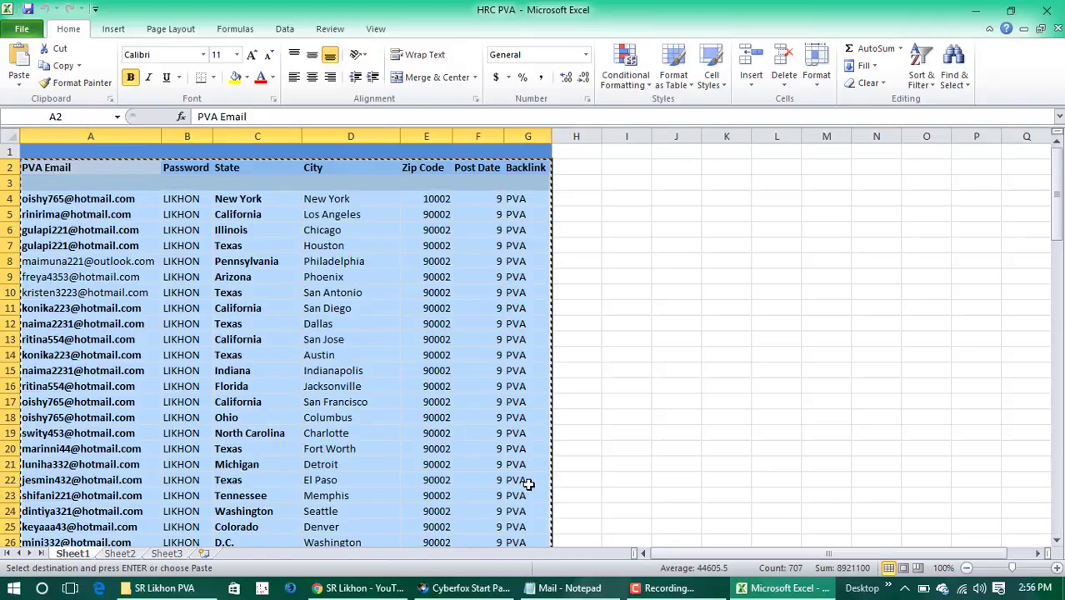
{"action": "left_click", "coordinate": [52, 199]}
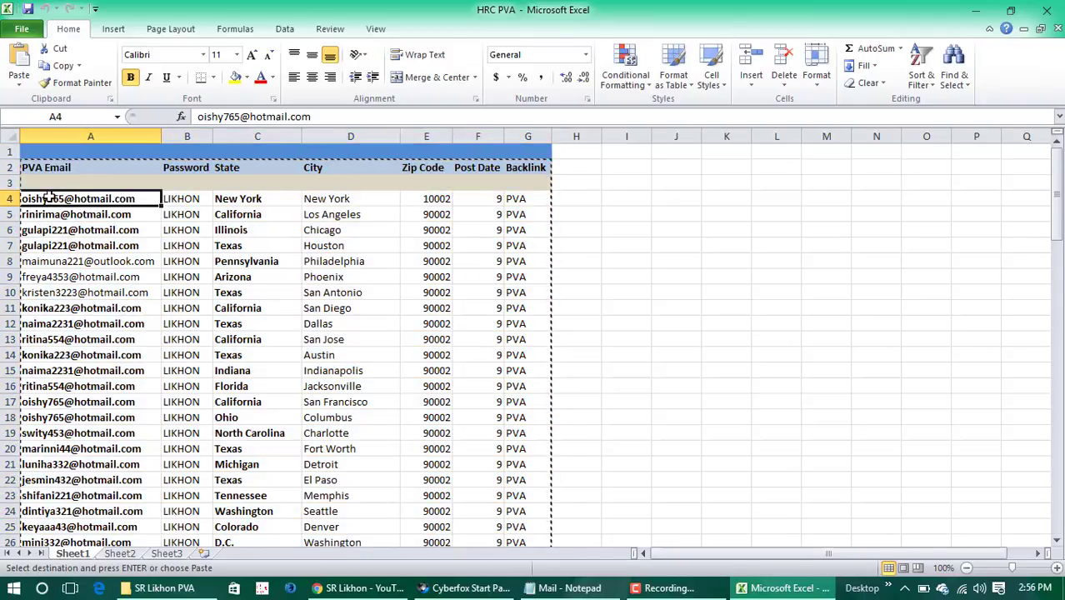
{"action": "key", "text": "Return"}
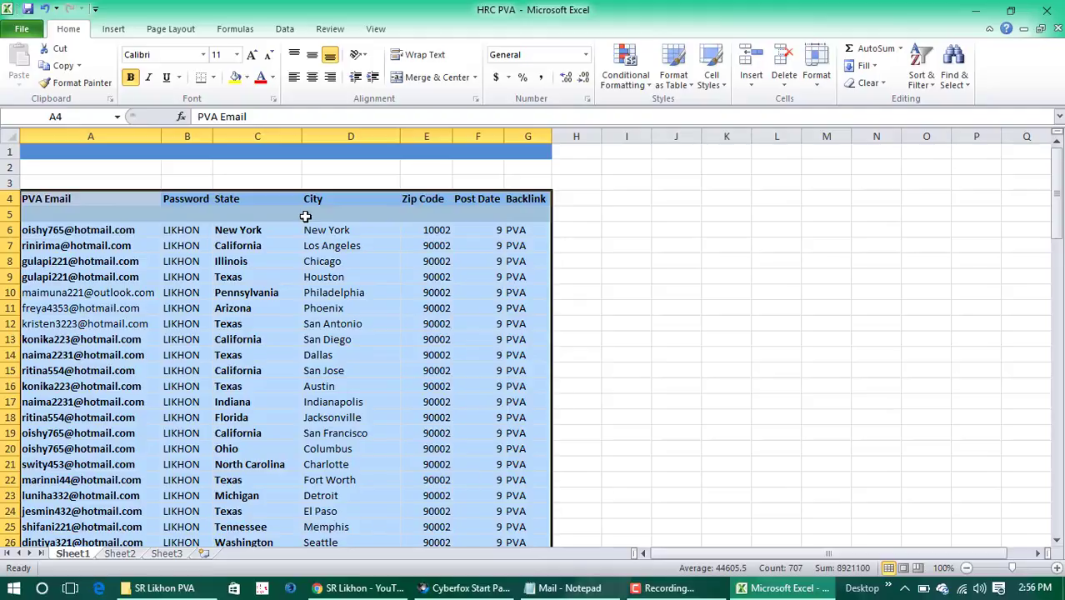
{"action": "key", "text": "ctrl+c"}
{"action": "left_click", "coordinate": [79, 200]}
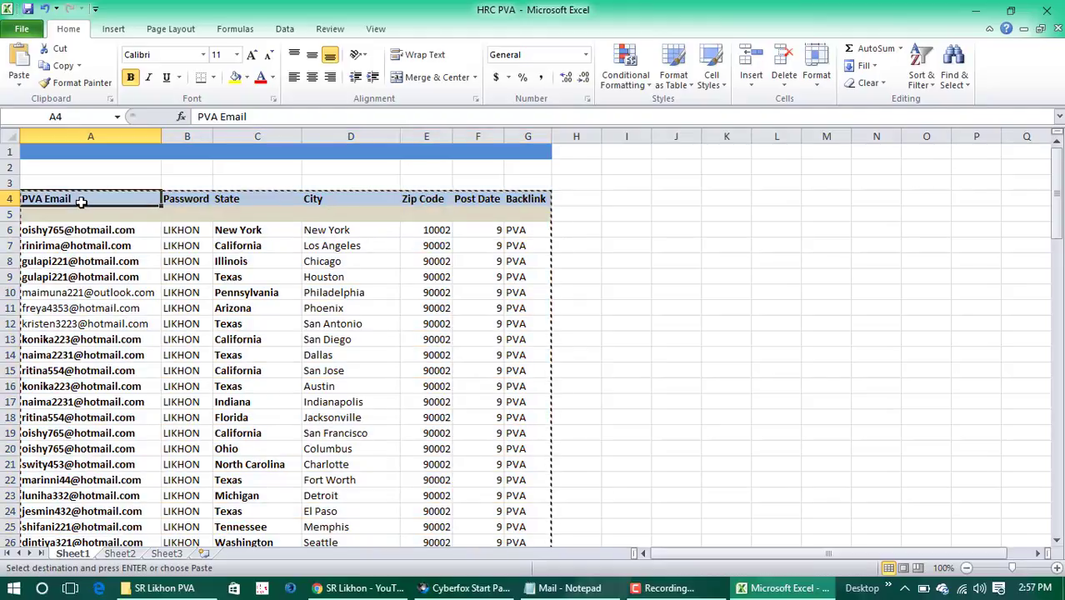
{"action": "key", "text": "Return"}
{"action": "left_click", "coordinate": [83, 213]}
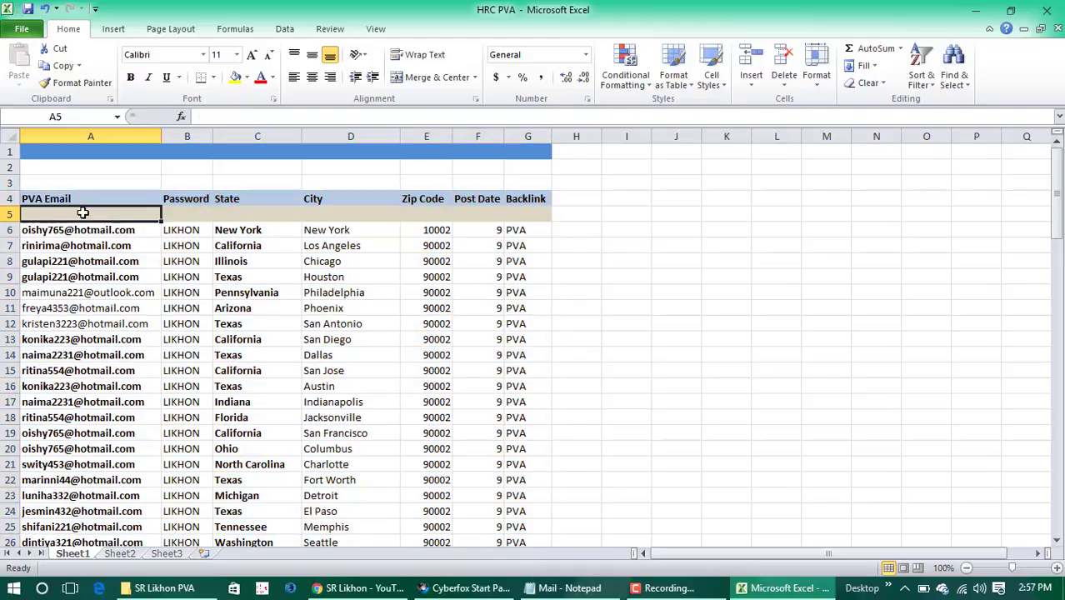
{"action": "left_click", "coordinate": [641, 215]}
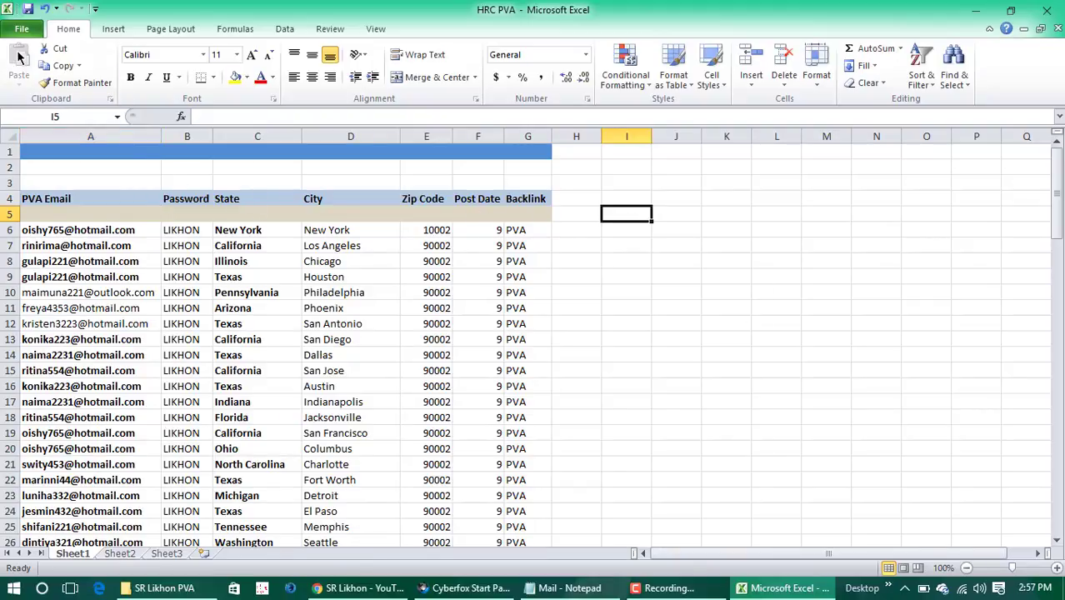
{"action": "left_click", "coordinate": [36, 10]}
Step: Copy the two code-mail addresses from the Notepad mail notes
{"action": "left_click", "coordinate": [567, 590]}
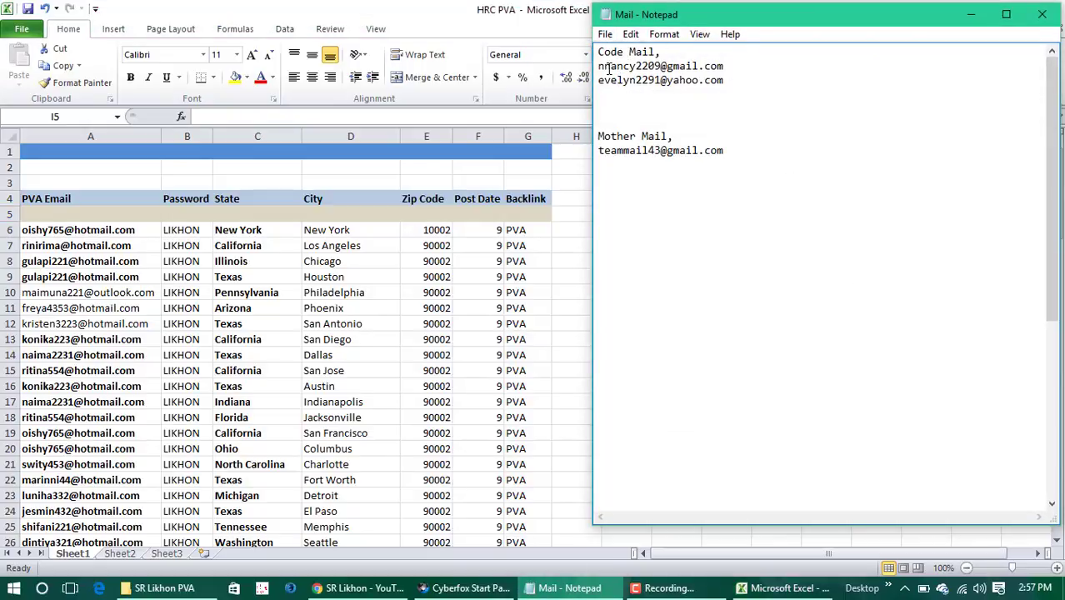
{"action": "left_click_drag", "start_coordinate": [597, 66], "coordinate": [728, 89]}
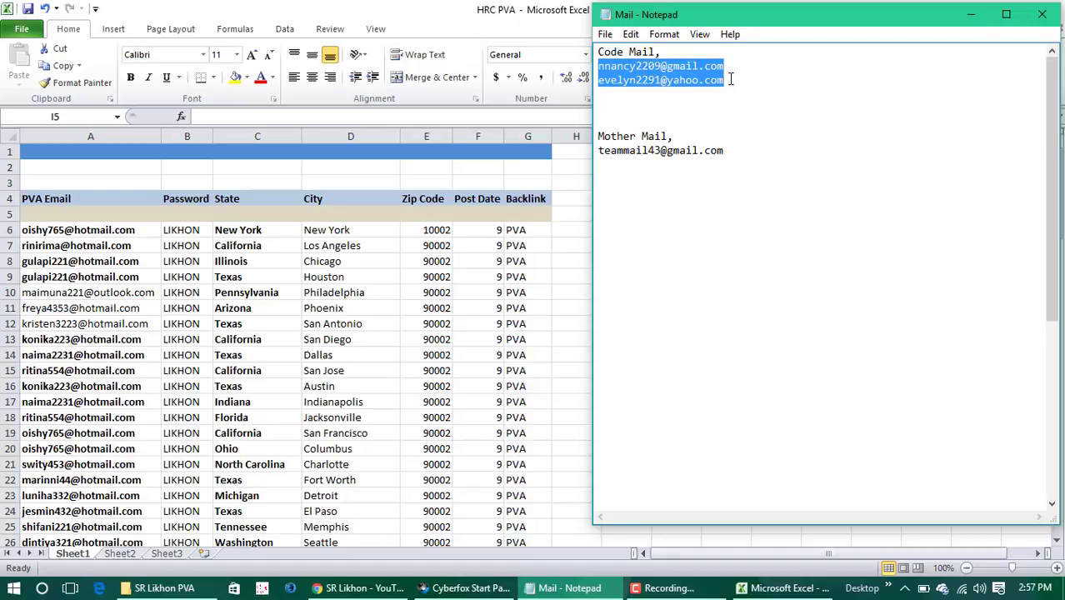
{"action": "key", "text": "alt+Tab"}
Step: Paste the Gmail and Yahoo code-mail addresses into A2:A3 and check both cells
{"action": "left_click", "coordinate": [60, 165]}
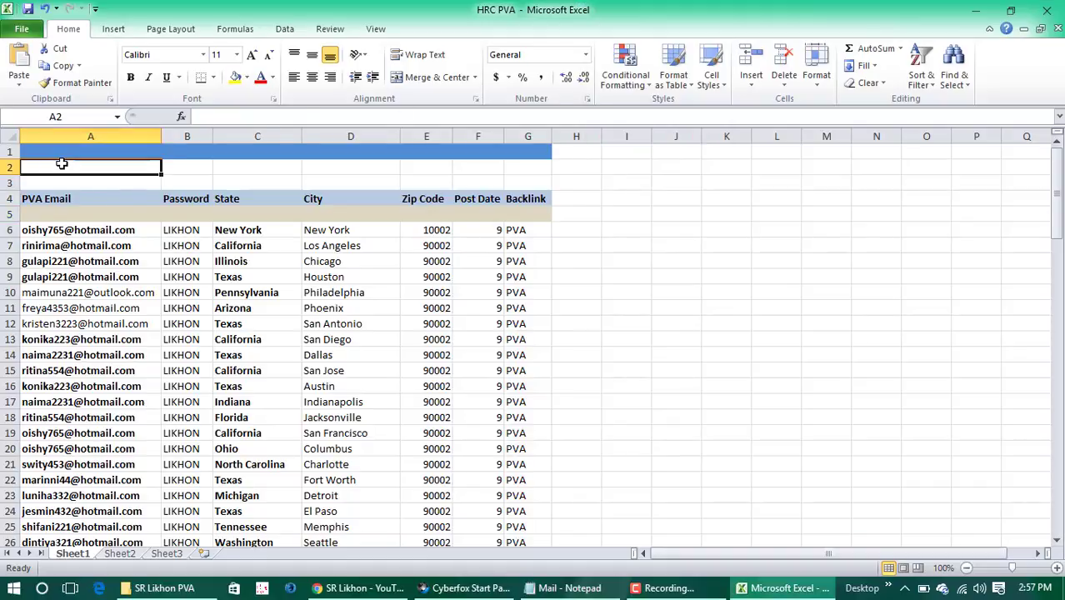
{"action": "key", "text": "ctrl+v"}
{"action": "left_click", "coordinate": [233, 168]}
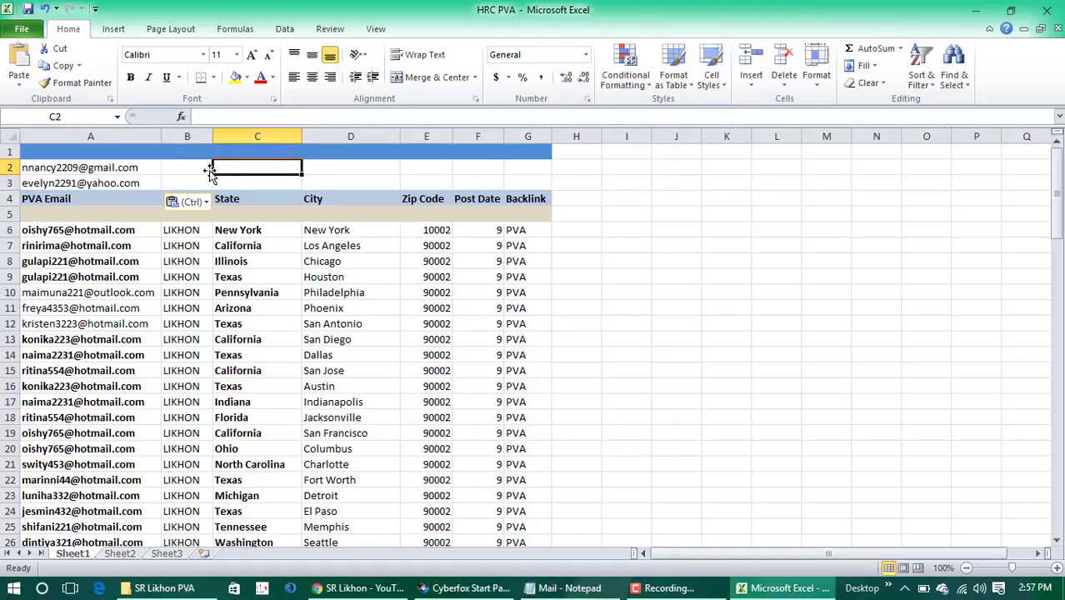
{"action": "left_click", "coordinate": [88, 184]}
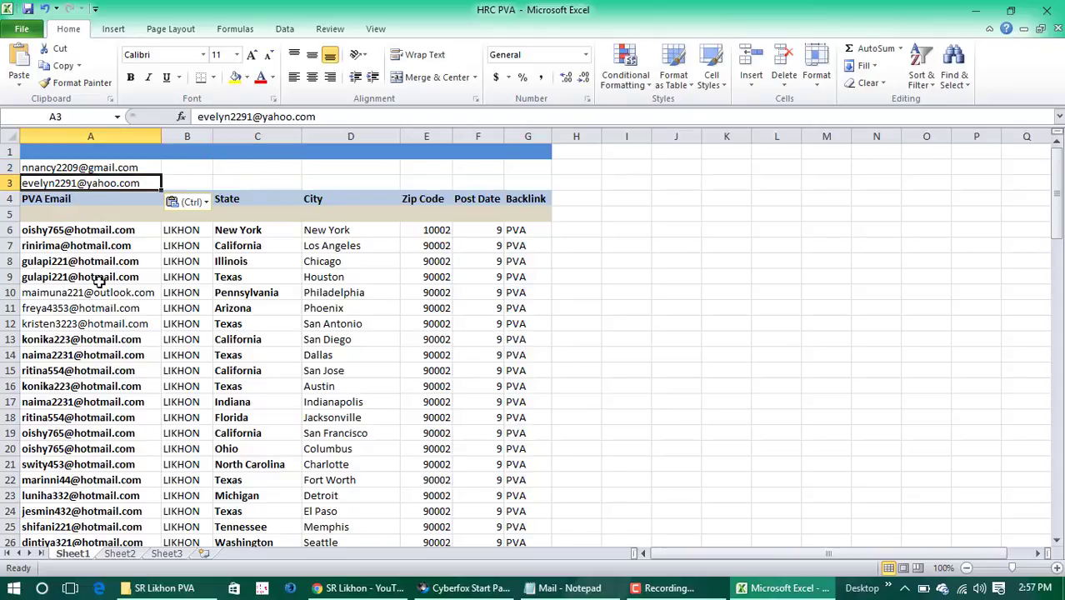
{"action": "left_click", "coordinate": [105, 166]}
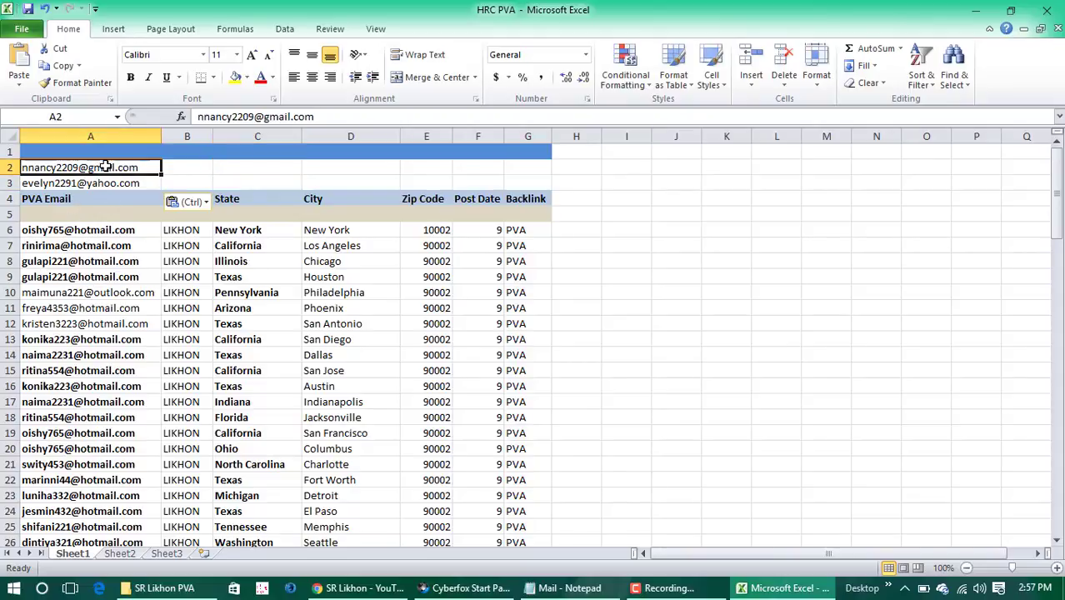
{"action": "left_click", "coordinate": [186, 176]}
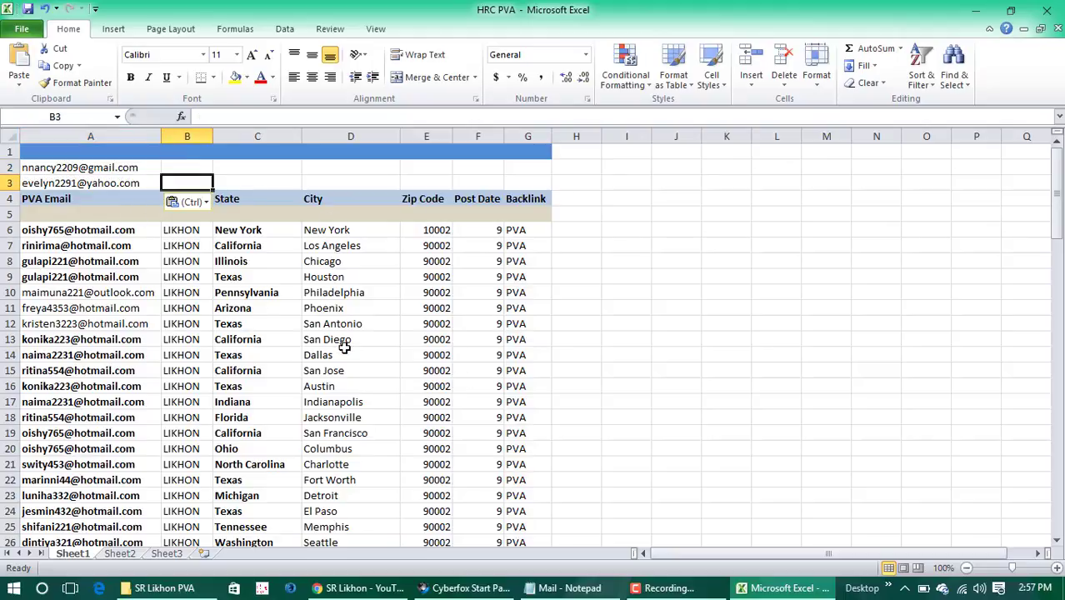
Step: Clear a stray selection, save the workbook, and select cell A1 for a header
{"action": "scroll", "coordinate": [353, 327], "scroll_direction": "down", "scroll_amount": 20}
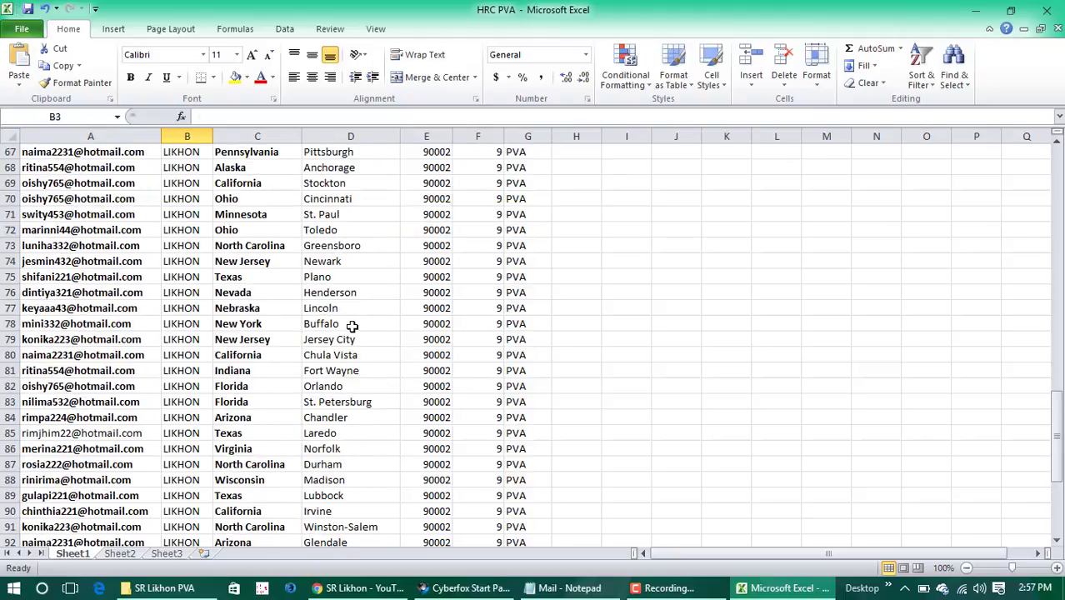
{"action": "scroll", "coordinate": [351, 328], "scroll_direction": "down", "scroll_amount": 4}
{"action": "scroll", "coordinate": [214, 285], "scroll_direction": "up", "scroll_amount": 3}
{"action": "left_click_drag", "start_coordinate": [72, 204], "coordinate": [371, 281]}
{"action": "left_click", "coordinate": [476, 400]}
{"action": "scroll", "coordinate": [359, 350], "scroll_direction": "up", "scroll_amount": 16}
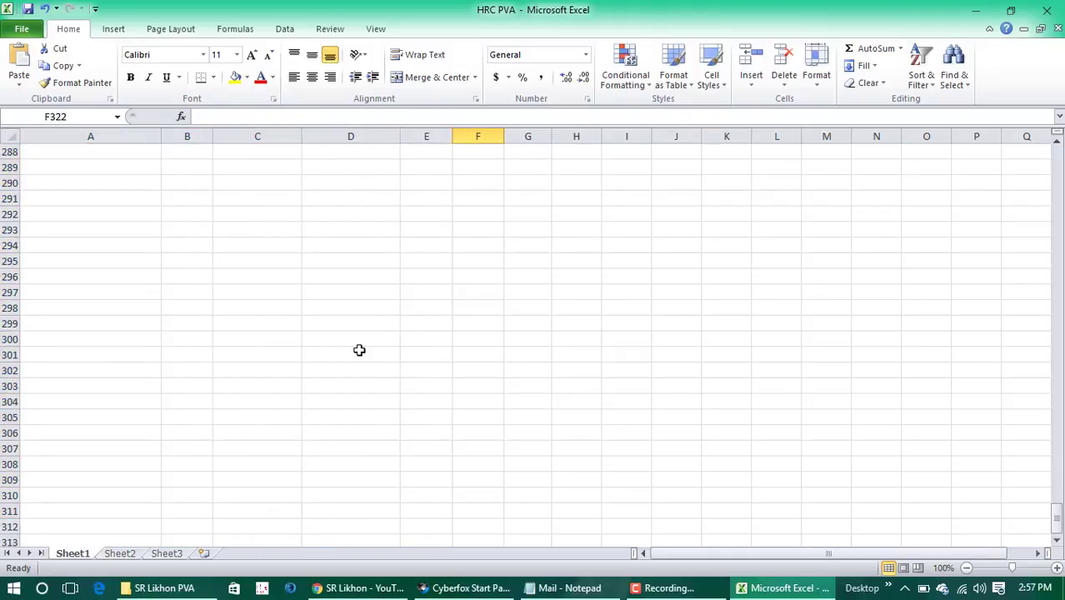
{"action": "scroll", "coordinate": [359, 350], "scroll_direction": "up", "scroll_amount": 14}
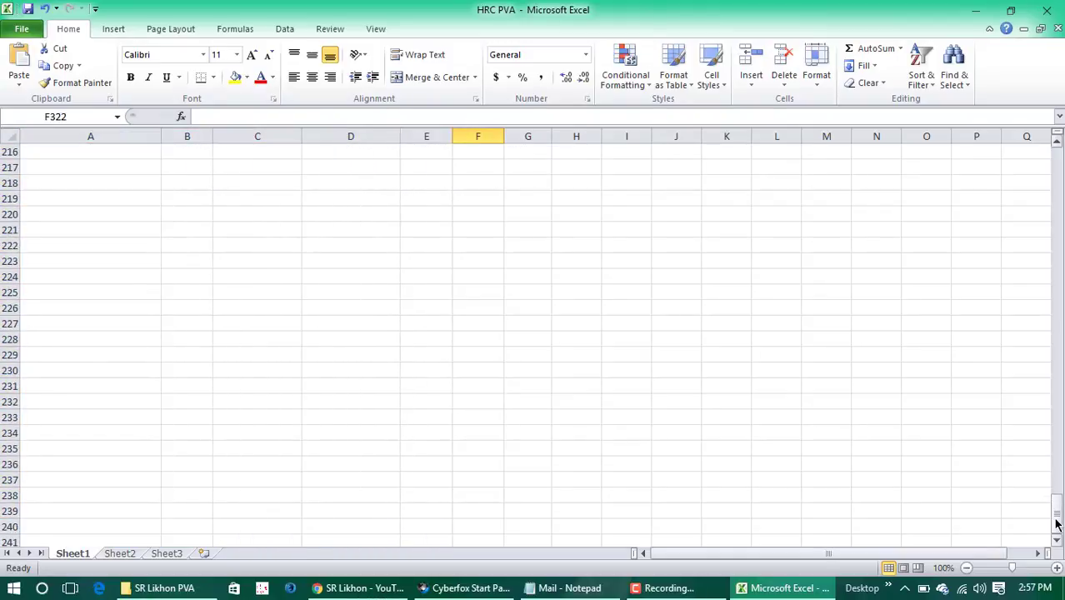
{"action": "left_click_drag", "start_coordinate": [1056, 523], "coordinate": [1056, 171]}
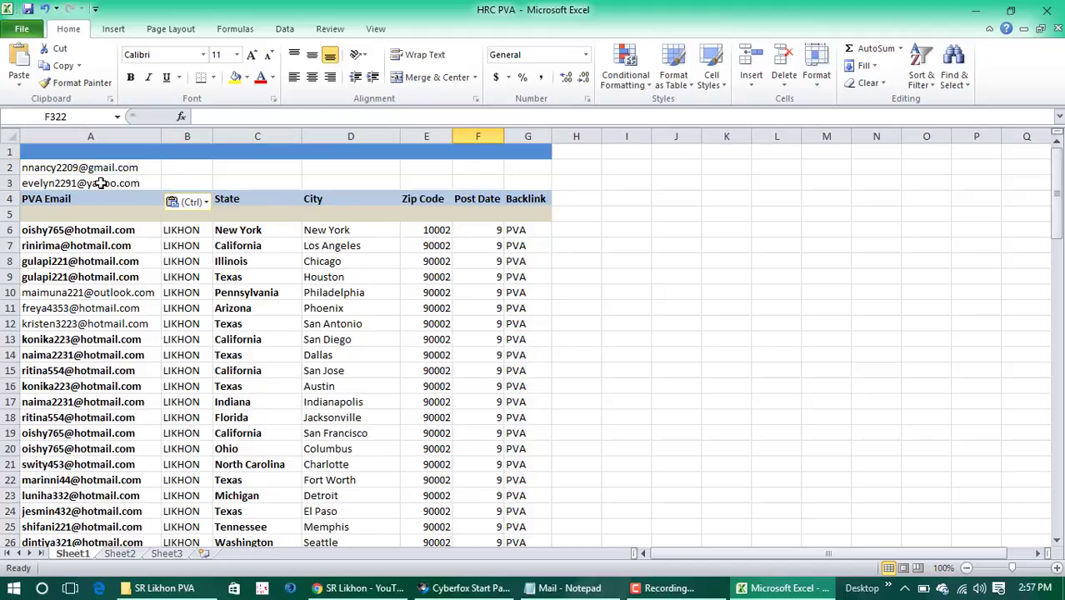
{"action": "left_click", "coordinate": [87, 183]}
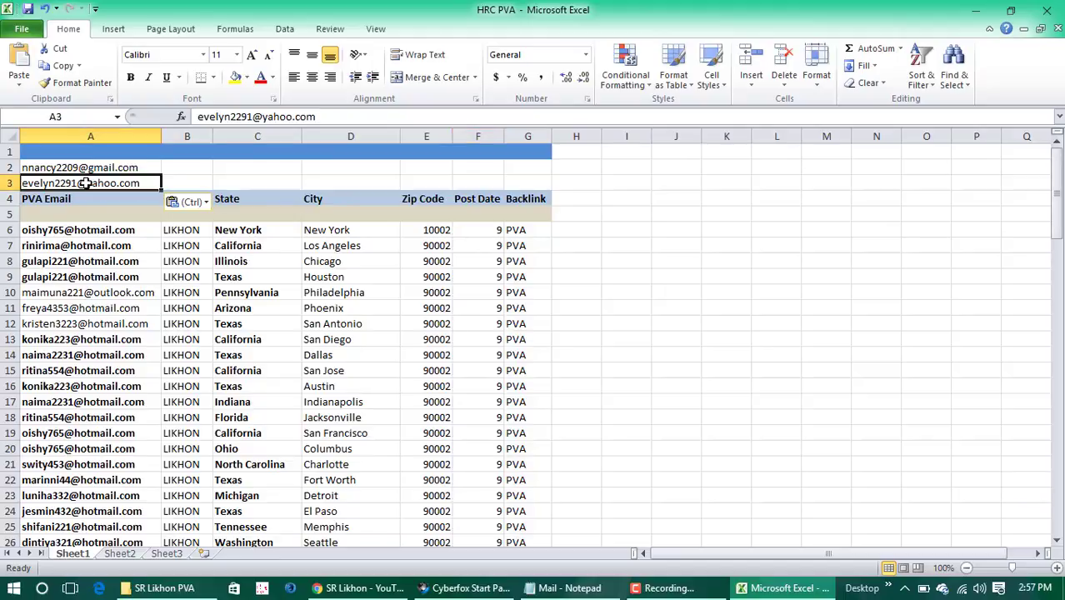
{"action": "key", "text": "ctrl+s"}
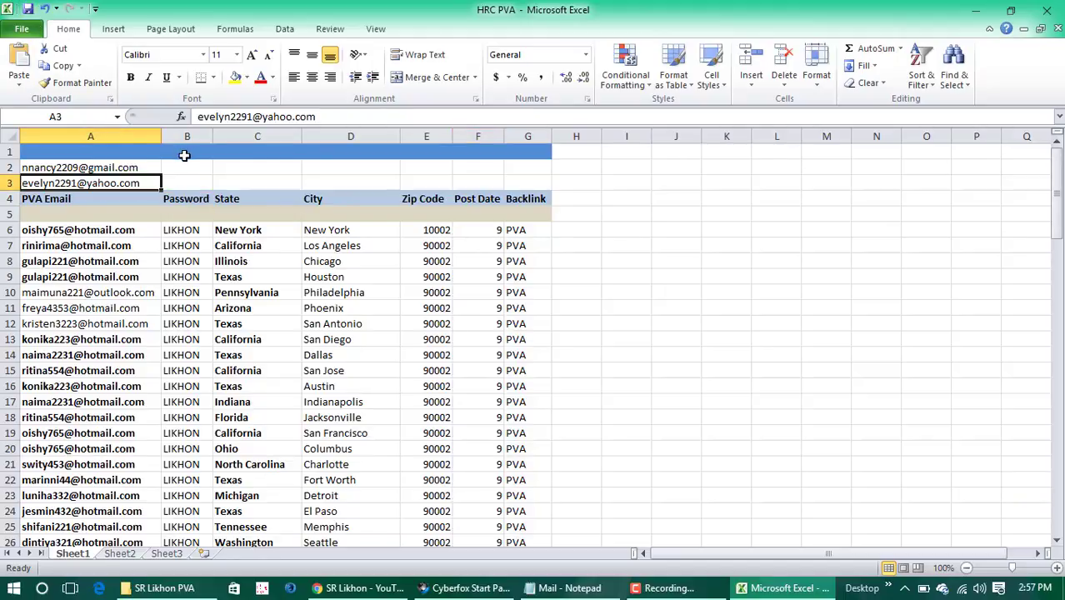
{"action": "left_click", "coordinate": [115, 149]}
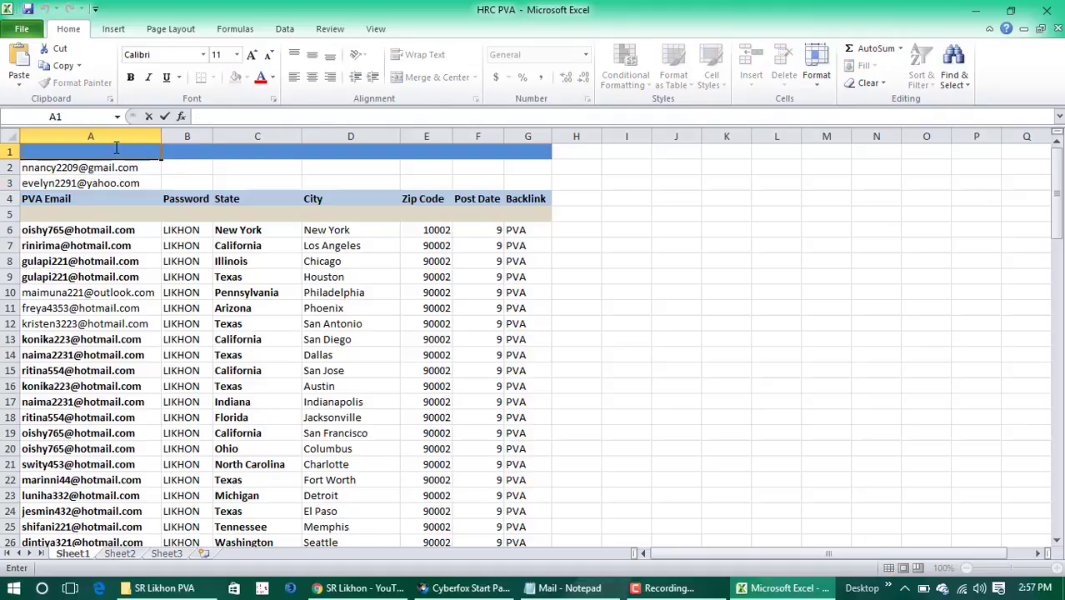
Step: Enter the headers 'Code Mail' in A1 and 'Password' in B1
{"action": "type", "text": "Code Mail"}
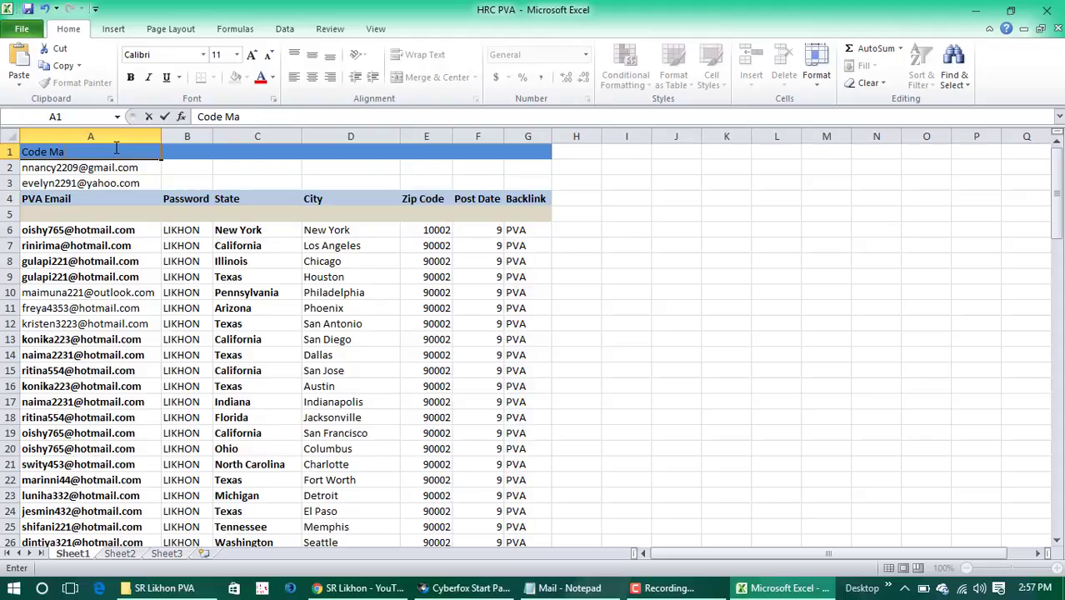
{"action": "left_click", "coordinate": [275, 169]}
{"action": "left_click", "coordinate": [163, 153]}
{"action": "type", "text": "P"}
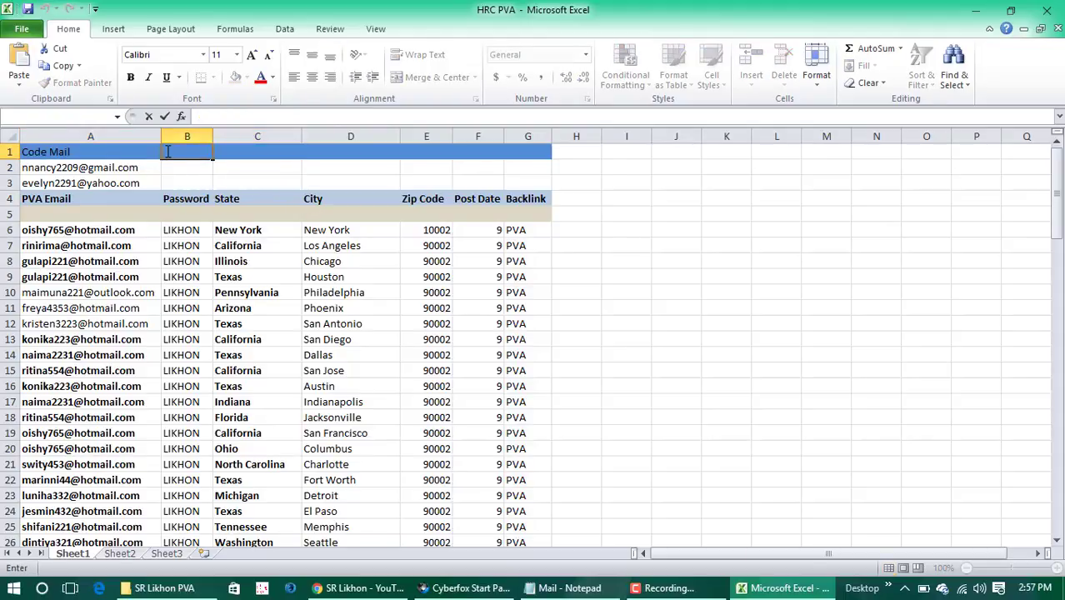
{"action": "type", "text": "asswor"}
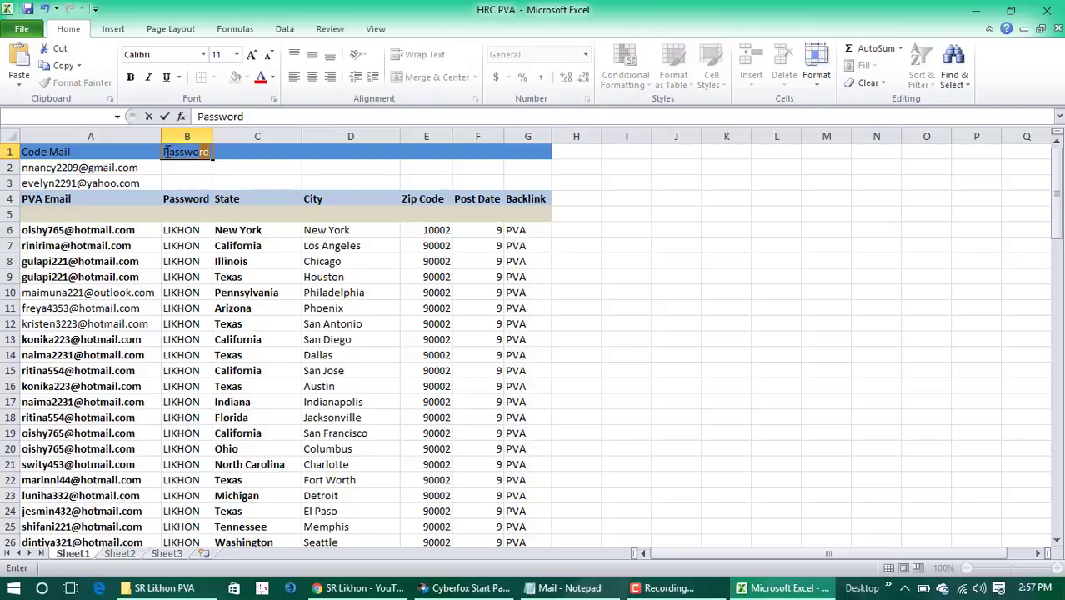
{"action": "type", "text": "d"}
{"action": "left_click", "coordinate": [255, 177]}
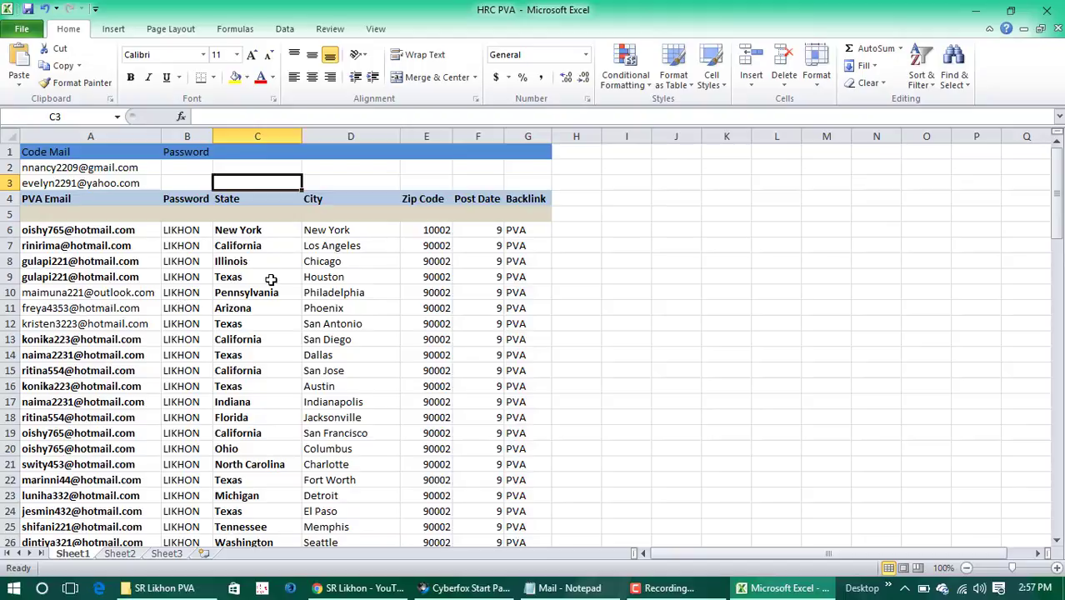
{"action": "left_click", "coordinate": [347, 171]}
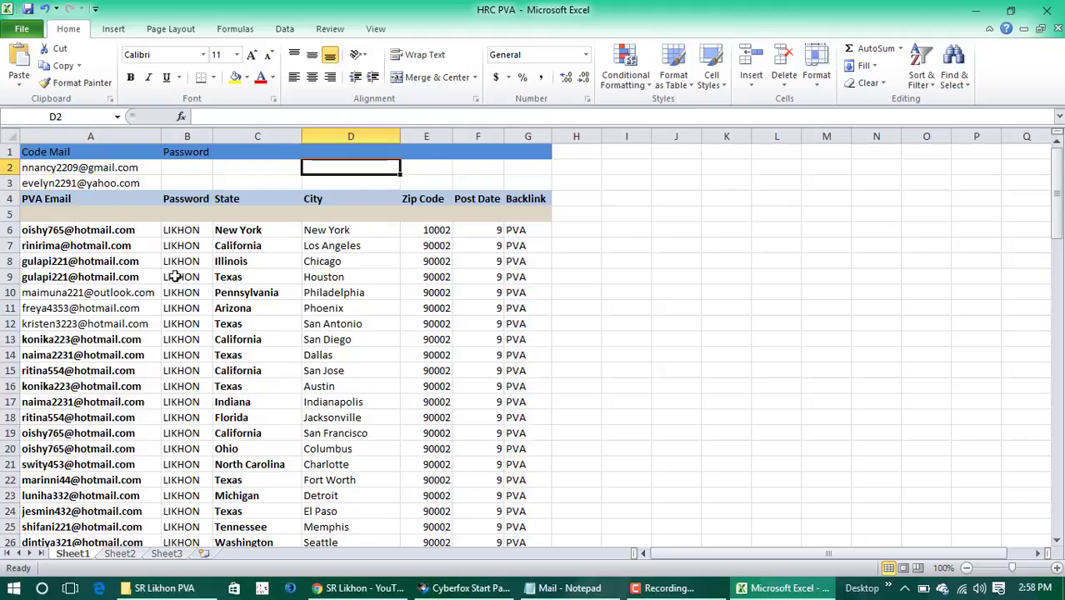
Step: Copy the first PVA email address from cell A6 and switch to Cyberfox
{"action": "left_click", "coordinate": [142, 231]}
{"action": "key", "text": "ctrl+c"}
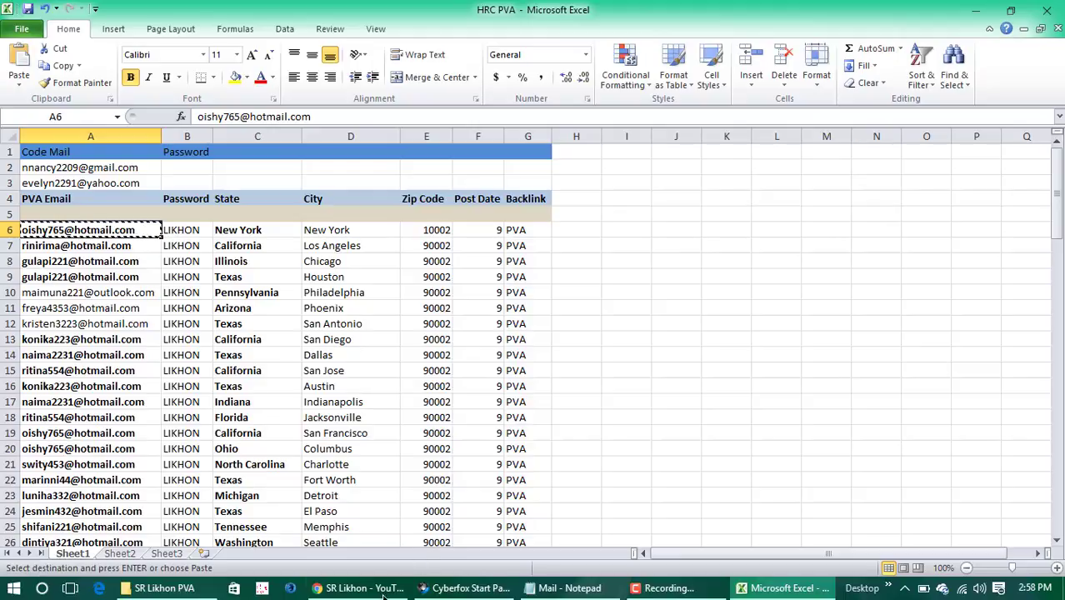
{"action": "left_click", "coordinate": [467, 587]}
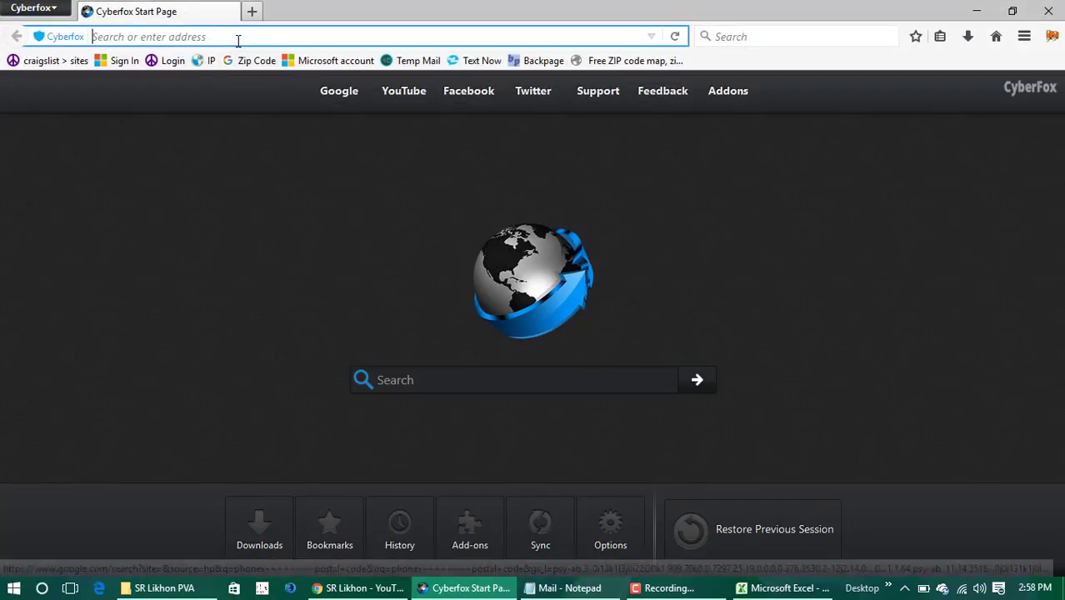
Step: Sign in to Microsoft with the copied PVA email and its password, declining to remember the login
{"action": "left_click", "coordinate": [123, 61]}
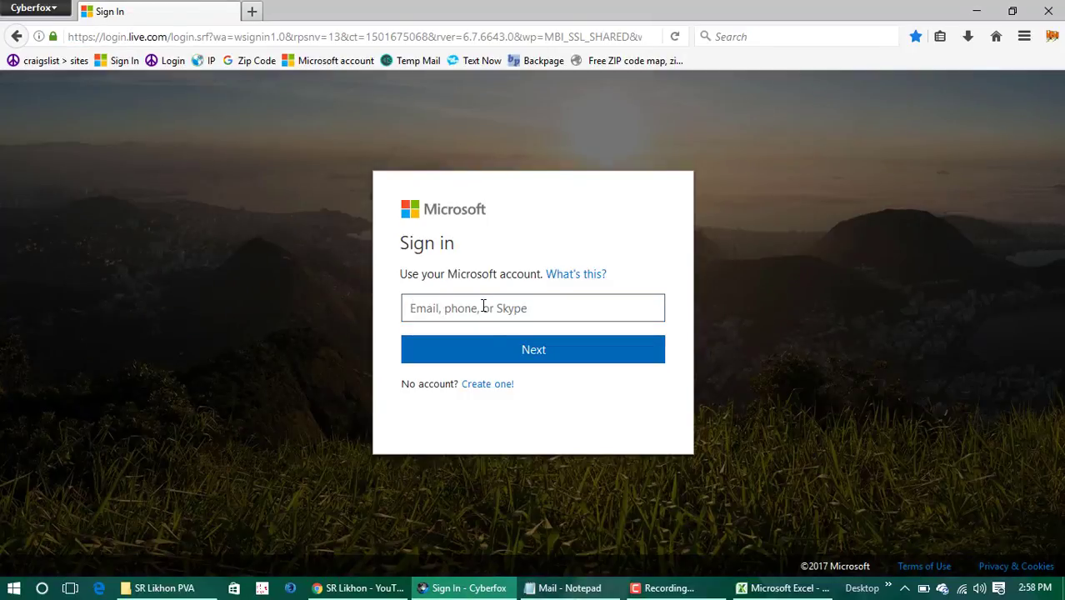
{"action": "left_click", "coordinate": [483, 308]}
{"action": "key", "text": "ctrl+v"}
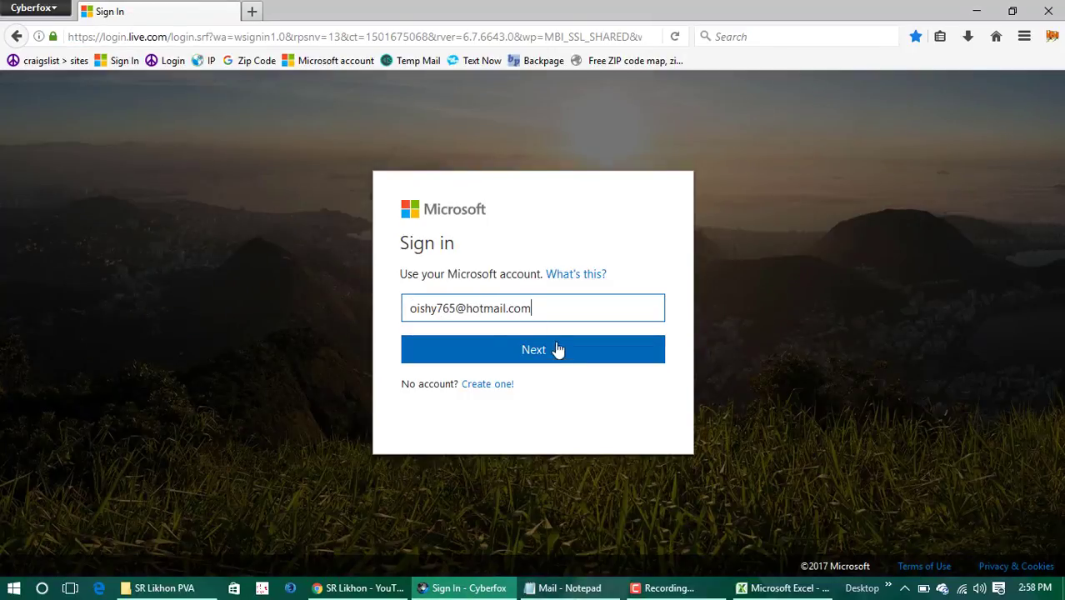
{"action": "left_click", "coordinate": [564, 348]}
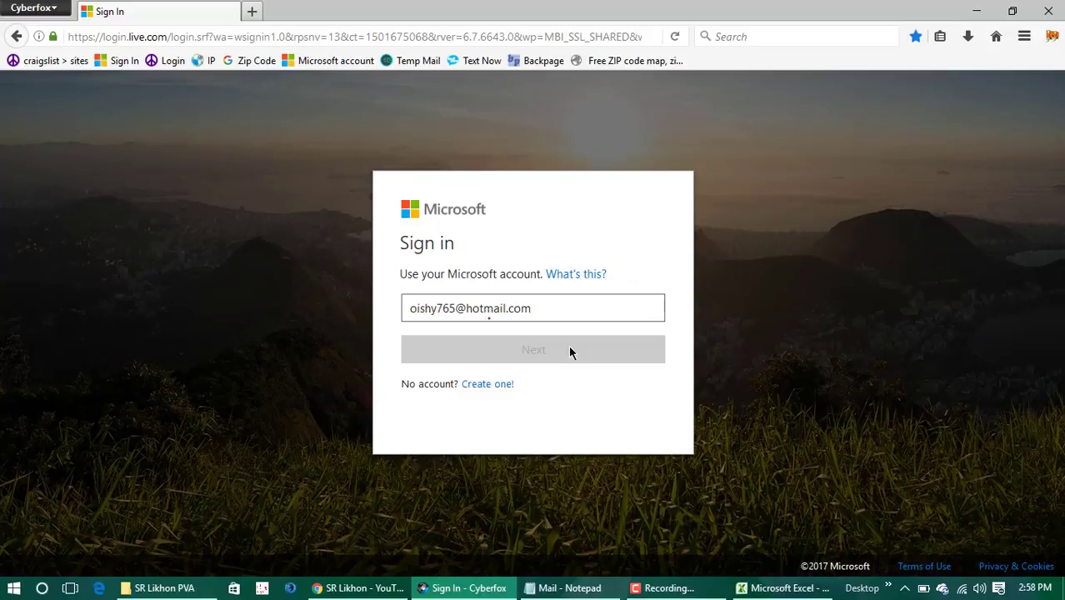
{"action": "left_click", "coordinate": [546, 310]}
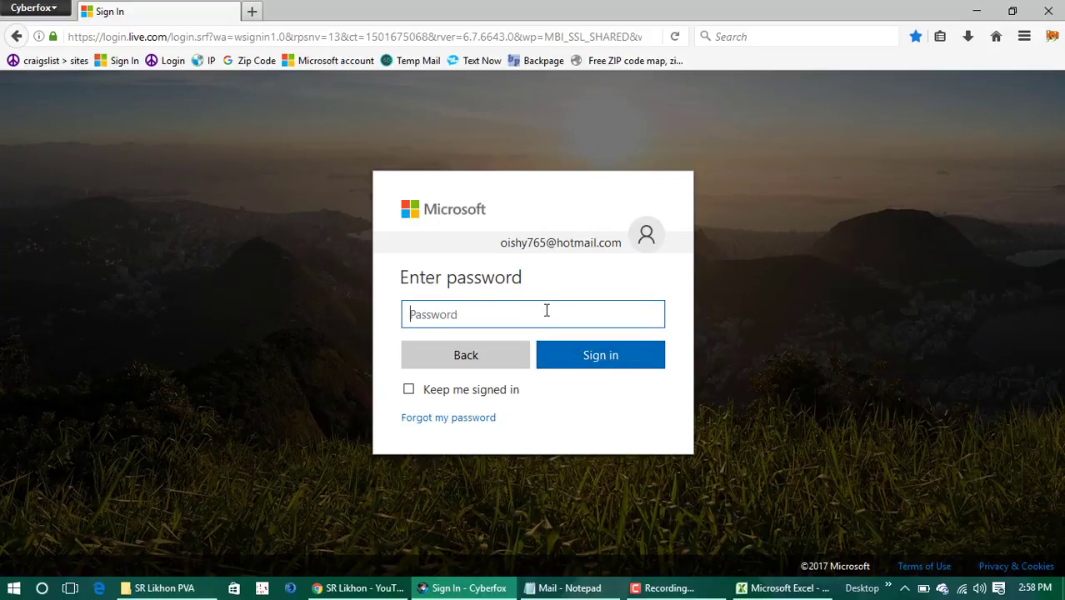
{"action": "type", "text": "a"}
{"action": "left_click", "coordinate": [589, 364]}
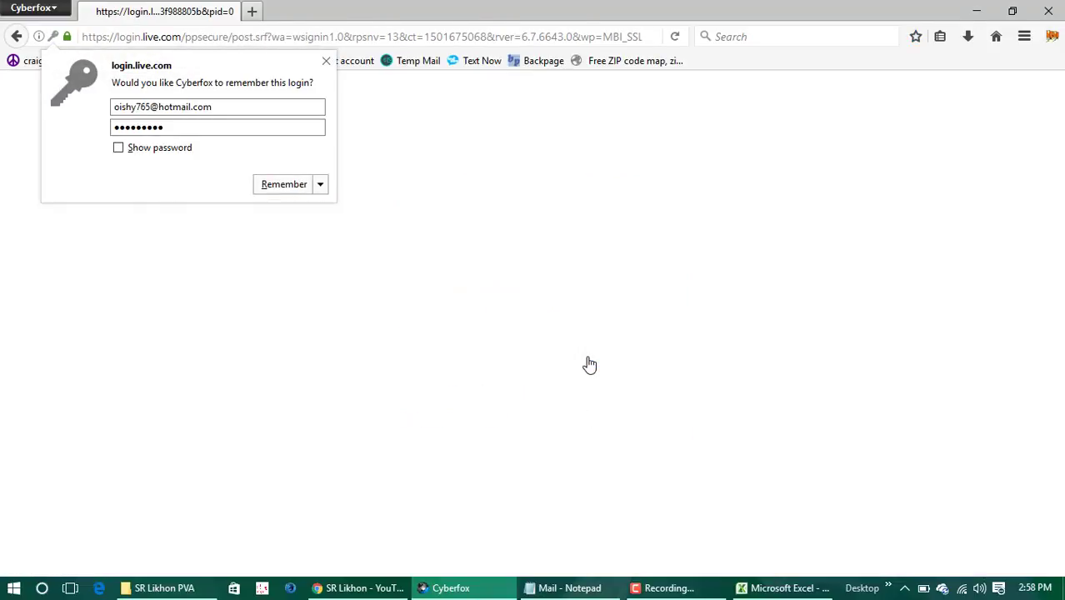
{"action": "left_click", "coordinate": [326, 61]}
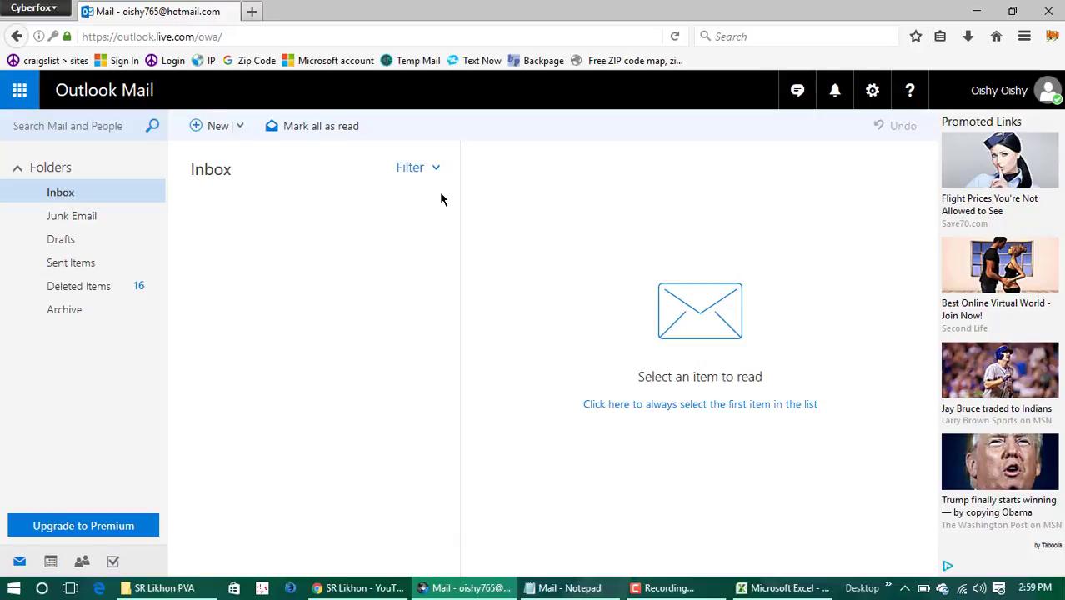
Step: Open the full Outlook mail options page, then go back to the inbox
{"action": "left_click", "coordinate": [872, 90]}
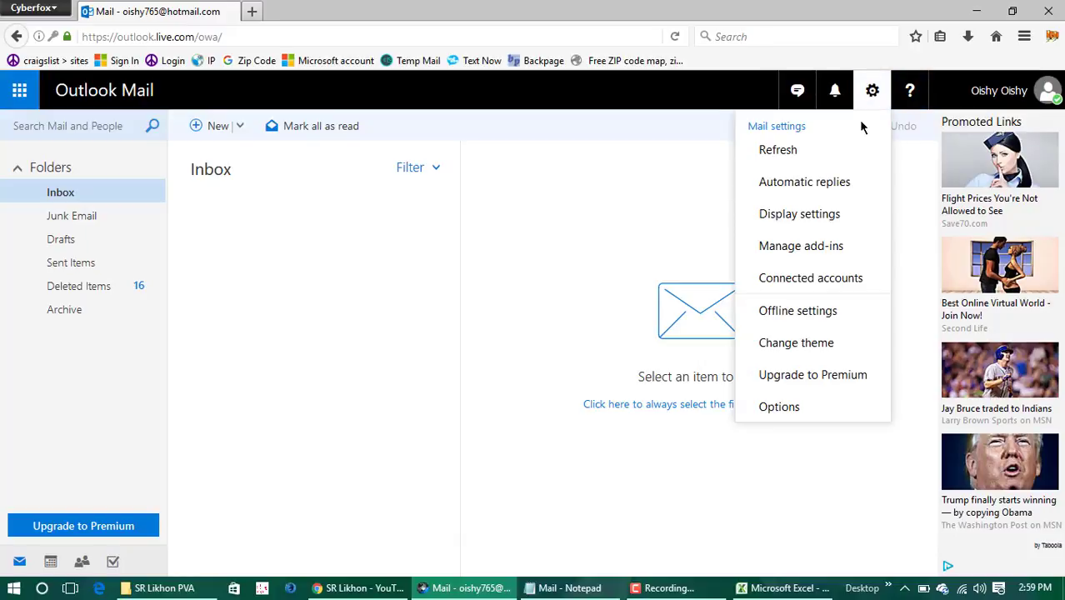
{"action": "left_click", "coordinate": [791, 412]}
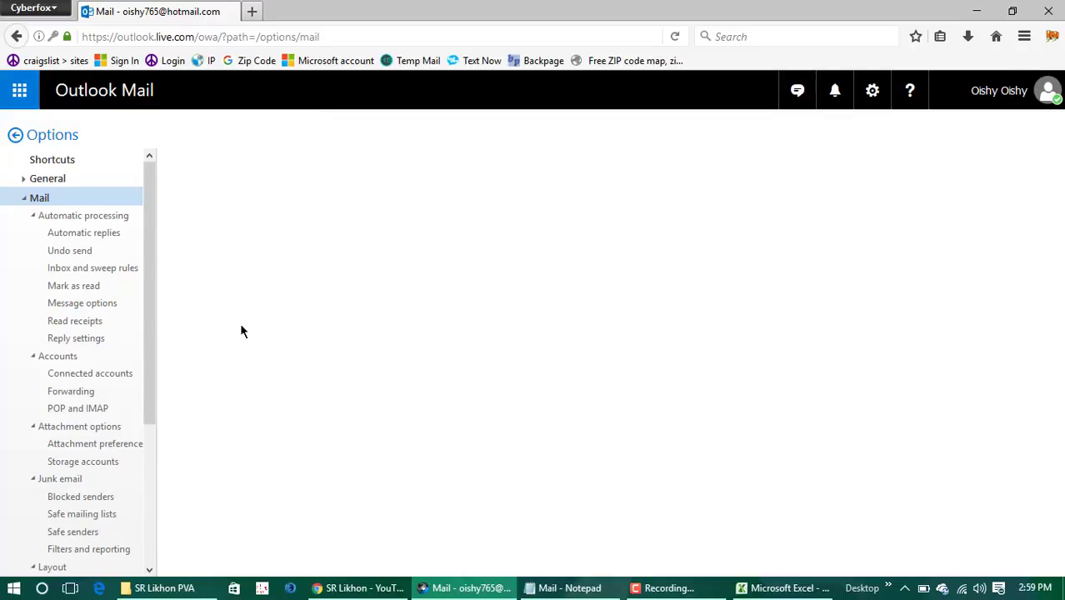
{"action": "key", "text": "alt+Left"}
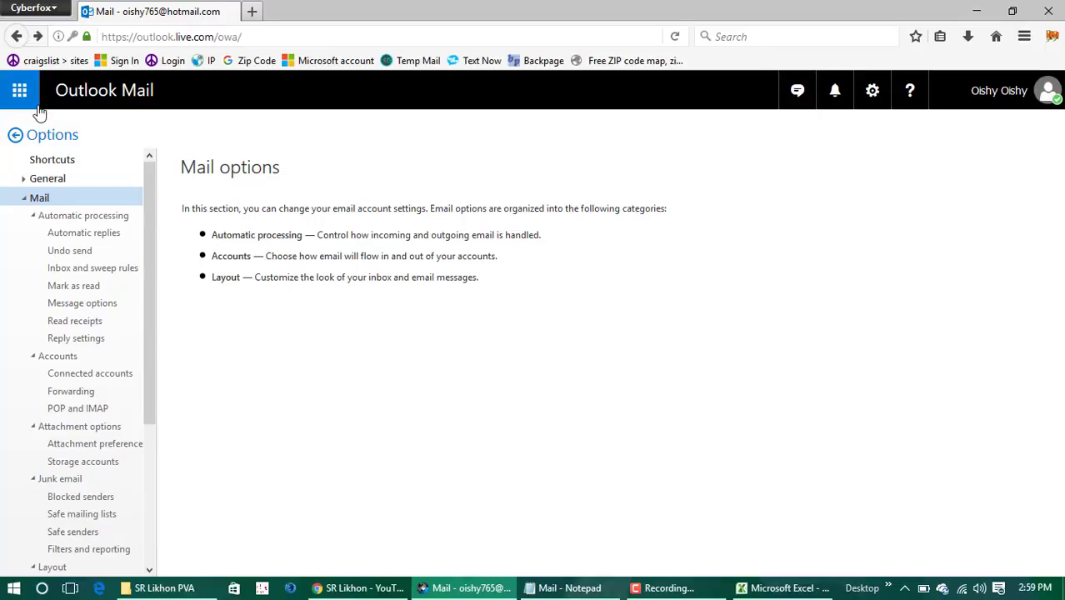
{"action": "left_click", "coordinate": [33, 138]}
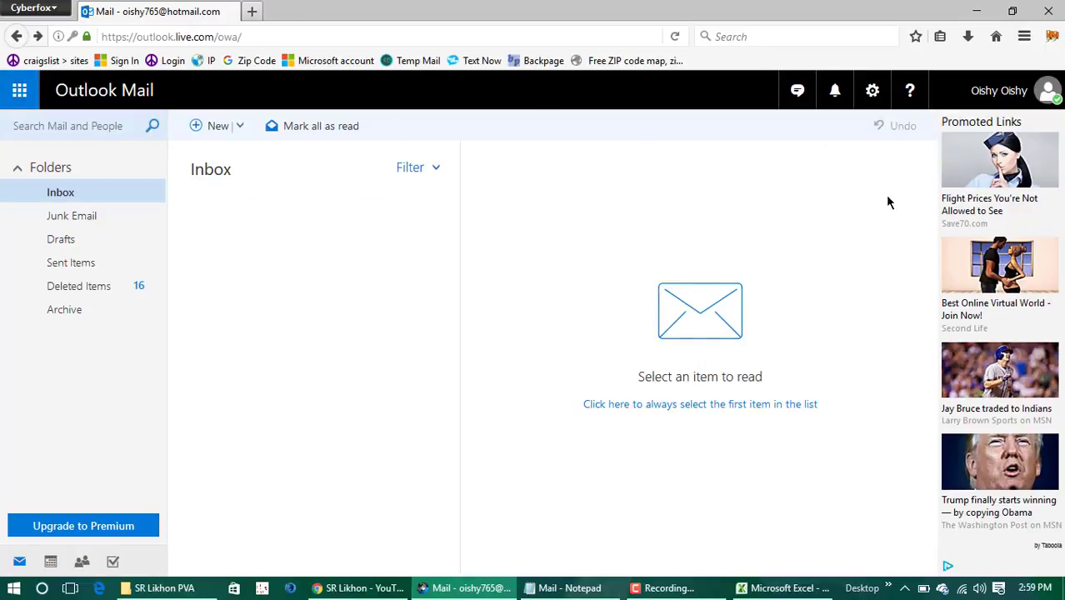
Step: Reopen mail options and turn on email forwarding
{"action": "left_click", "coordinate": [869, 91]}
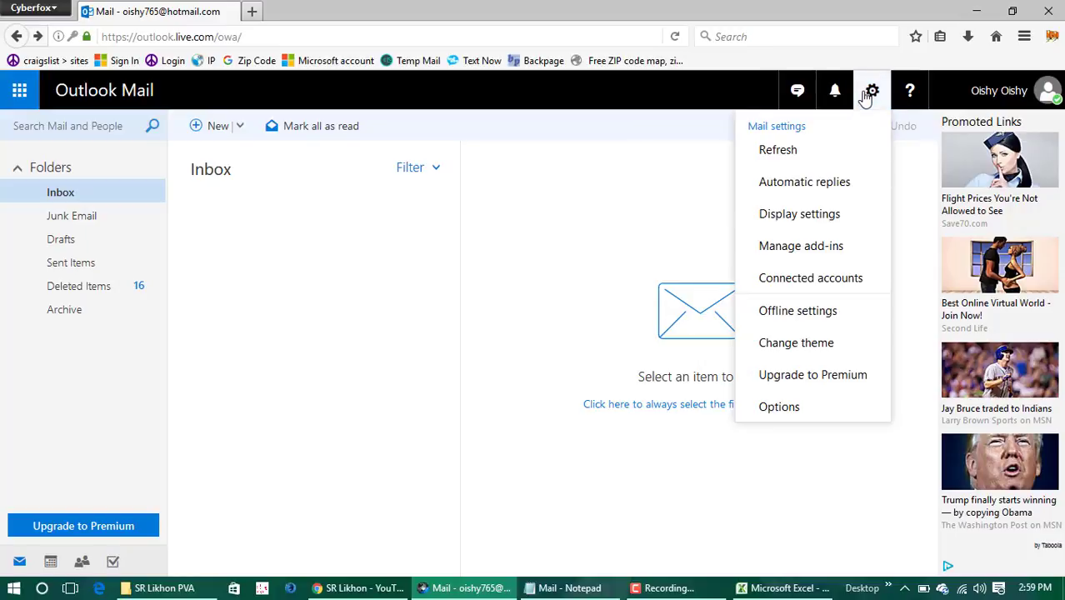
{"action": "left_click", "coordinate": [778, 406]}
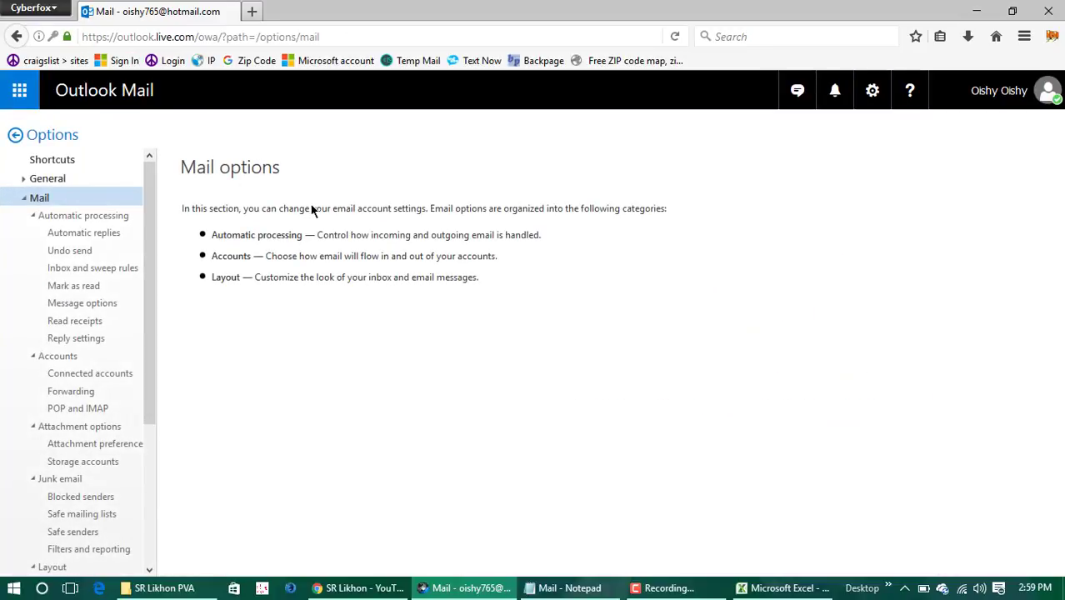
{"action": "left_click", "coordinate": [73, 391]}
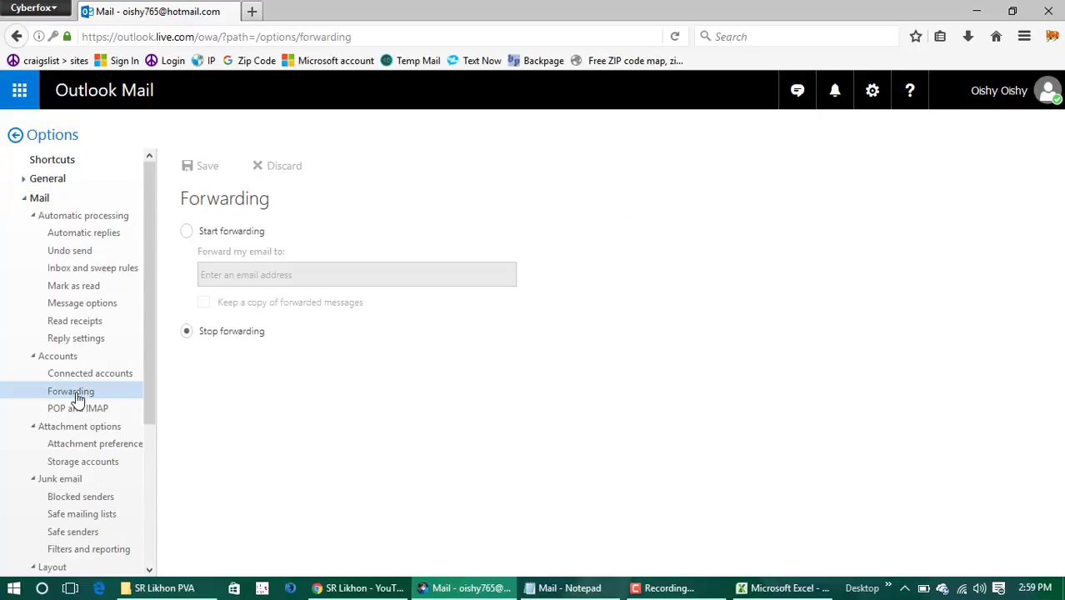
{"action": "left_click", "coordinate": [227, 239]}
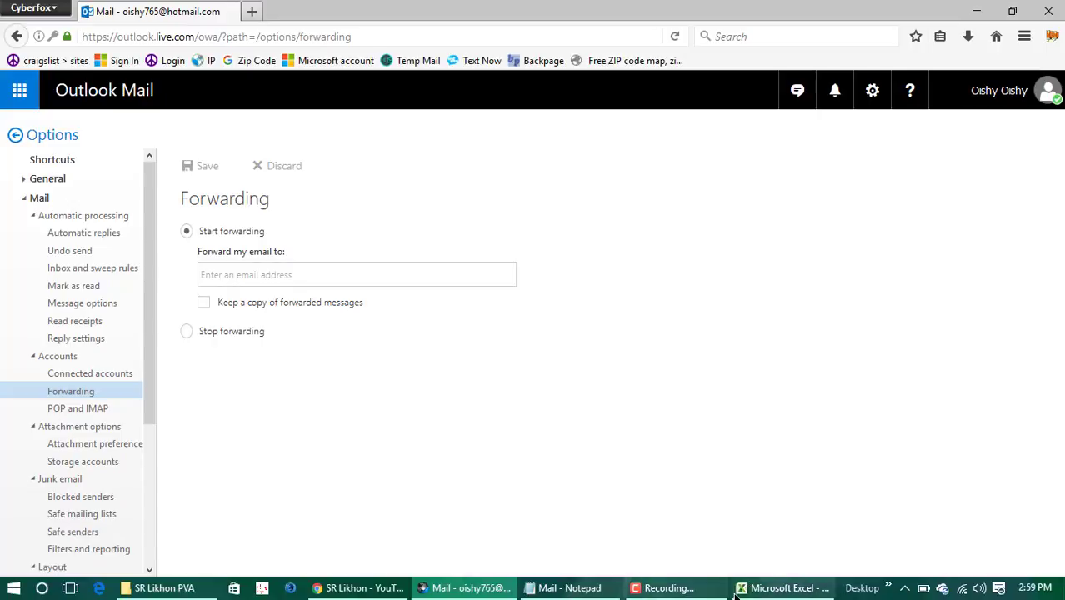
Step: Set the forwarding address to the Yahoo code-mail from cell A3, save, and return to the inbox
{"action": "left_click", "coordinate": [777, 591]}
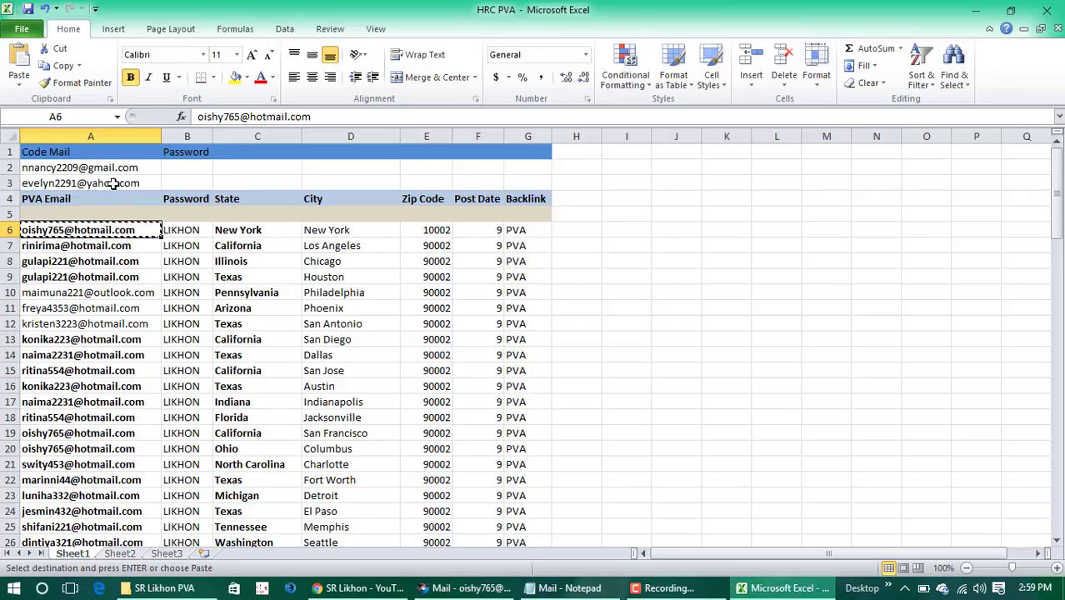
{"action": "left_click", "coordinate": [112, 184]}
{"action": "key", "text": "ctrl+c"}
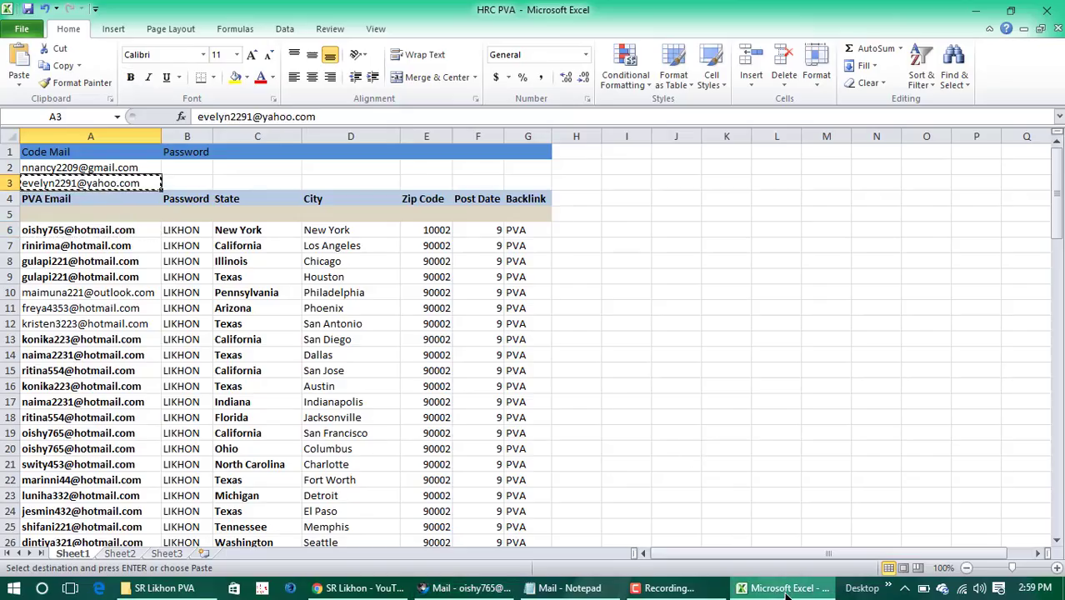
{"action": "key", "text": "alt+Tab"}
{"action": "left_click", "coordinate": [328, 273]}
{"action": "key", "text": "ctrl+v"}
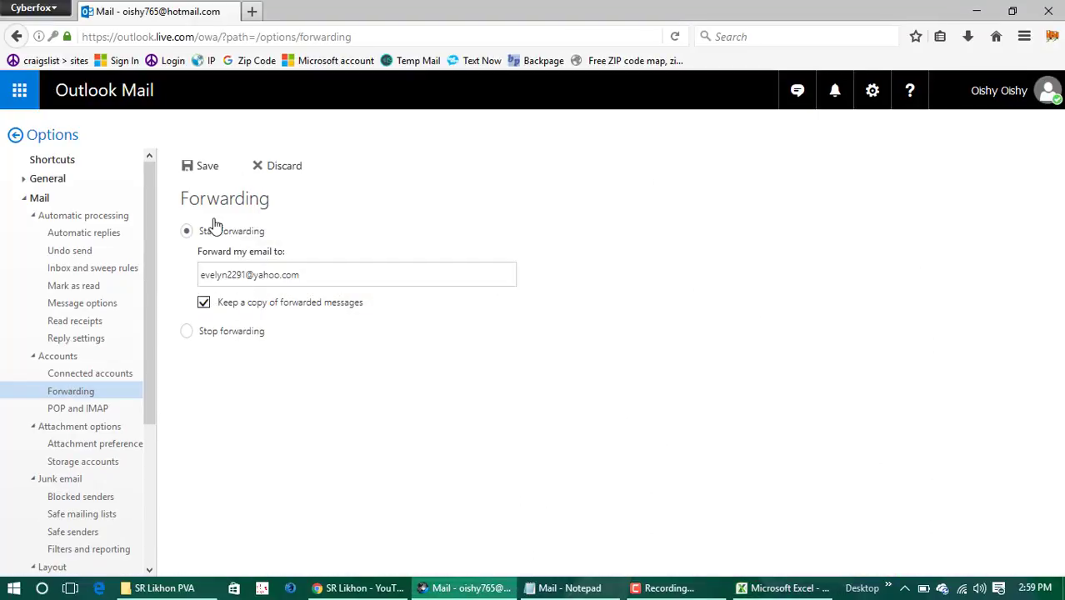
{"action": "left_click", "coordinate": [199, 166]}
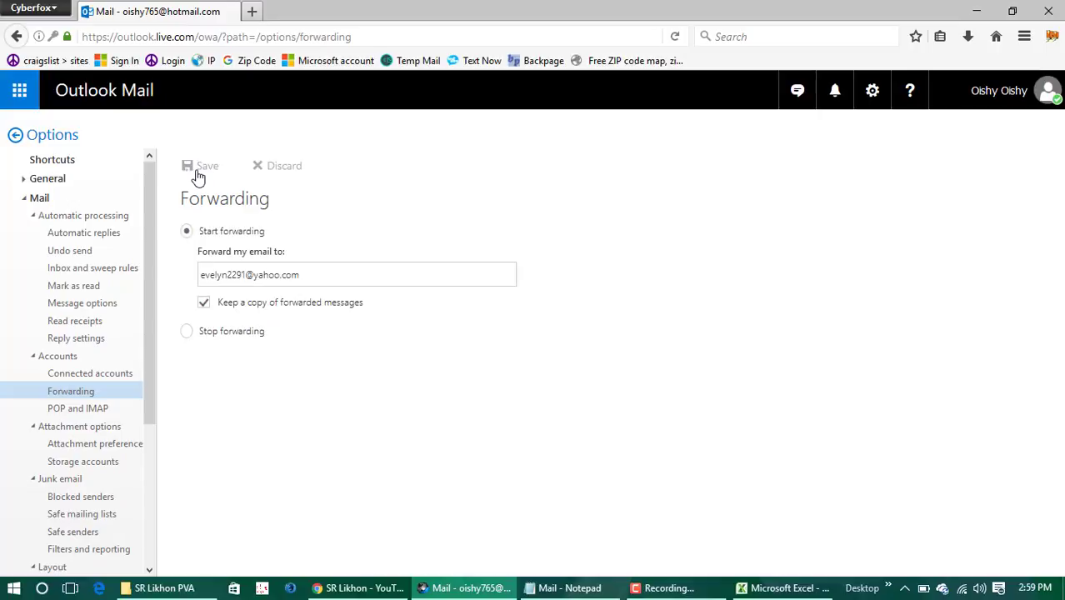
{"action": "left_click", "coordinate": [16, 135]}
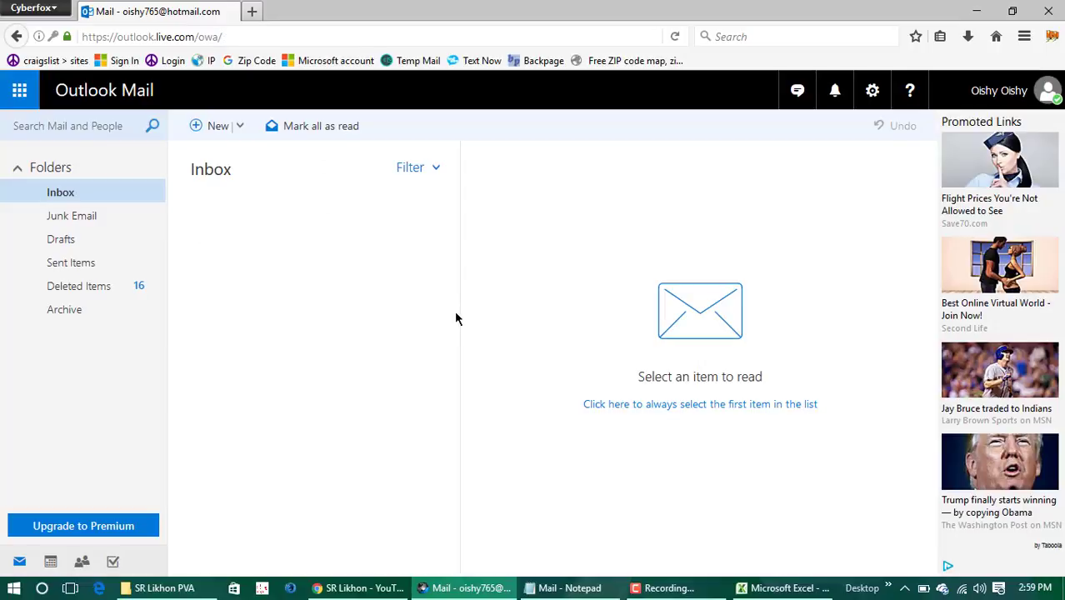
Step: Copy the Gmail code-mail address from cell A2 of the HRC PVA sheet
{"action": "left_click", "coordinate": [783, 587]}
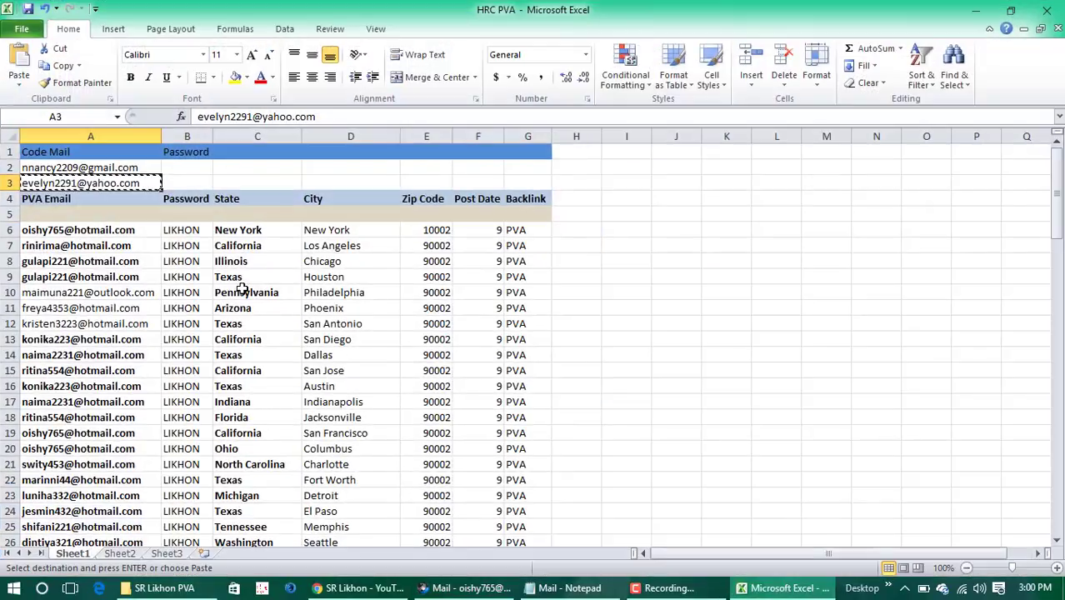
{"action": "left_click_drag", "start_coordinate": [96, 244], "coordinate": [96, 482]}
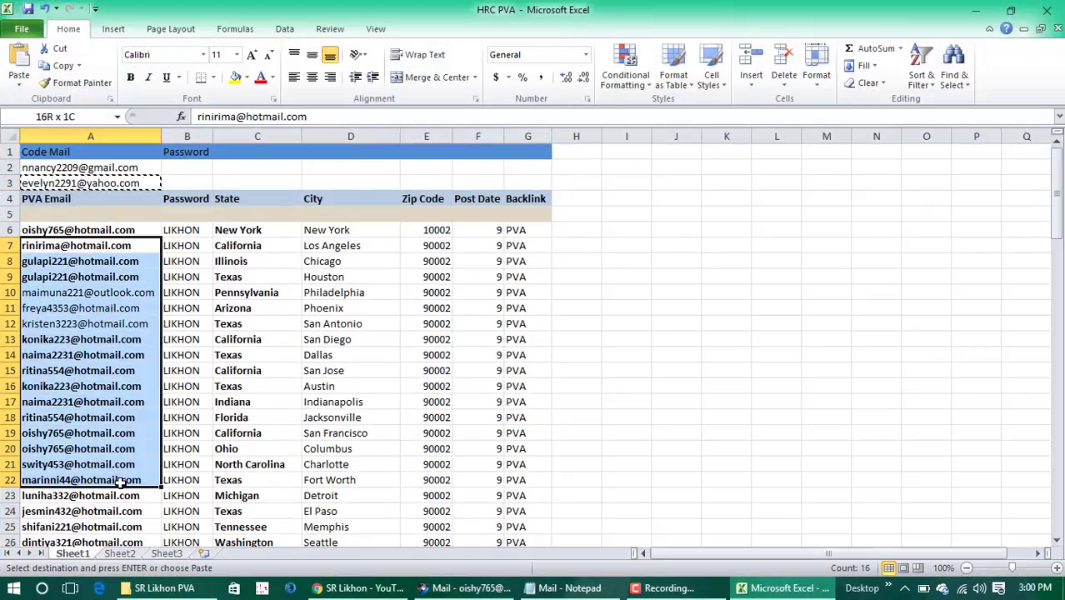
{"action": "left_click", "coordinate": [113, 448]}
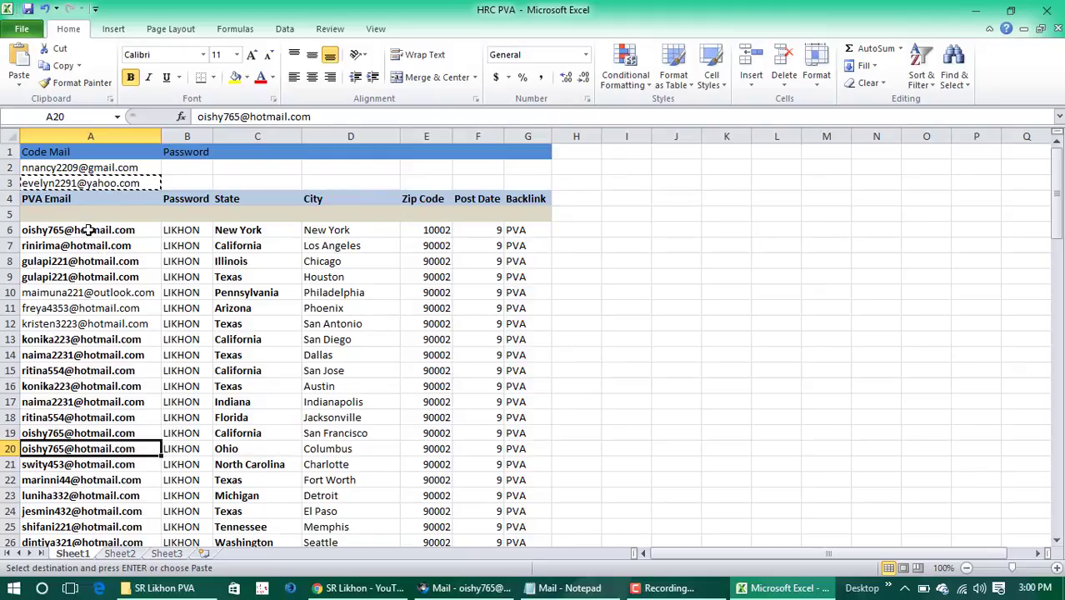
{"action": "left_click", "coordinate": [443, 592]}
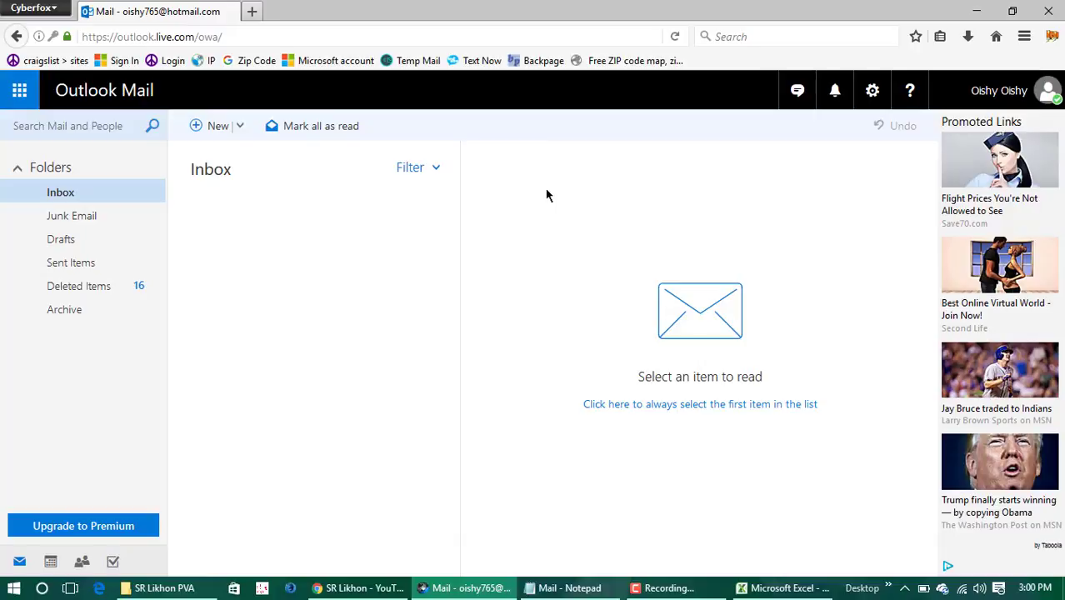
{"action": "left_click", "coordinate": [976, 12]}
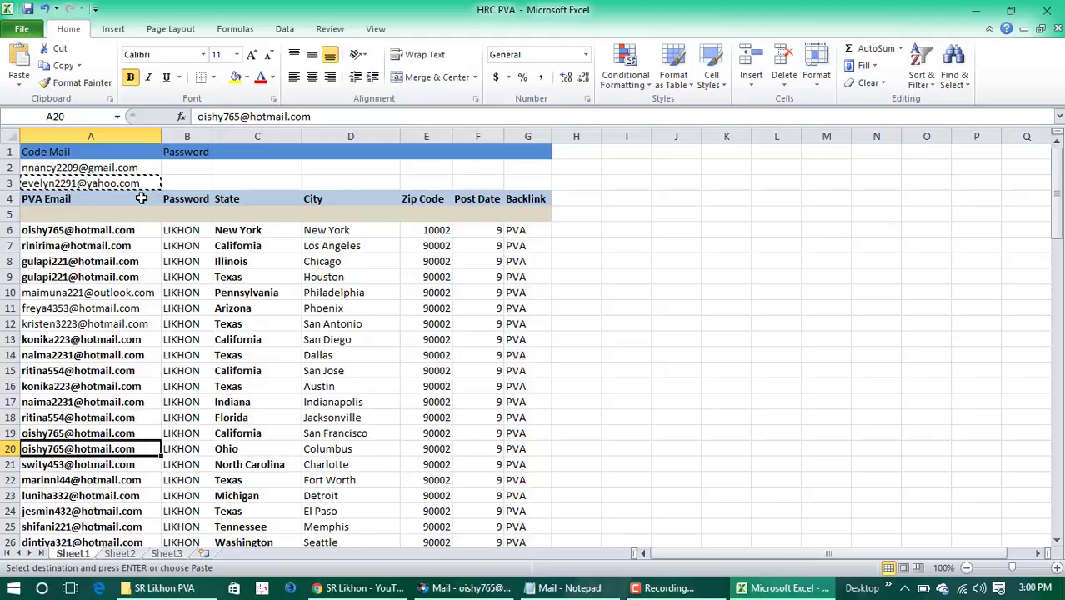
{"action": "left_click", "coordinate": [123, 167]}
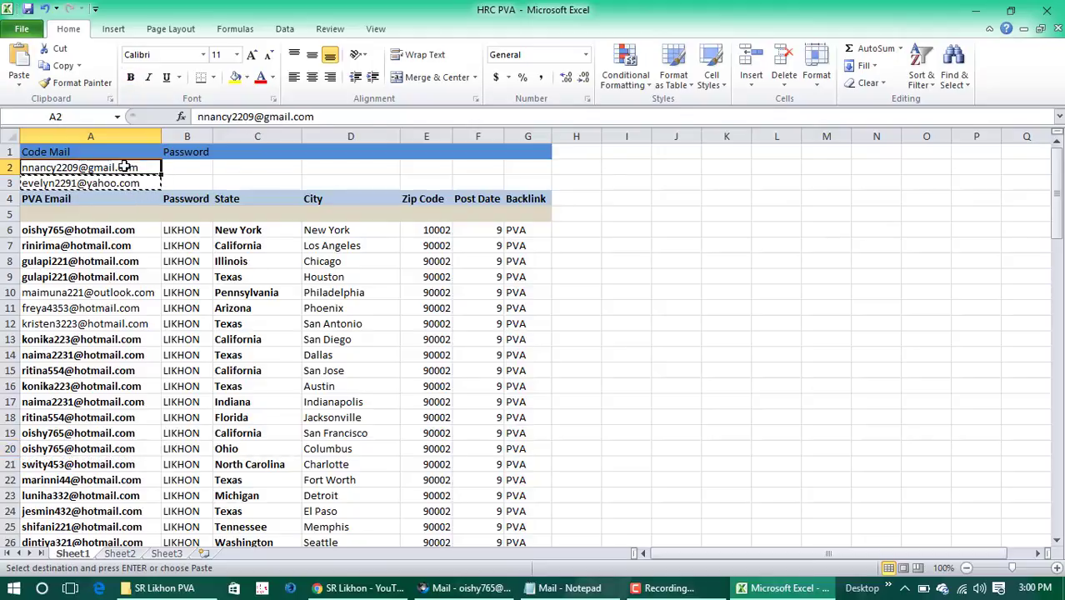
{"action": "key", "text": "ctrl+c"}
Step: Load gmail.com in a new Cyberfox tab and close the Outlook mail tab
{"action": "left_click", "coordinate": [465, 587]}
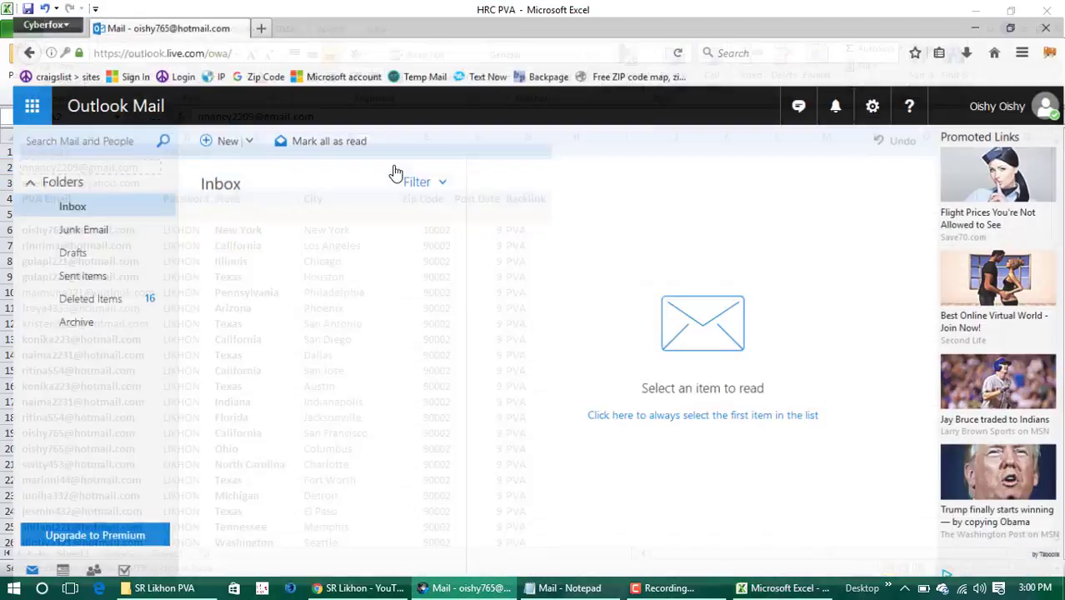
{"action": "left_click", "coordinate": [251, 11]}
{"action": "type", "text": "gm"}
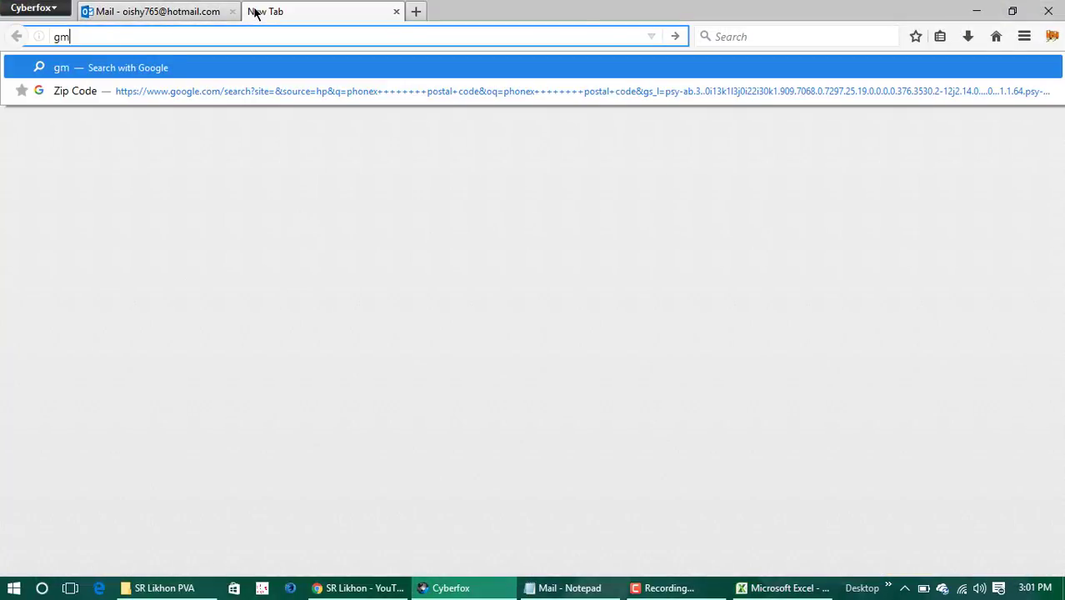
{"action": "type", "text": "ail"}
{"action": "key", "text": "ctrl+Return"}
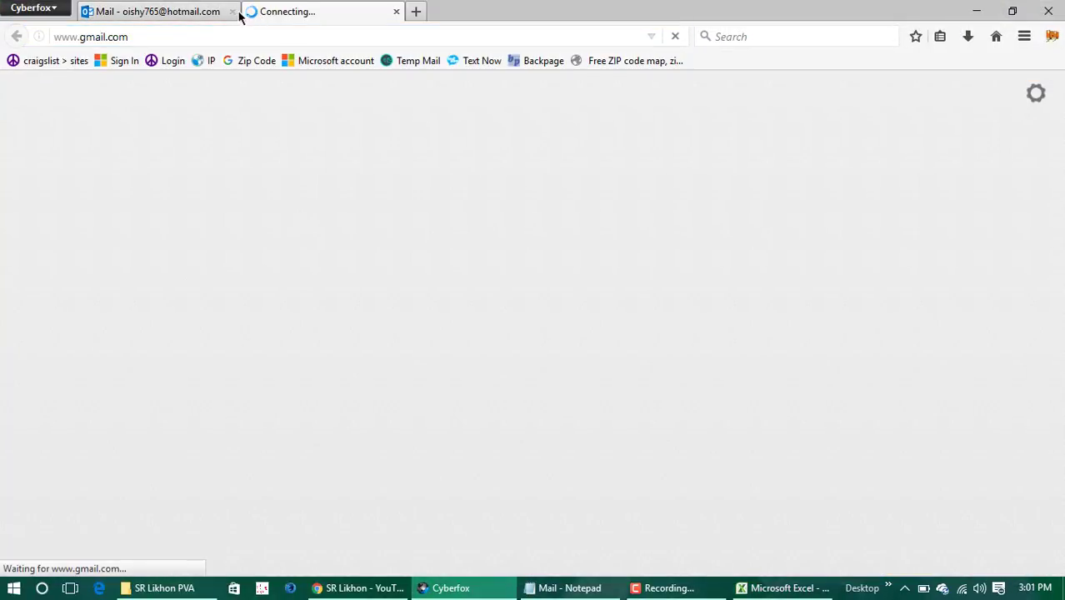
{"action": "left_click", "coordinate": [232, 10]}
Step: Open another tab placed before Gmail and load the Yahoo home page
{"action": "left_click", "coordinate": [250, 11]}
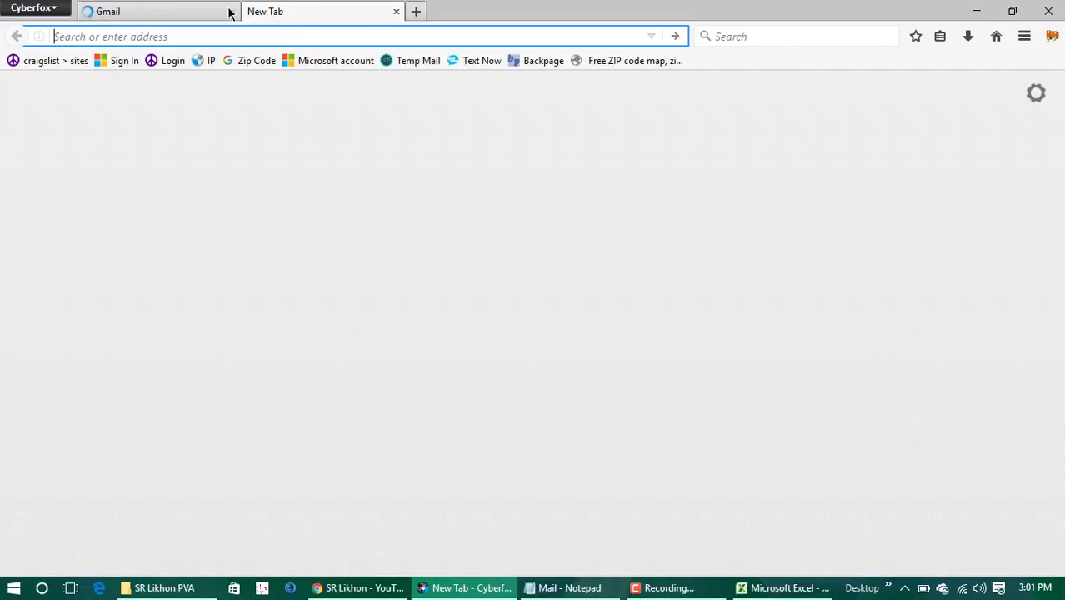
{"action": "left_click_drag", "start_coordinate": [244, 12], "coordinate": [201, 43]}
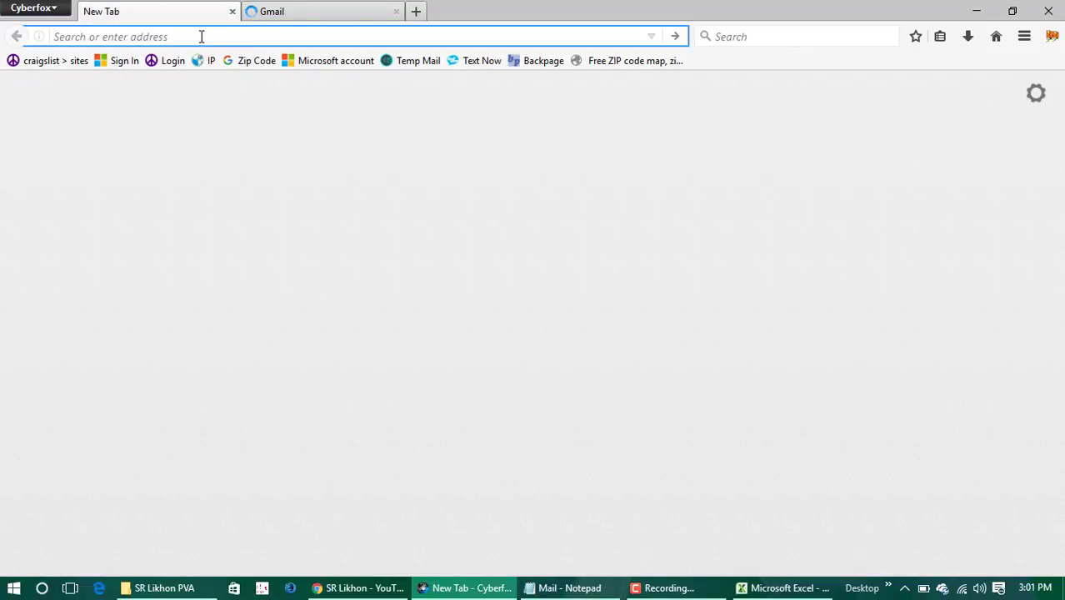
{"action": "type", "text": "yahh"}
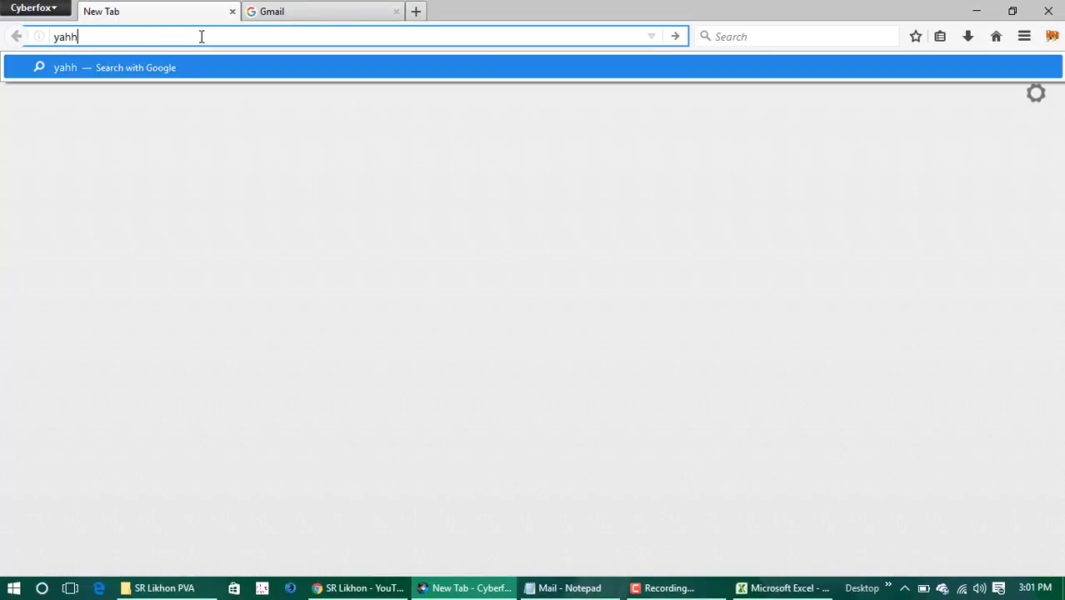
{"action": "key", "text": "BackSpace"}
{"action": "type", "text": "oo"}
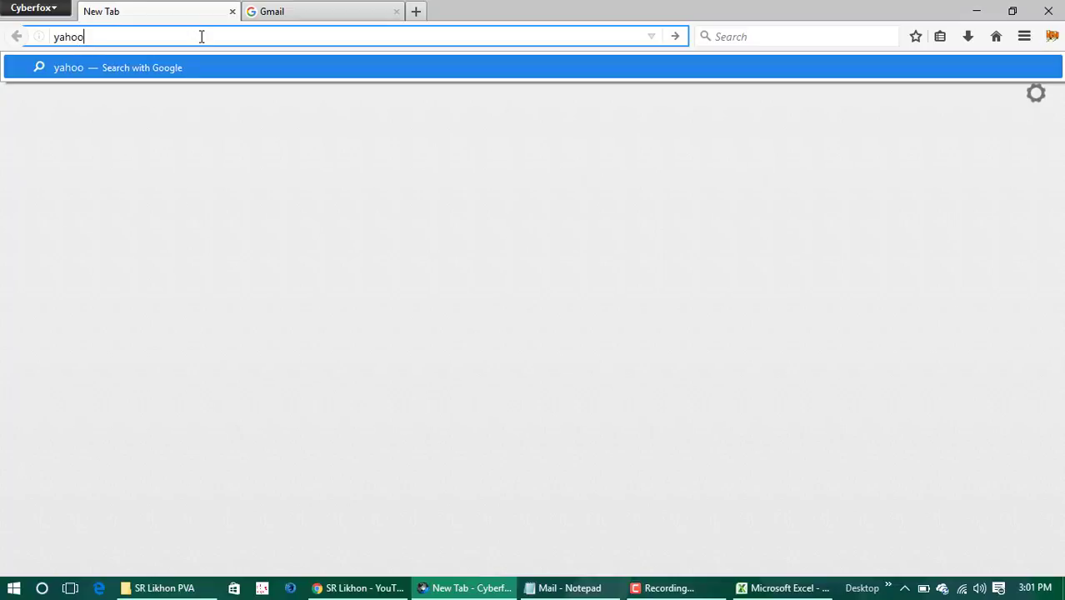
{"action": "key", "text": "Return"}
{"action": "left_click", "coordinate": [254, 7]}
{"action": "left_click", "coordinate": [184, 11]}
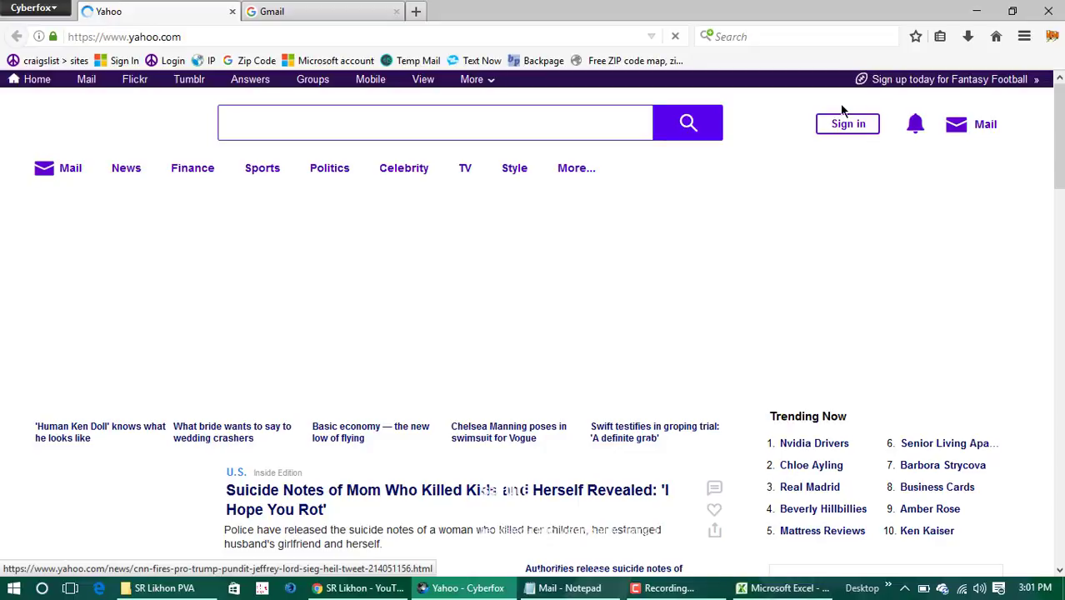
Step: Enter the Yahoo code-mail address from cell A3 into Yahoo sign-in and continue to the password step
{"action": "left_click", "coordinate": [783, 587]}
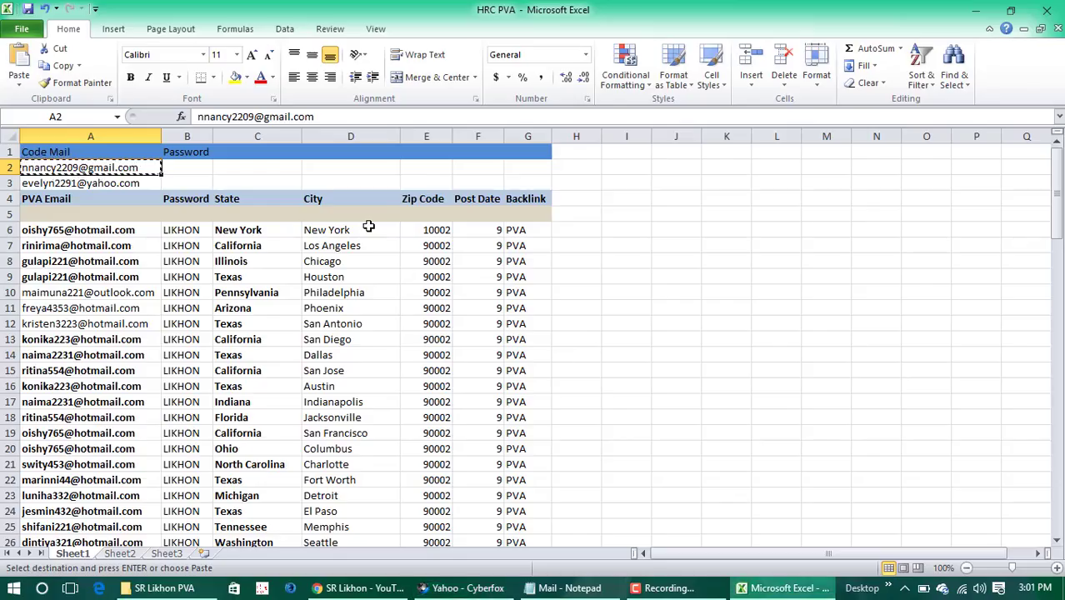
{"action": "left_click", "coordinate": [131, 183]}
{"action": "key", "text": "ctrl+c"}
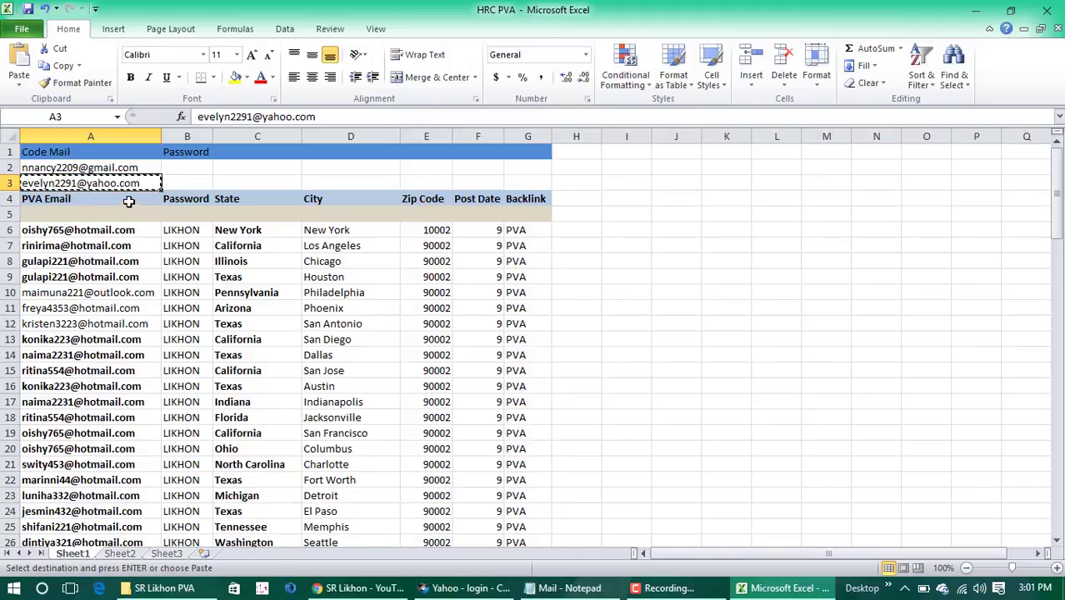
{"action": "left_click", "coordinate": [983, 7]}
{"action": "left_click", "coordinate": [756, 273]}
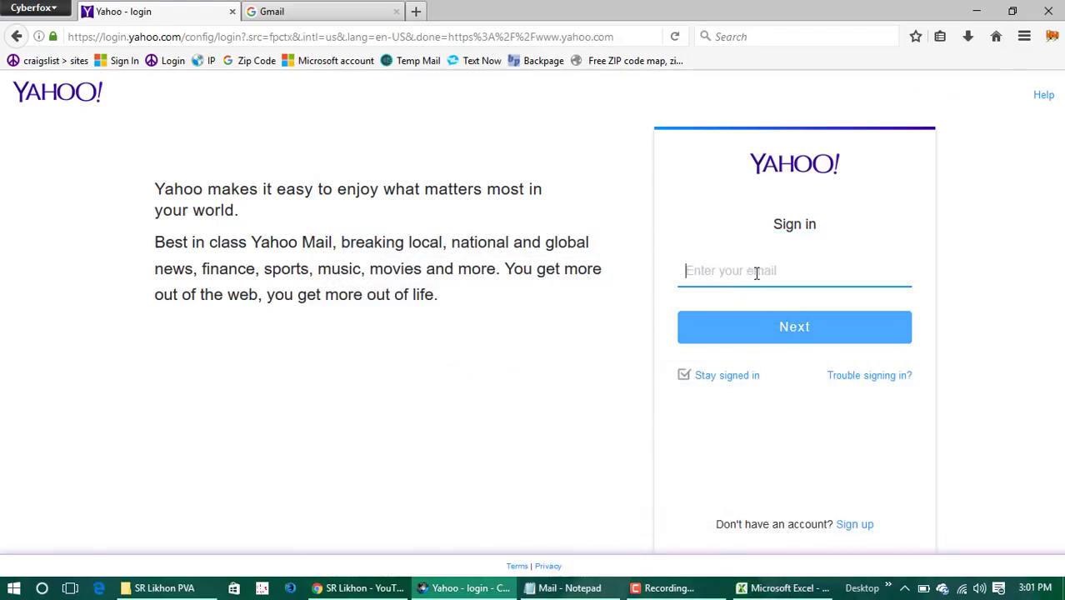
{"action": "key", "text": "ctrl+v"}
{"action": "left_click", "coordinate": [779, 333]}
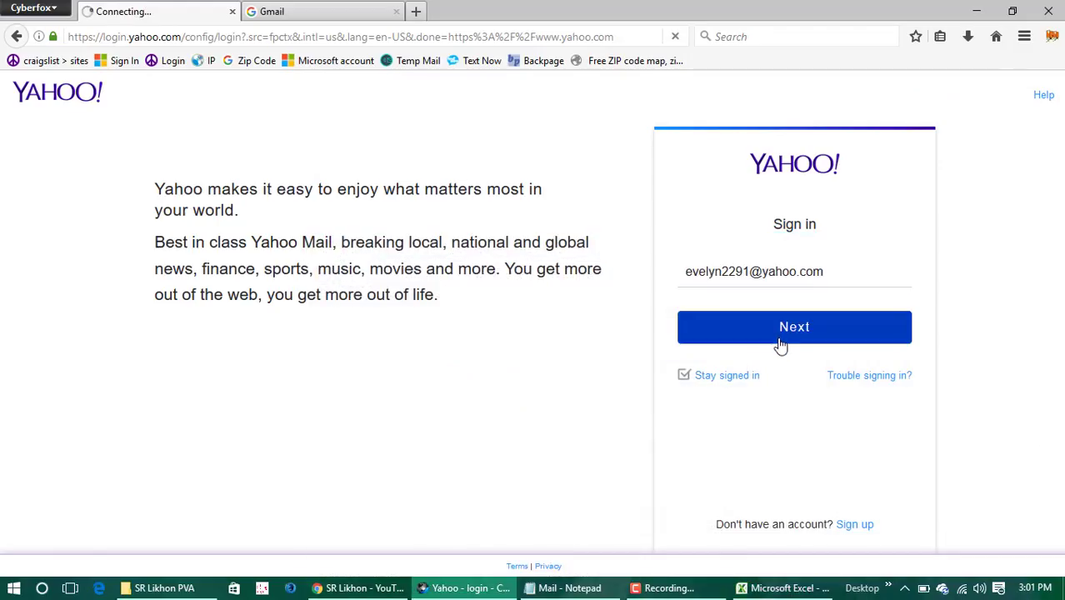
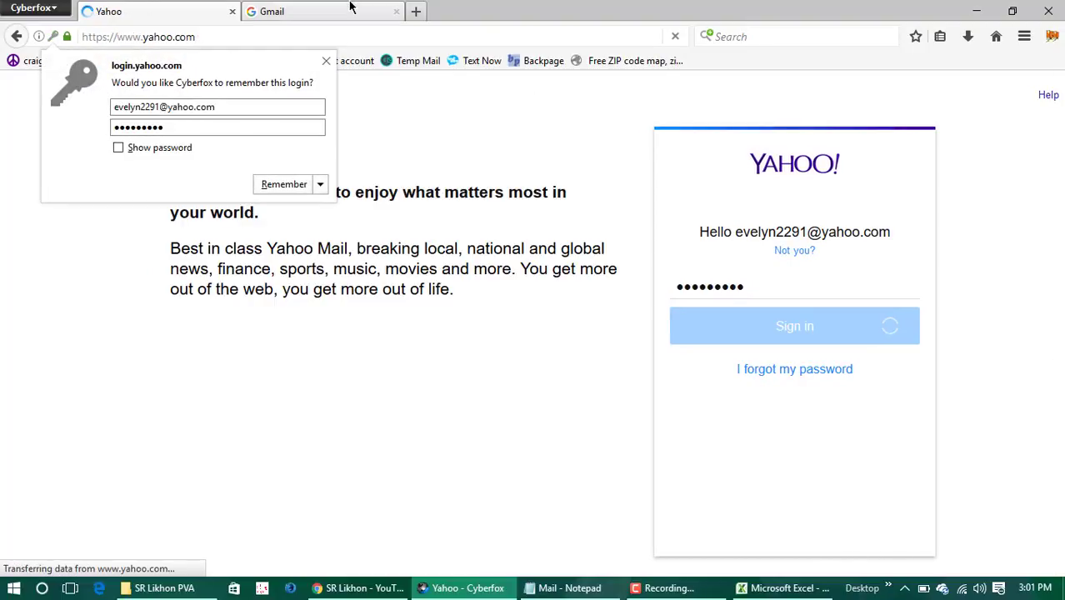
Step: Copy the mother Gmail address from spreadsheet cell A2 into Gmail's sign-in Email field
{"action": "left_click", "coordinate": [349, 9]}
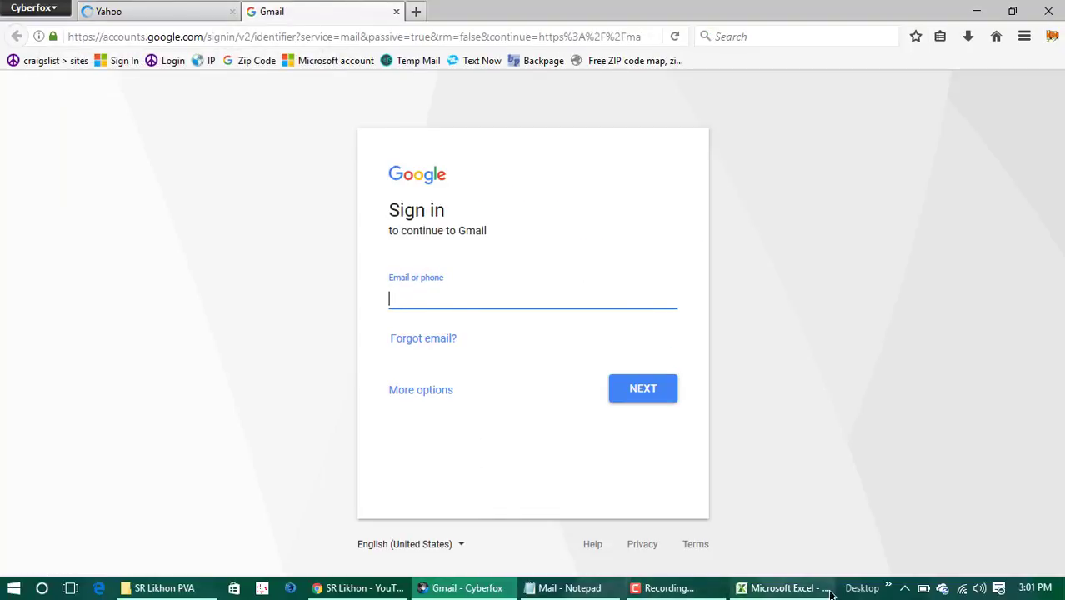
{"action": "left_click", "coordinate": [800, 588]}
{"action": "left_click", "coordinate": [122, 166]}
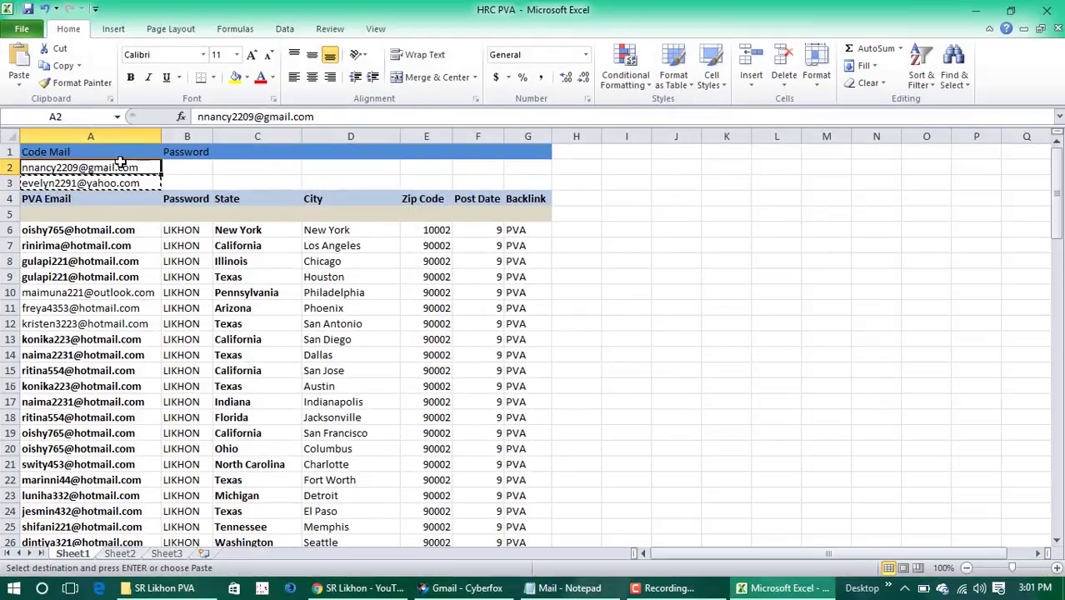
{"action": "key", "text": "ctrl+c"}
{"action": "key", "text": "alt+Tab"}
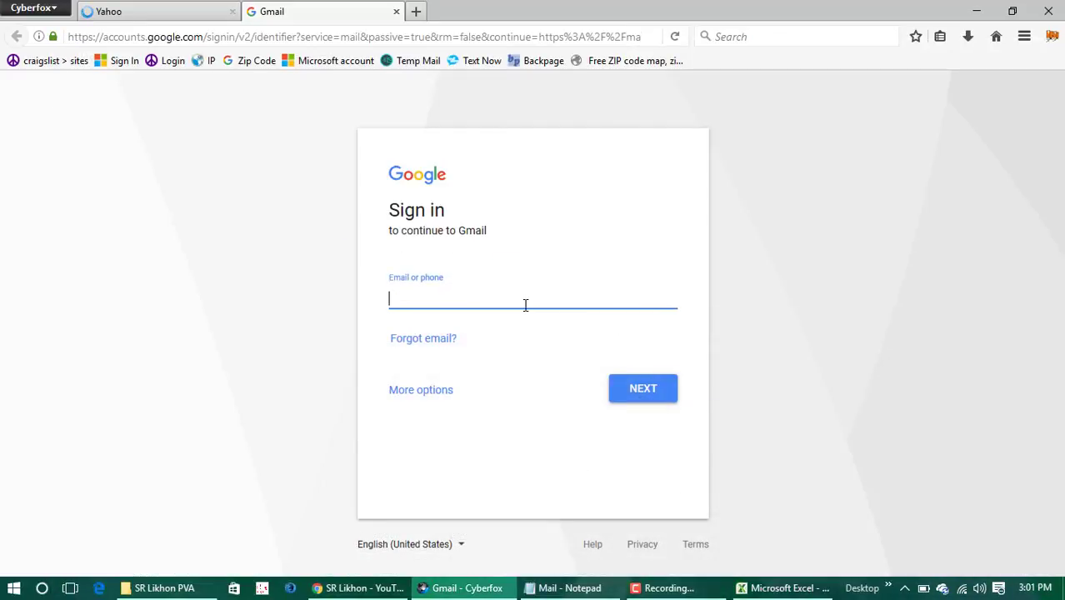
{"action": "key", "text": "ctrl+v"}
Step: Enter the account password to finish the Gmail sign-in, then return to the Yahoo page
{"action": "left_click", "coordinate": [633, 391]}
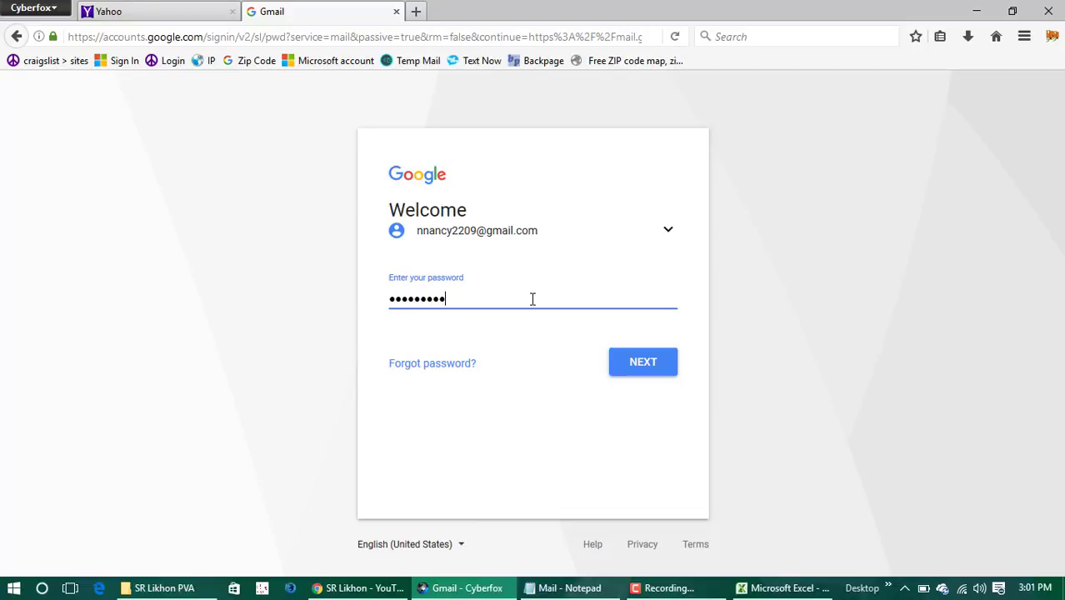
{"action": "key", "text": "Return"}
{"action": "left_click", "coordinate": [108, 10]}
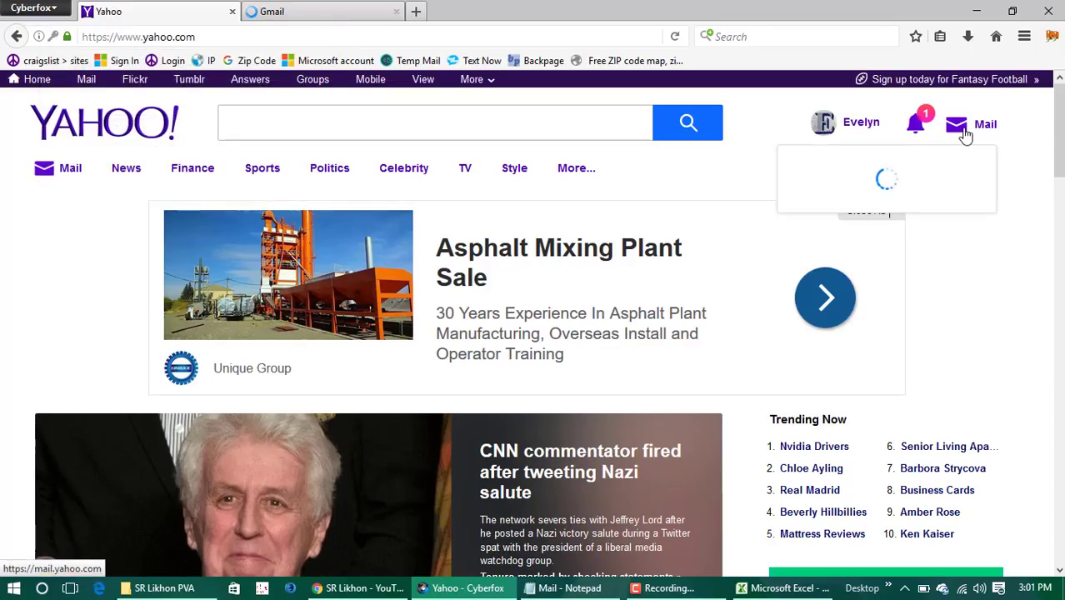
Step: Open Mail from the Yahoo home page, glance at Gmail and the spreadsheet, and close the inbox video
{"action": "left_click", "coordinate": [964, 134]}
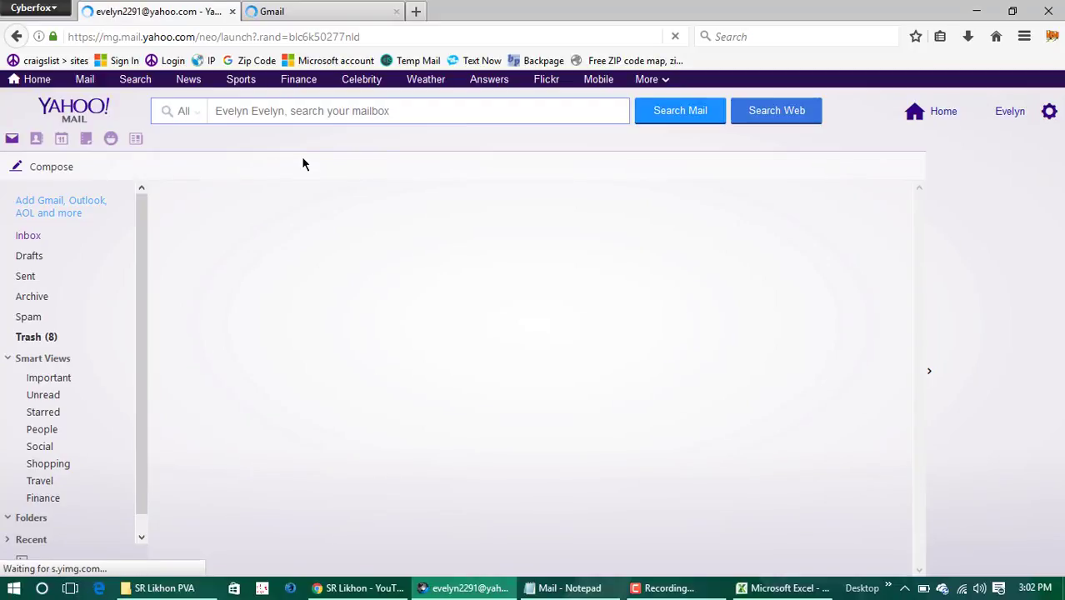
{"action": "left_click", "coordinate": [271, 14]}
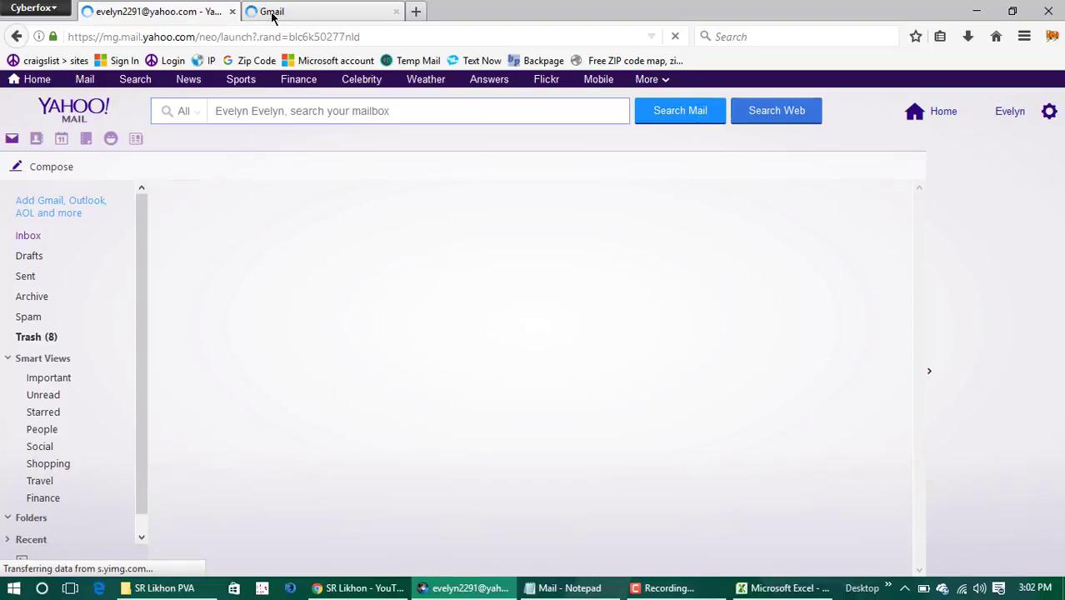
{"action": "left_click", "coordinate": [158, 12]}
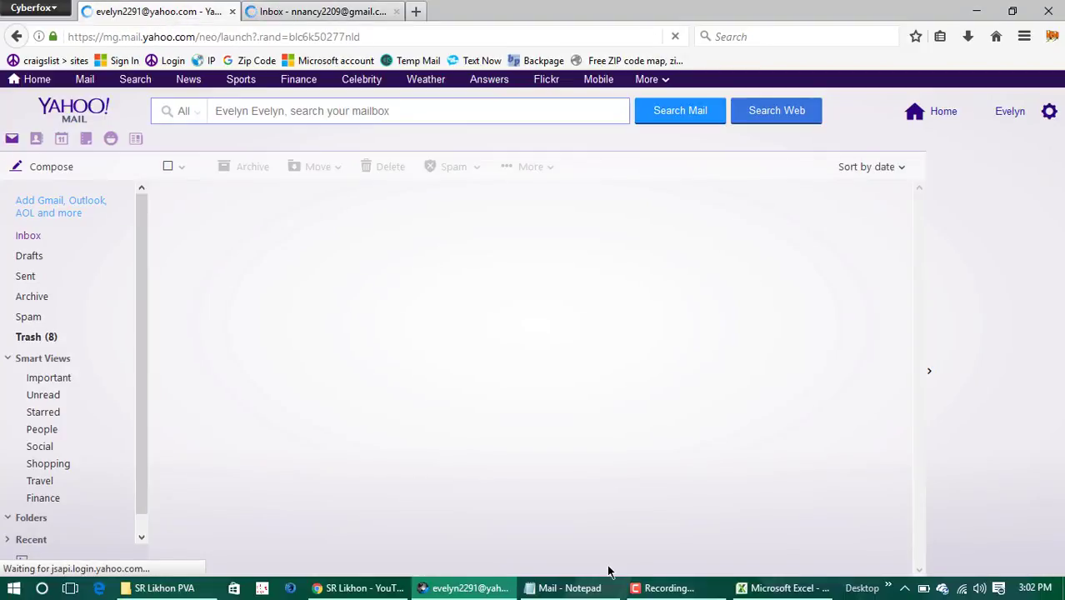
{"action": "left_click", "coordinate": [750, 588]}
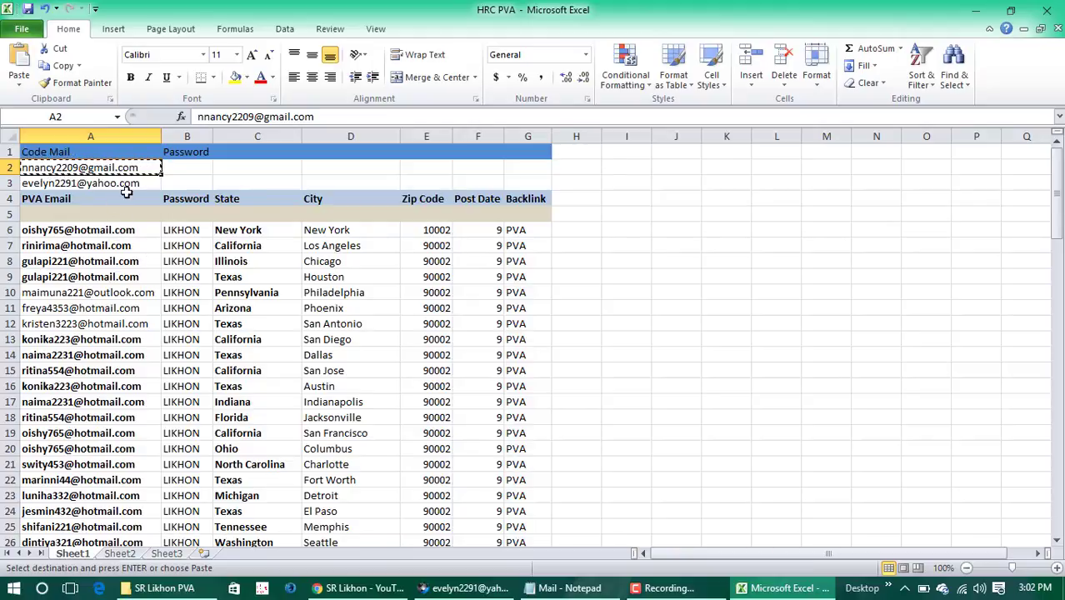
{"action": "left_click", "coordinate": [975, 10]}
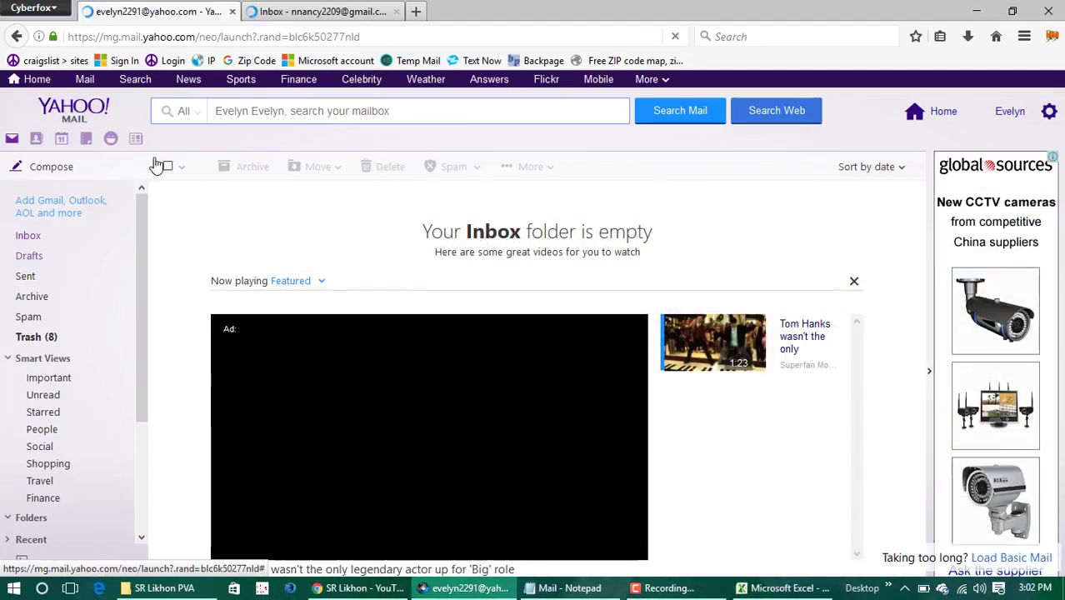
{"action": "left_click", "coordinate": [317, 10]}
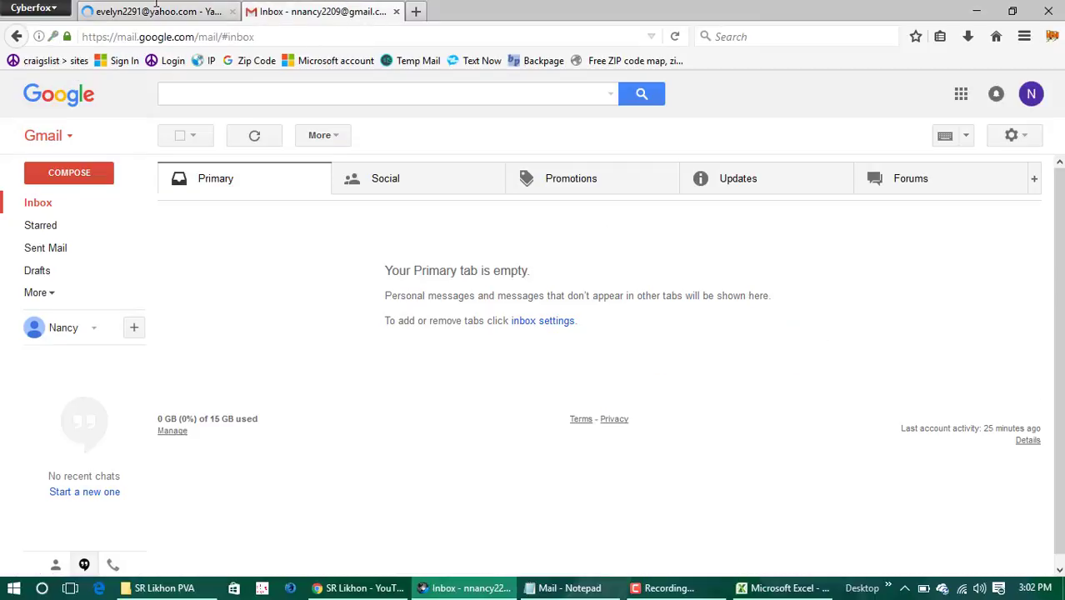
{"action": "left_click", "coordinate": [155, 10]}
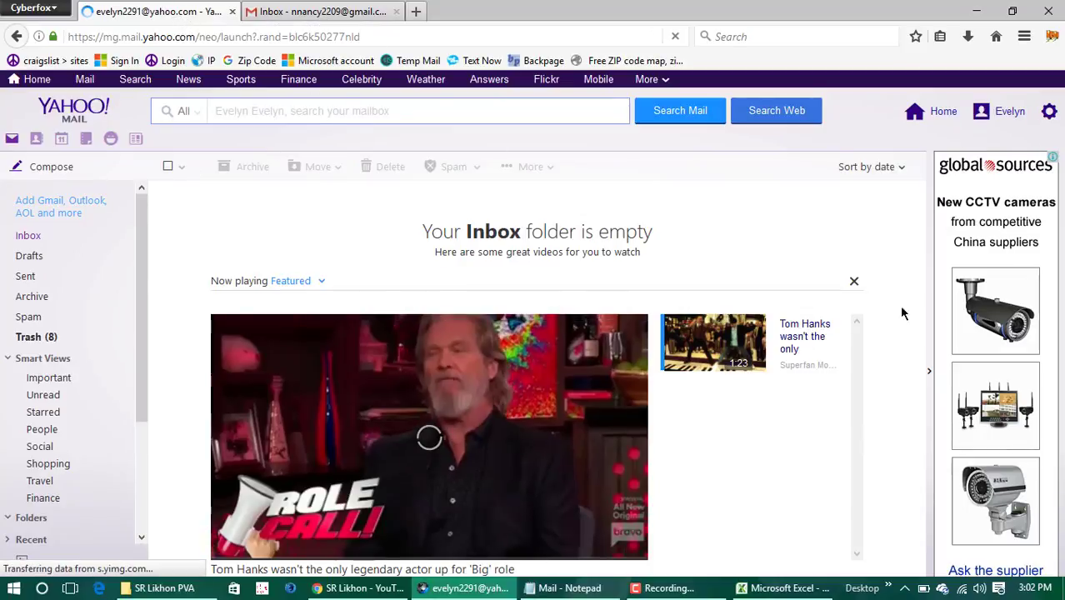
{"action": "left_click", "coordinate": [853, 283]}
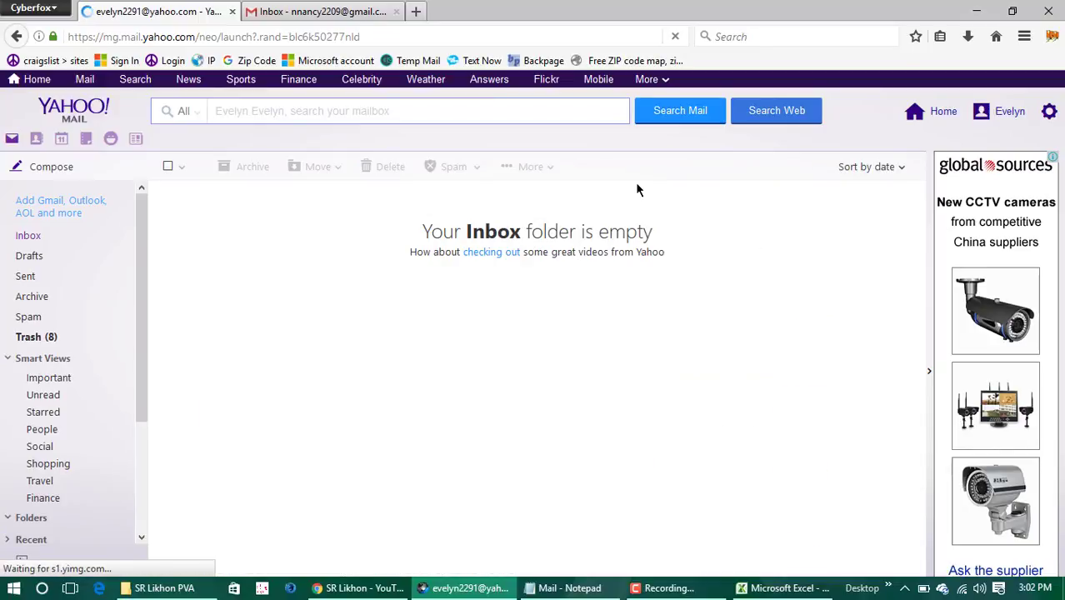
Step: Go to Settings > Accounts, open the Yahoo address and scroll to 'Access your Yahoo Mail elsewhere'
{"action": "left_click", "coordinate": [1049, 117]}
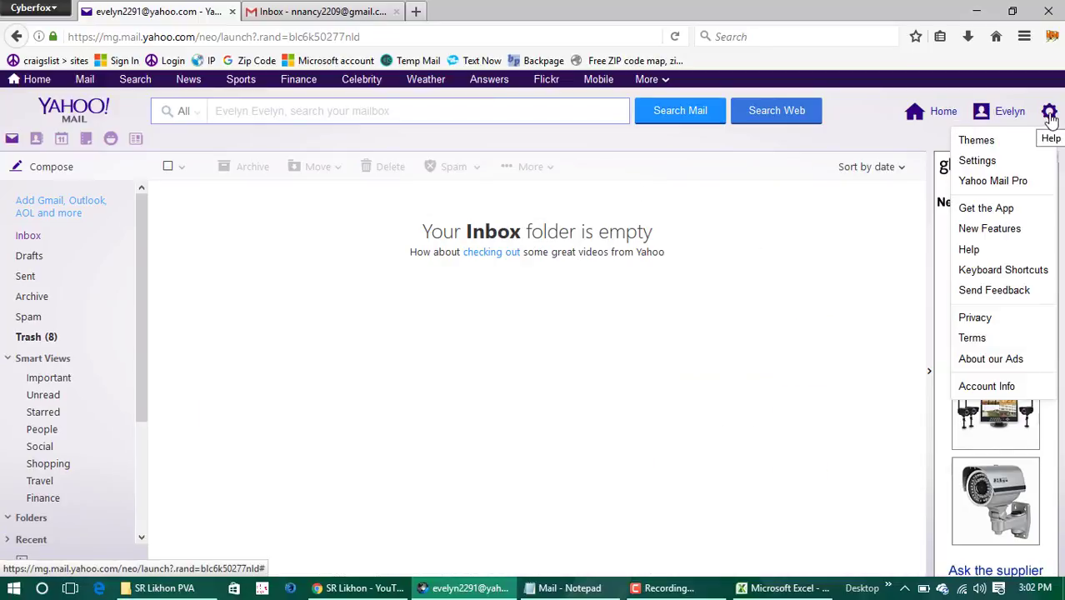
{"action": "left_click", "coordinate": [975, 166]}
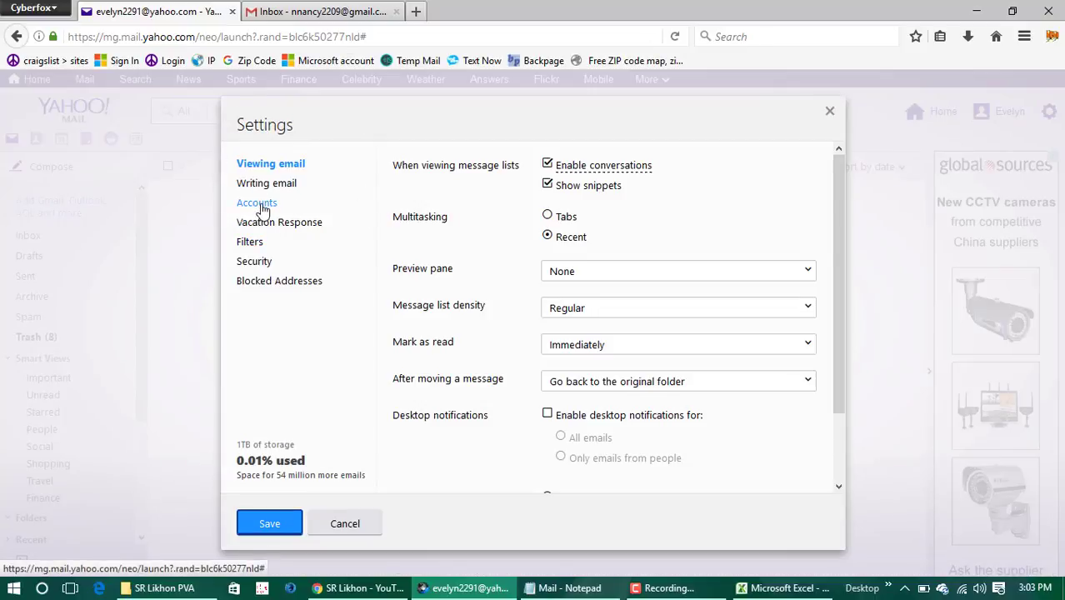
{"action": "left_click", "coordinate": [260, 206]}
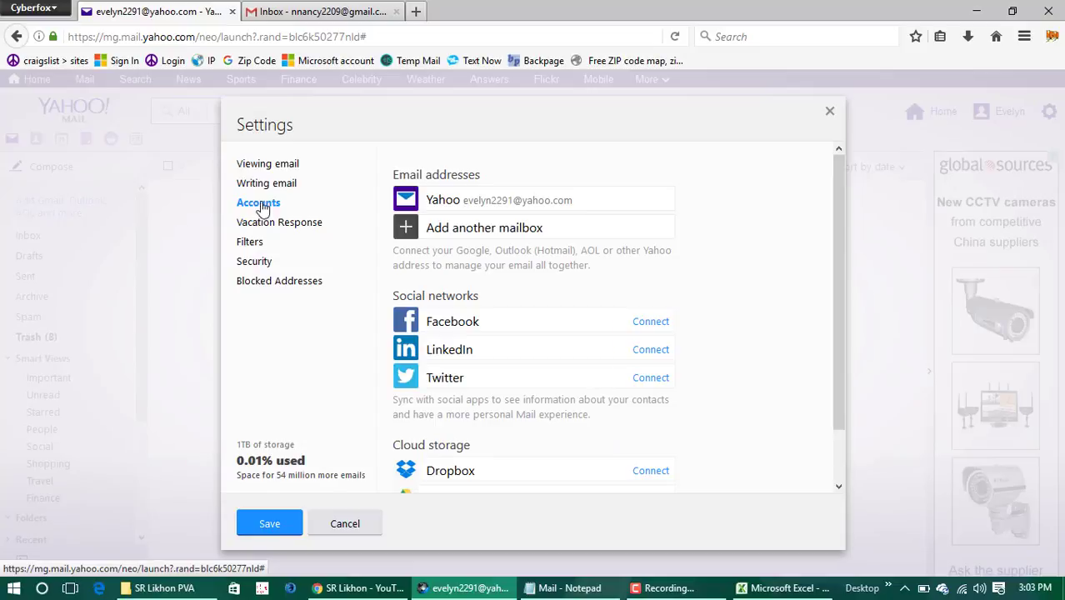
{"action": "left_click", "coordinate": [544, 205]}
{"action": "scroll", "coordinate": [544, 206], "scroll_direction": "down", "scroll_amount": 1}
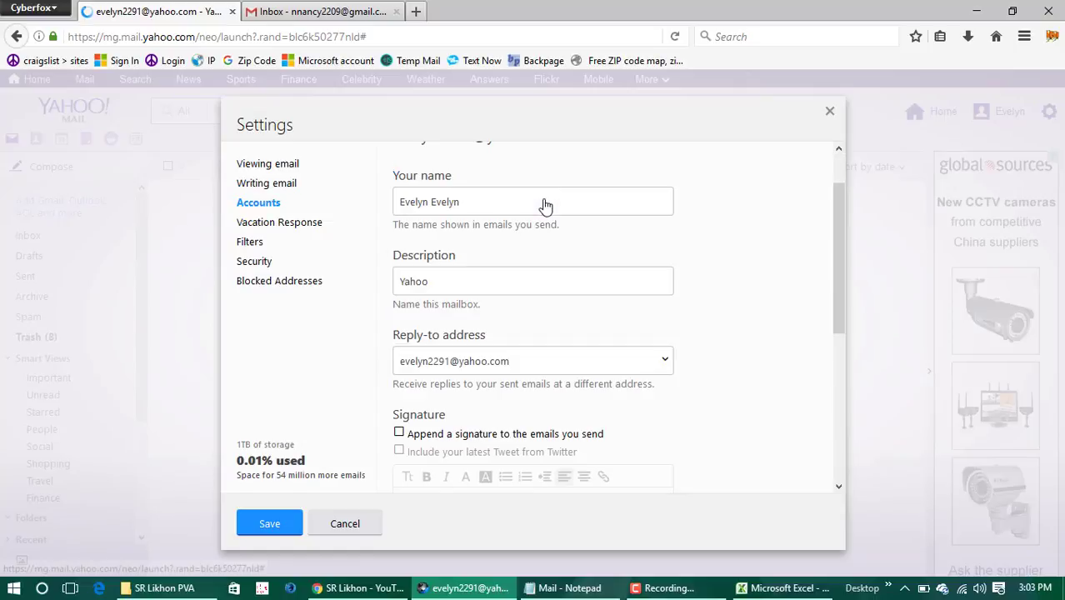
{"action": "scroll", "coordinate": [564, 243], "scroll_direction": "down", "scroll_amount": 4}
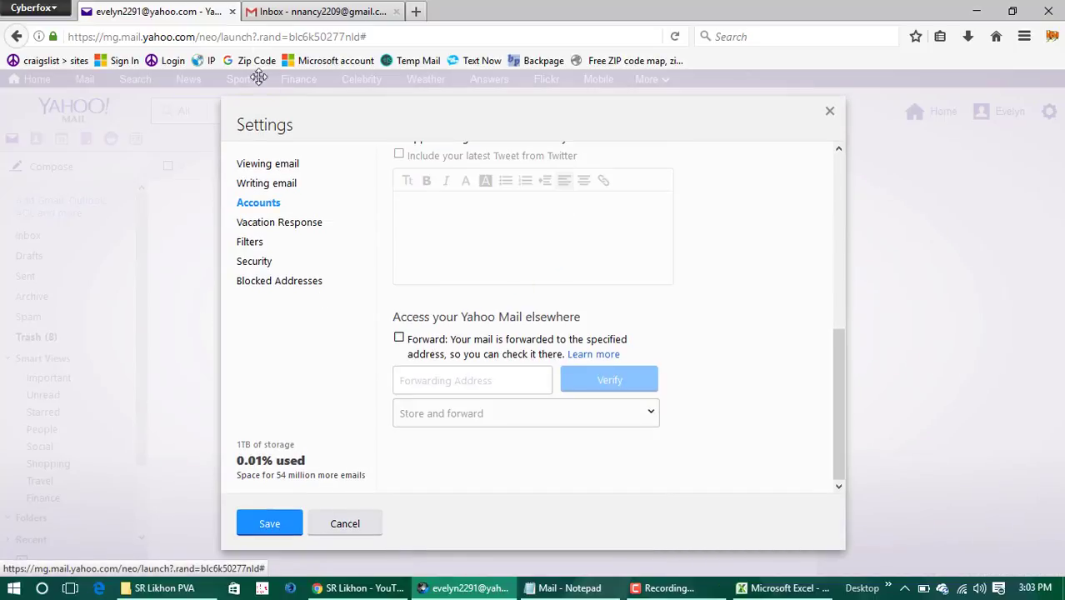
{"action": "left_click", "coordinate": [299, 12]}
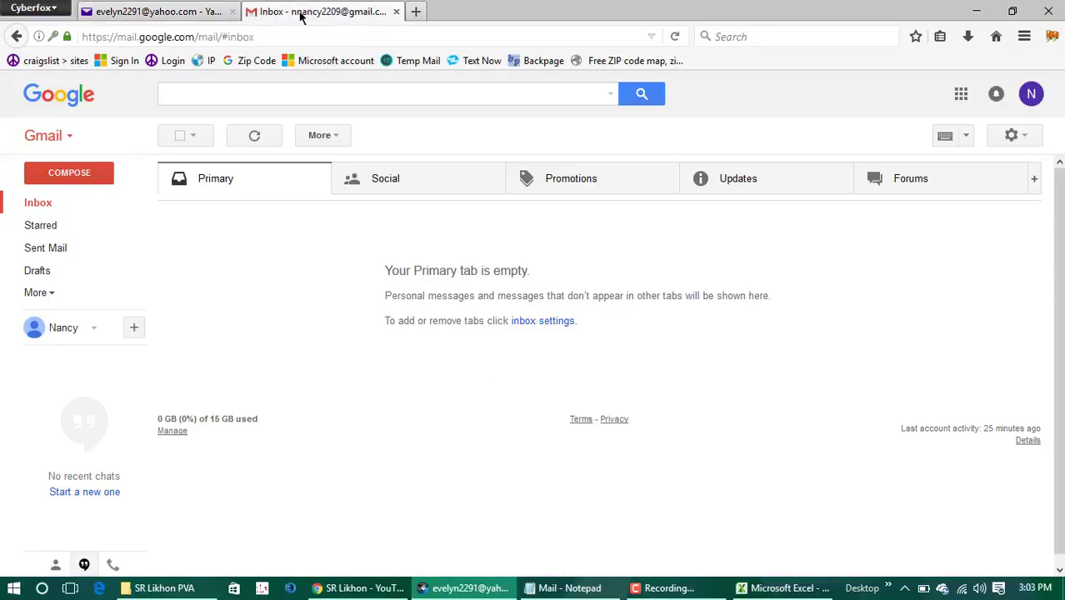
{"action": "left_click", "coordinate": [1031, 97]}
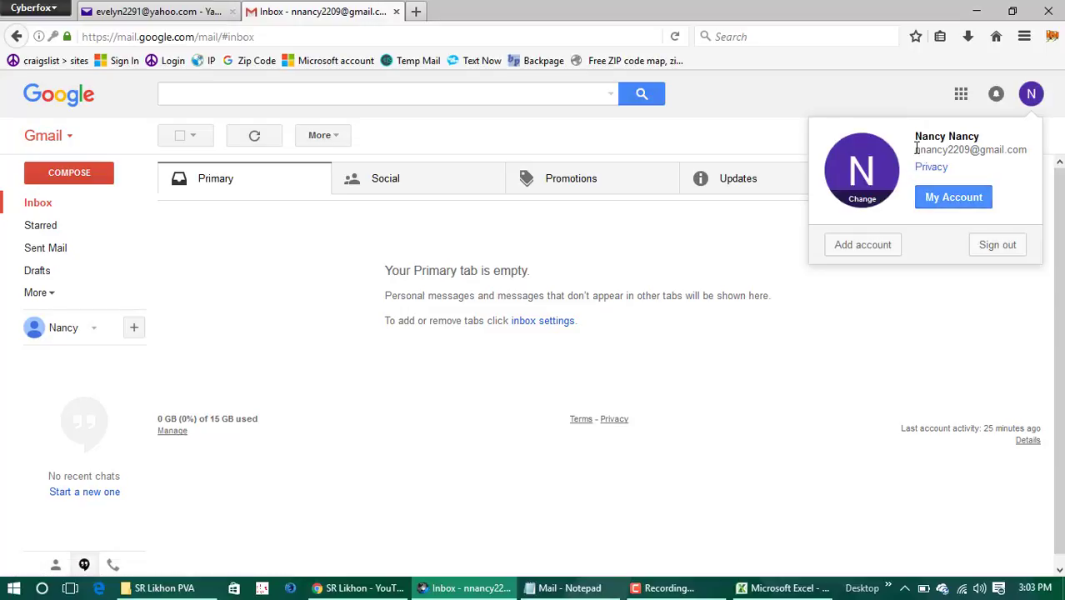
{"action": "left_click_drag", "start_coordinate": [914, 149], "coordinate": [1029, 150]}
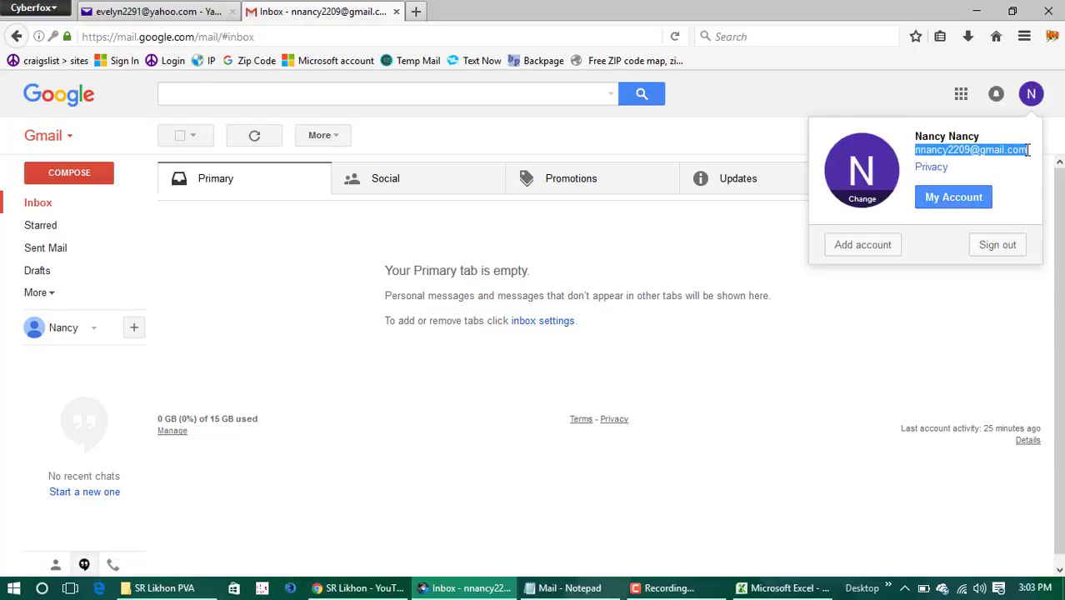
{"action": "right_click", "coordinate": [948, 182]}
{"action": "left_click", "coordinate": [923, 182]}
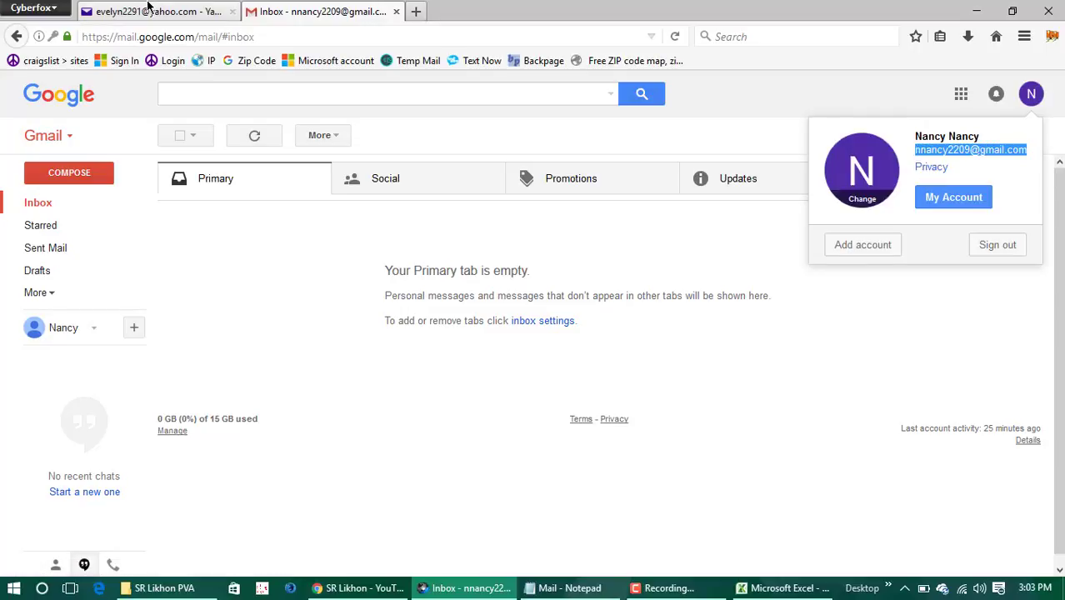
Step: Tick Forward in Yahoo settings, paste the Gmail address as Forwarding Address, and verify it
{"action": "left_click", "coordinate": [147, 8]}
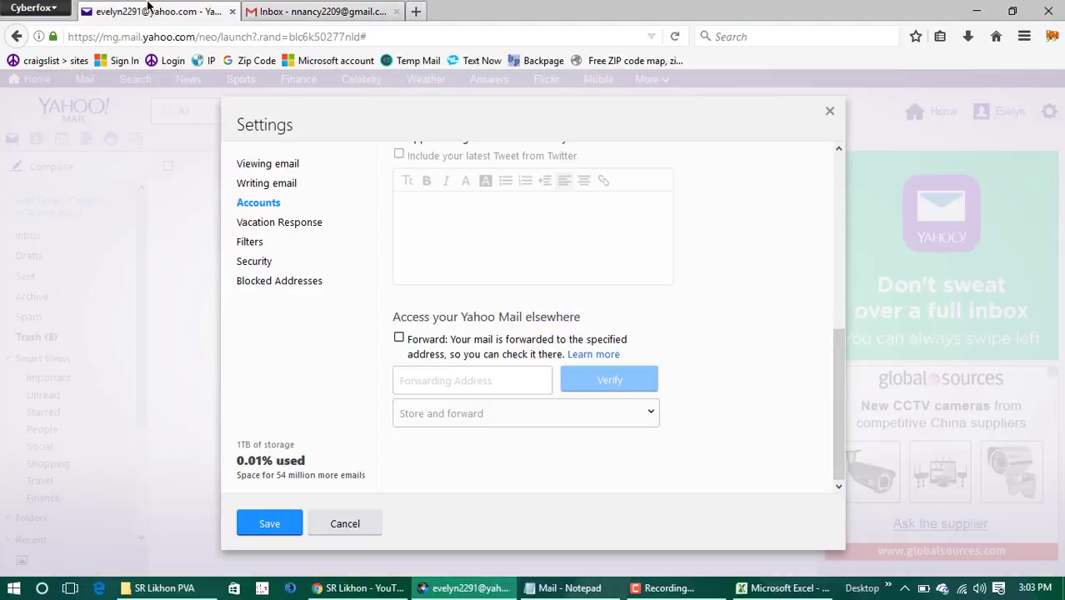
{"action": "left_click", "coordinate": [399, 339]}
{"action": "right_click", "coordinate": [481, 381]}
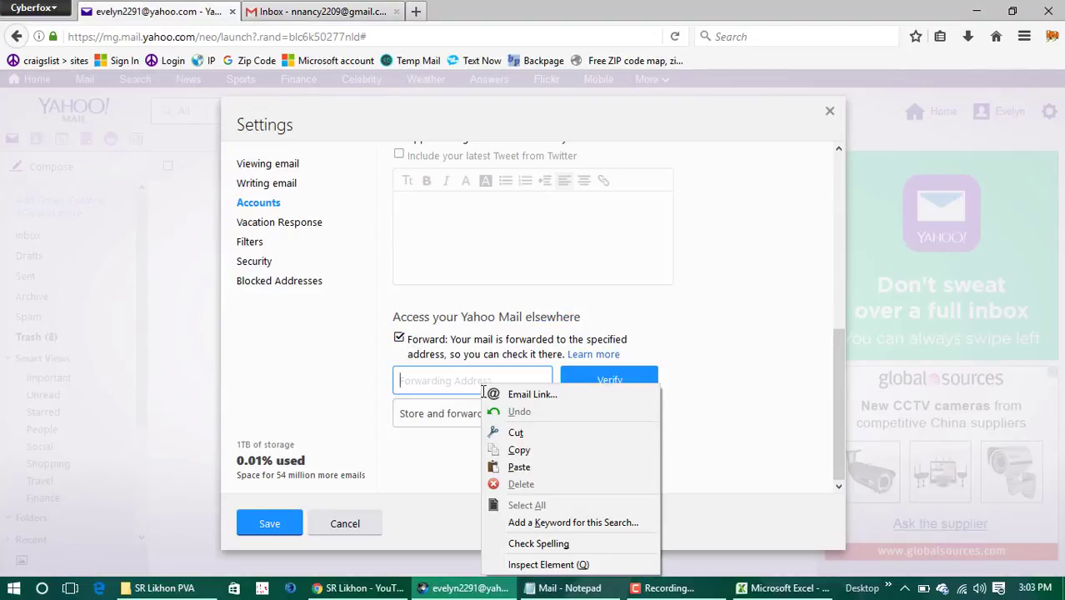
{"action": "left_click", "coordinate": [522, 469]}
{"action": "left_click", "coordinate": [610, 378]}
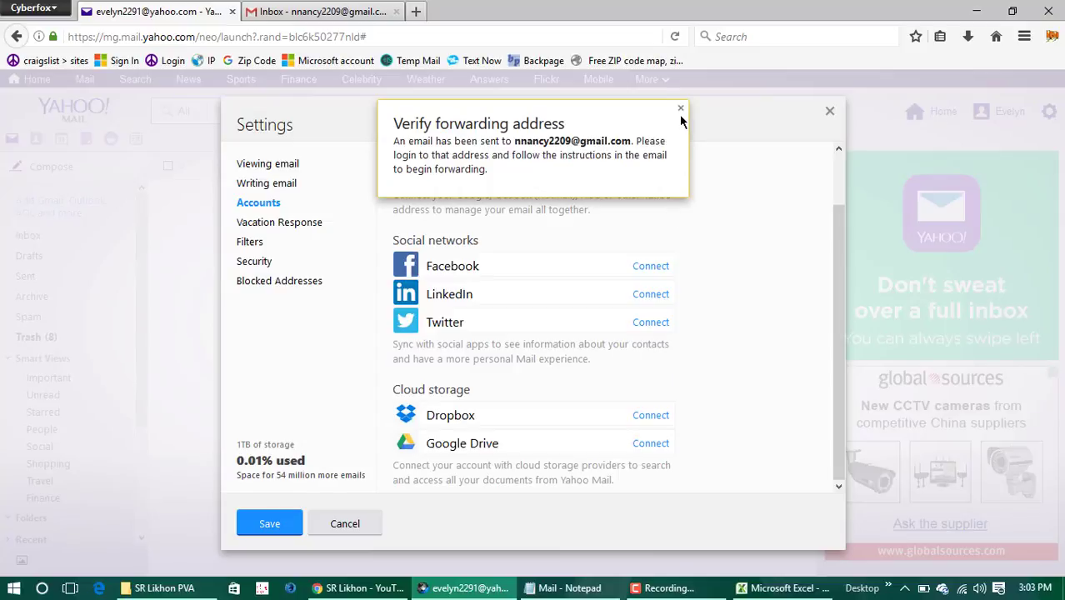
{"action": "left_click", "coordinate": [680, 112]}
Step: Refresh Gmail and look through each inbox category, finding Yahoo's verification email in Updates
{"action": "left_click", "coordinate": [297, 13]}
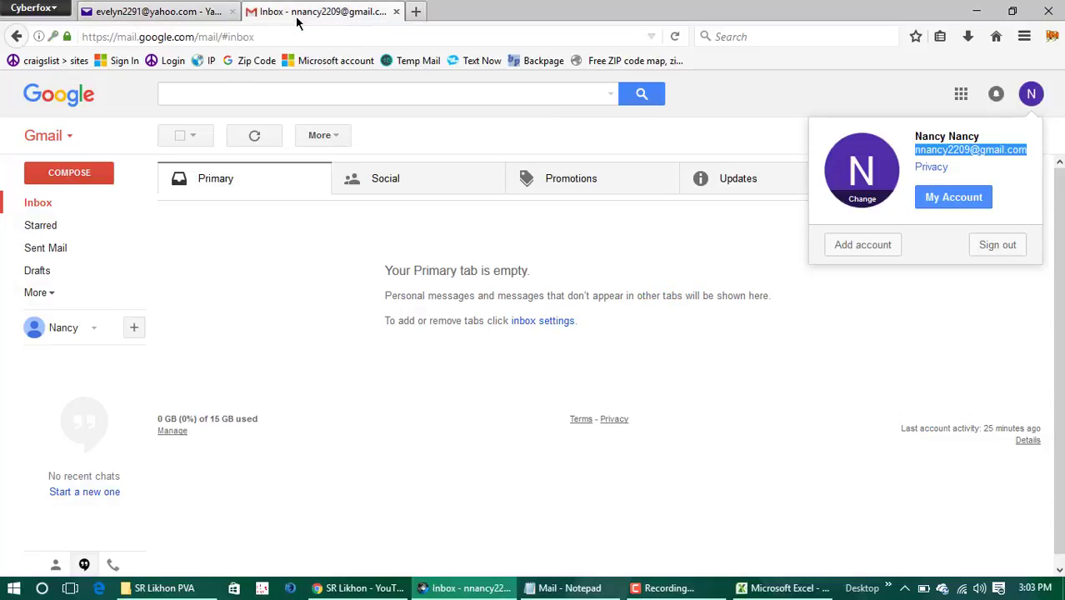
{"action": "left_click", "coordinate": [747, 134]}
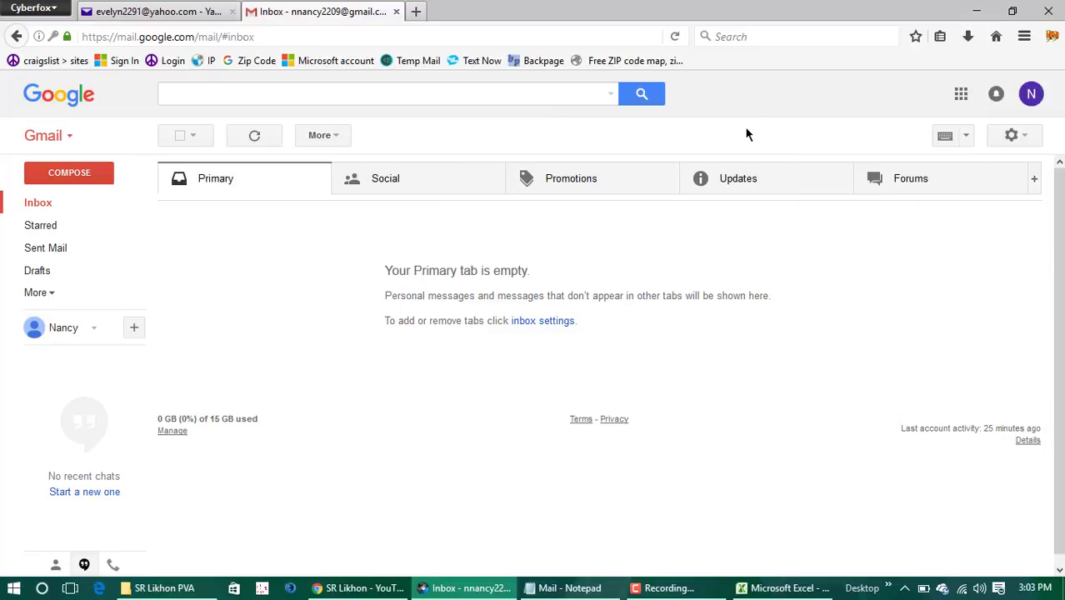
{"action": "left_click", "coordinate": [255, 137]}
{"action": "left_click", "coordinate": [256, 140]}
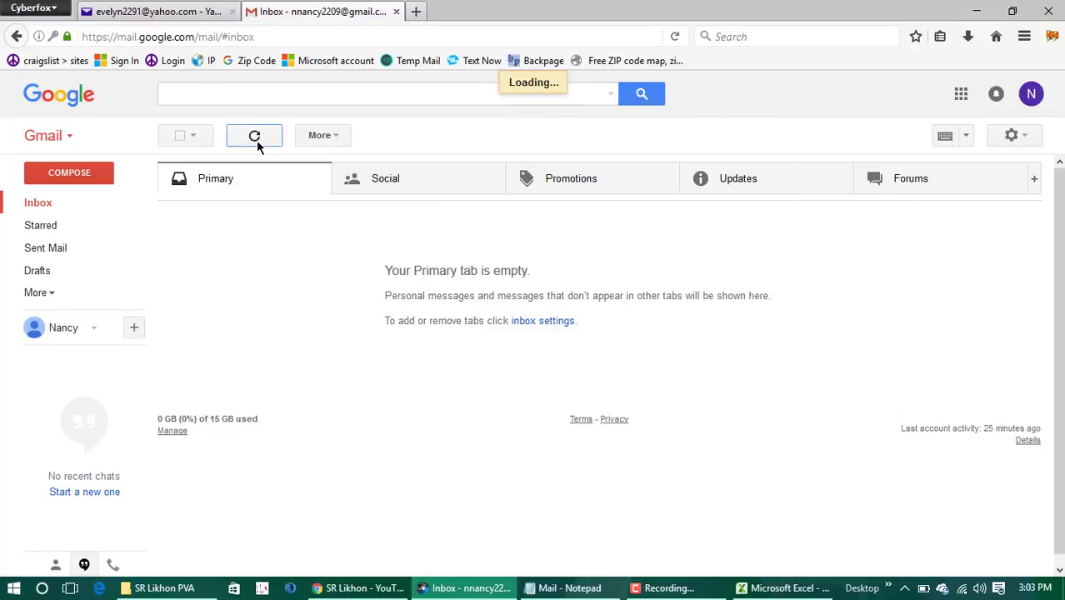
{"action": "left_click", "coordinate": [256, 140]}
{"action": "left_click", "coordinate": [482, 173]}
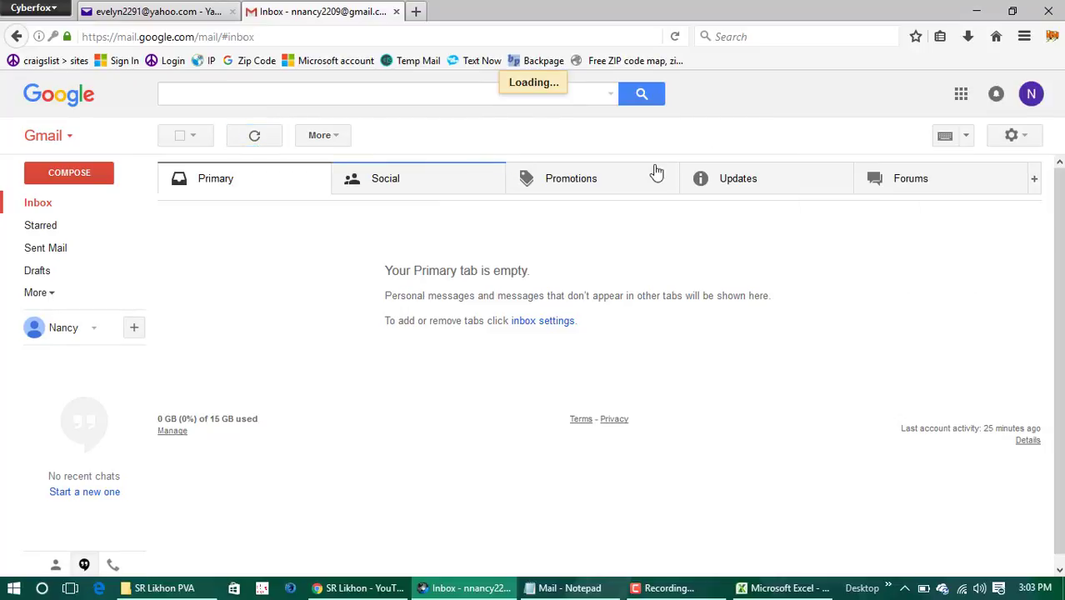
{"action": "left_click", "coordinate": [768, 176]}
{"action": "left_click", "coordinate": [905, 178]}
{"action": "left_click", "coordinate": [775, 182]}
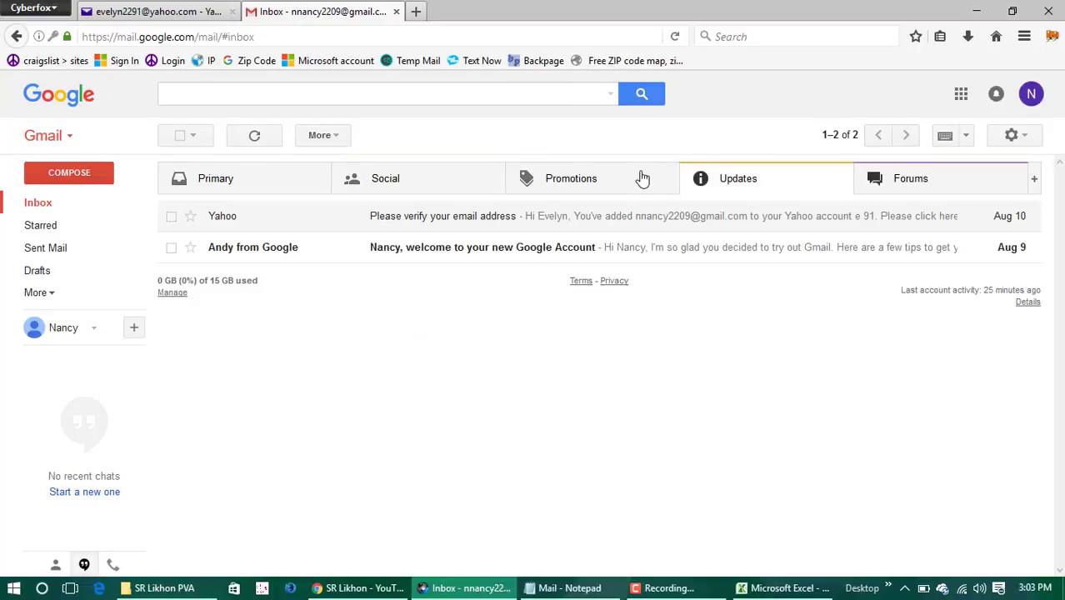
{"action": "left_click", "coordinate": [656, 195]}
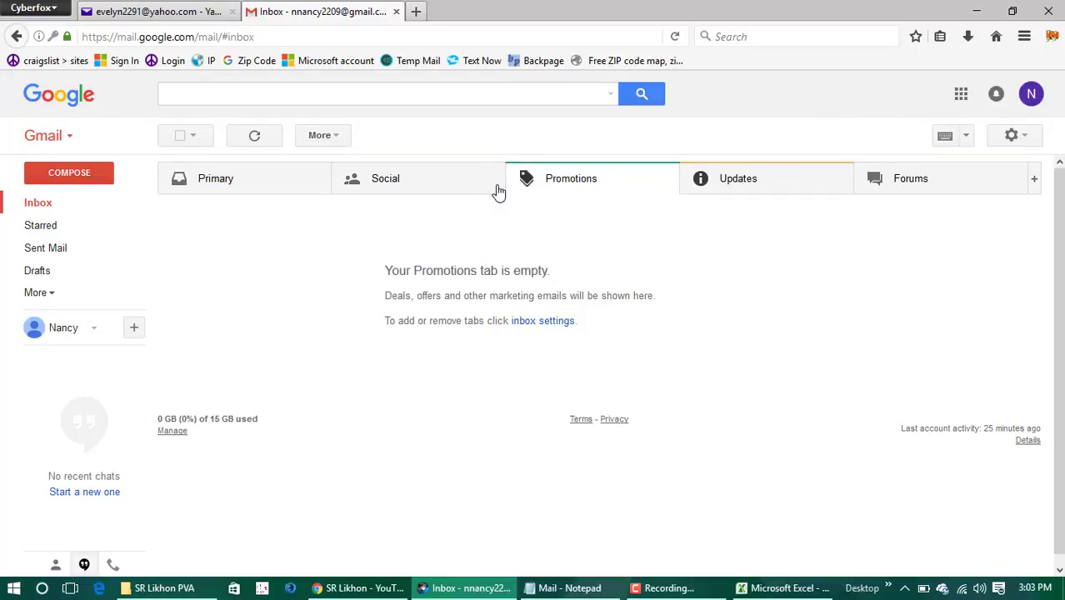
{"action": "left_click", "coordinate": [497, 192]}
{"action": "left_click", "coordinate": [323, 180]}
{"action": "left_click", "coordinate": [273, 135]}
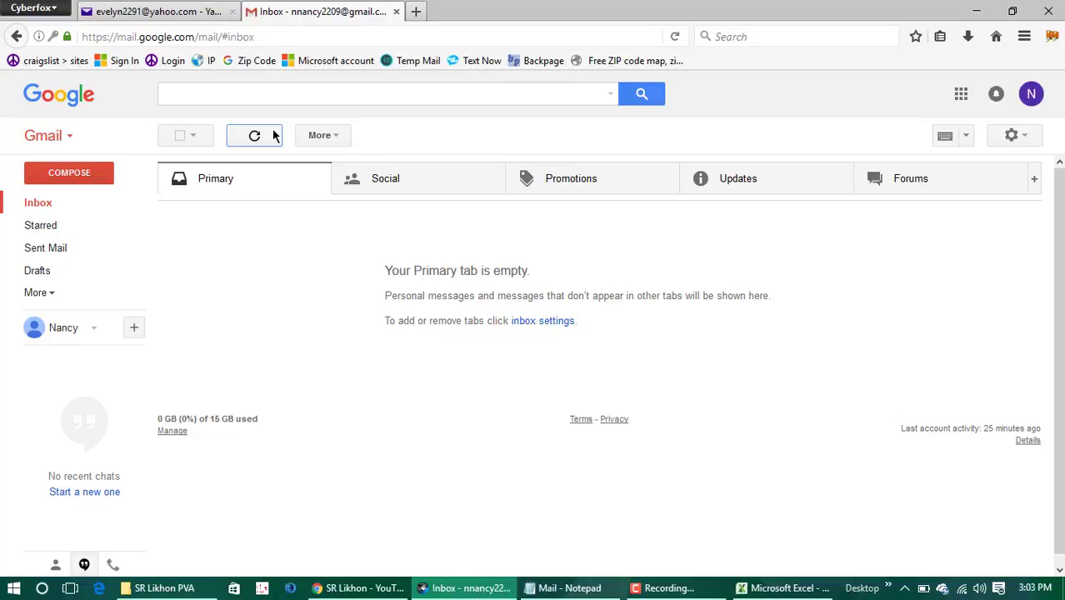
{"action": "left_click", "coordinate": [274, 134]}
Step: Select both emails in the Updates category and move them to Trash
{"action": "left_click", "coordinate": [735, 190]}
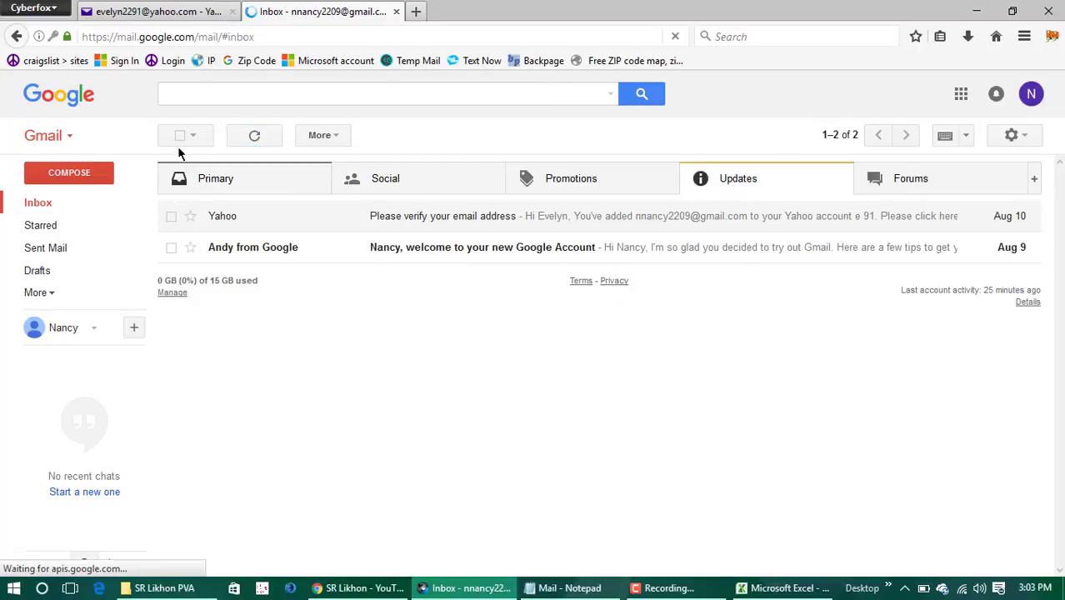
{"action": "left_click", "coordinate": [180, 135]}
{"action": "left_click", "coordinate": [364, 134]}
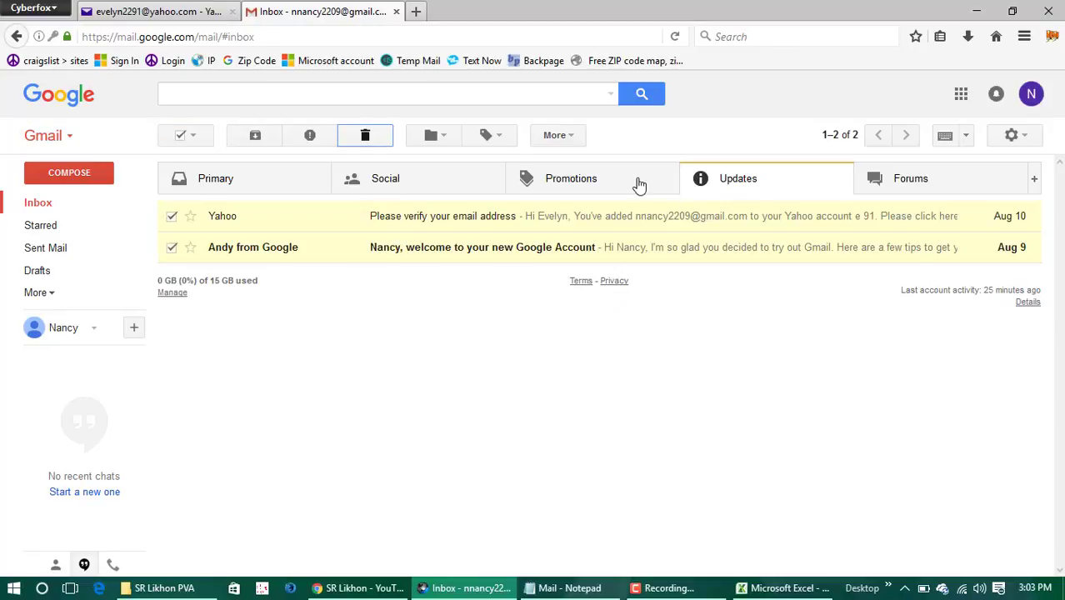
{"action": "left_click", "coordinate": [637, 184]}
{"action": "left_click", "coordinate": [237, 178]}
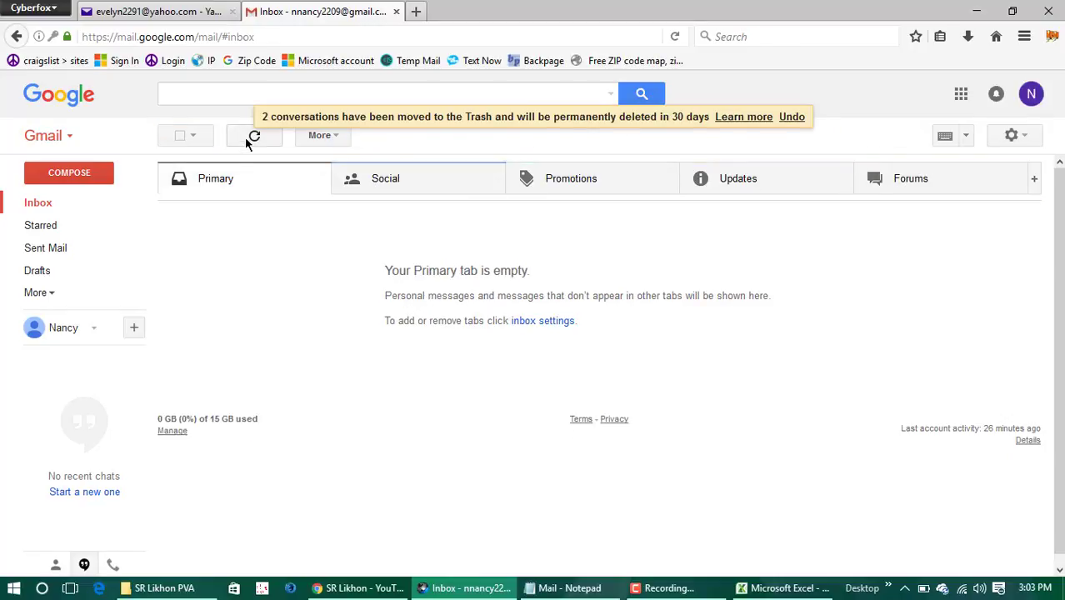
{"action": "left_click", "coordinate": [245, 136]}
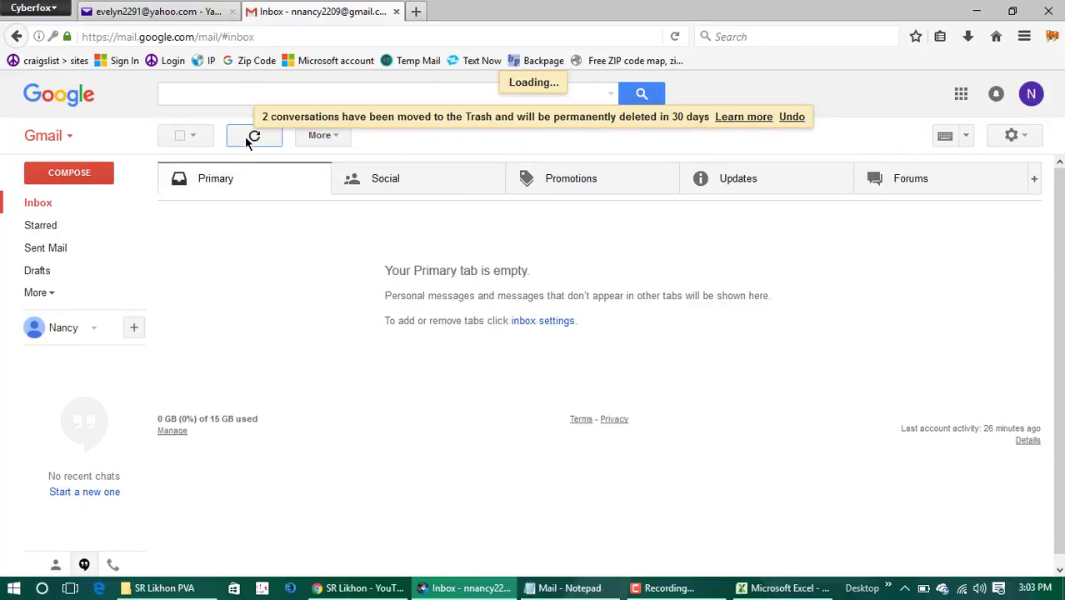
Step: Glance at Yahoo settings, then reload Gmail and recheck Social, Promotions and Updates
{"action": "left_click", "coordinate": [164, 11]}
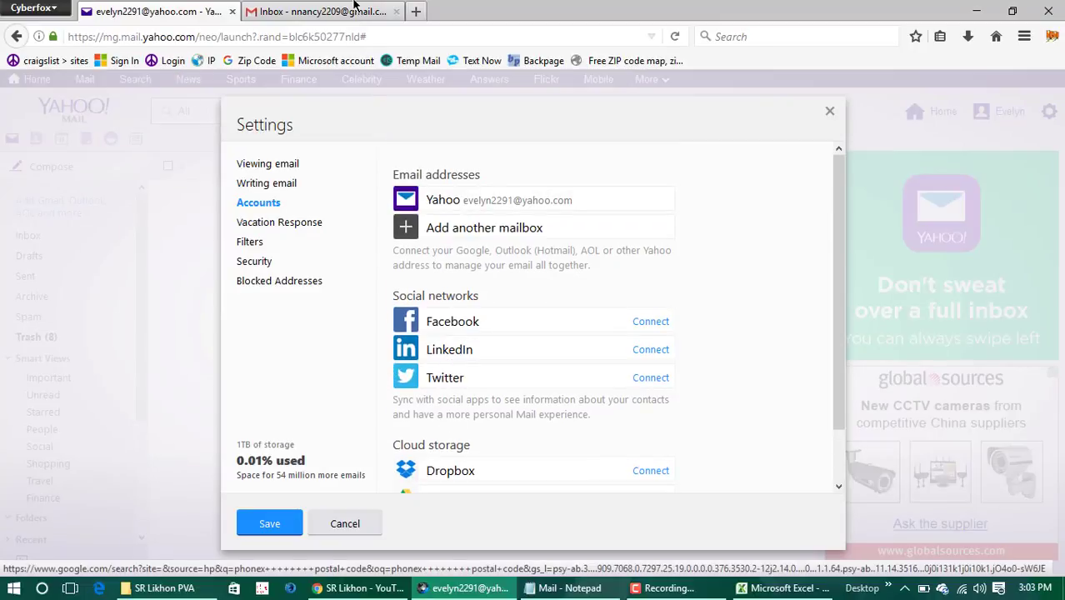
{"action": "left_click", "coordinate": [313, 11]}
{"action": "left_click", "coordinate": [254, 138]}
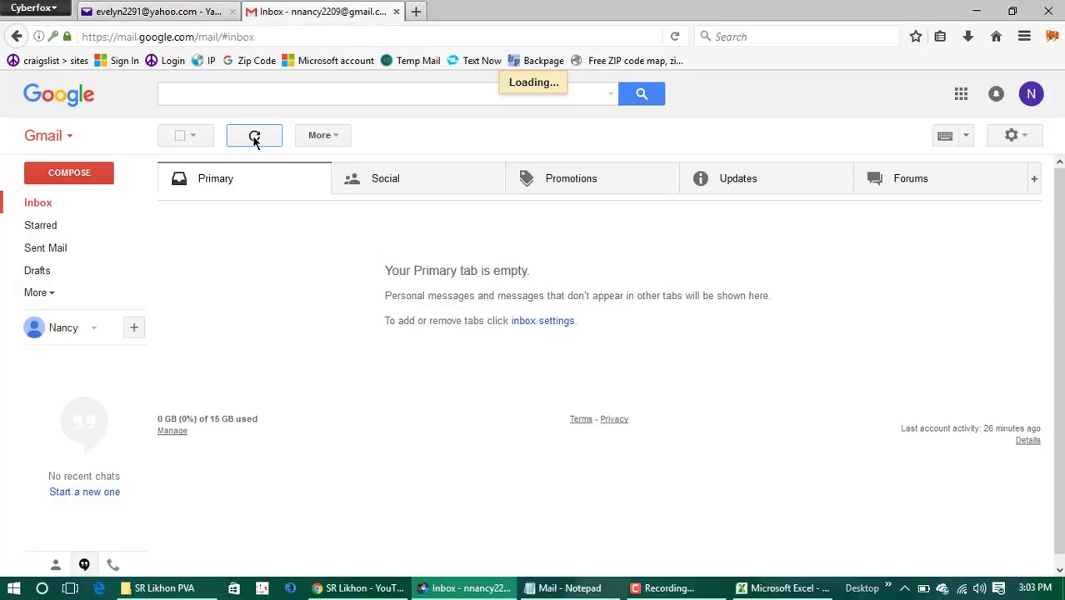
{"action": "left_click", "coordinate": [450, 179]}
{"action": "left_click", "coordinate": [641, 189]}
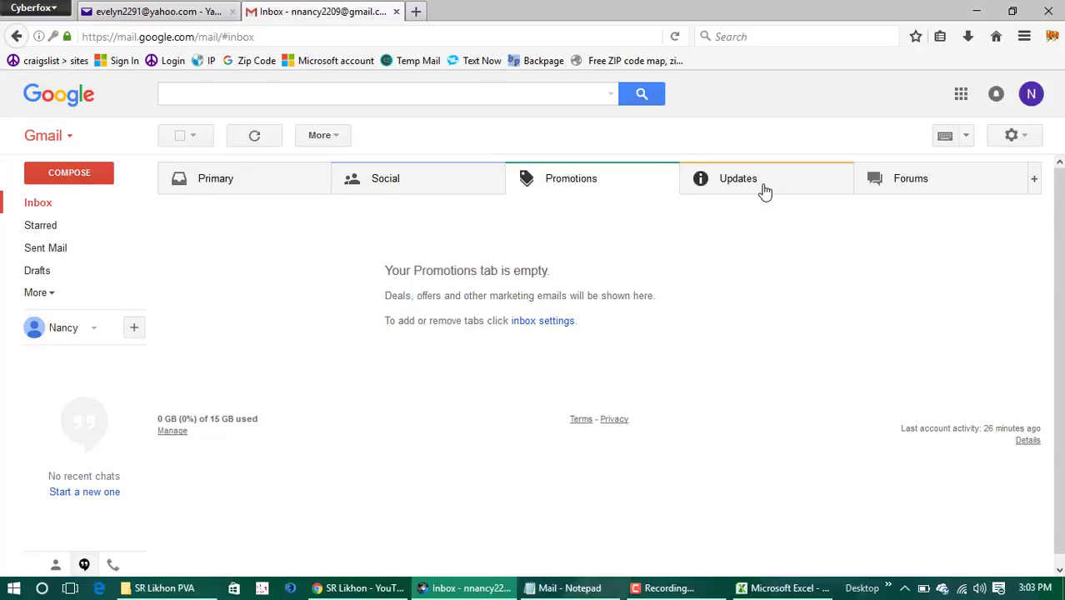
{"action": "left_click", "coordinate": [765, 191]}
{"action": "left_click", "coordinate": [575, 182]}
{"action": "left_click", "coordinate": [190, 178]}
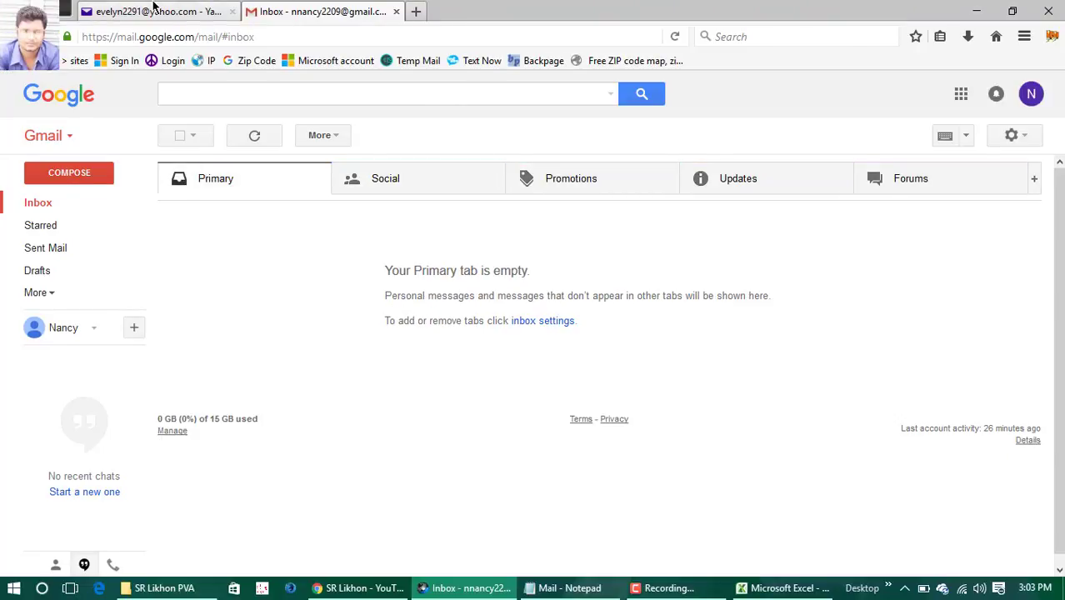
Step: Check the Yahoo settings page again, then reload Gmail and browse all categories and extra labels
{"action": "left_click", "coordinate": [153, 11]}
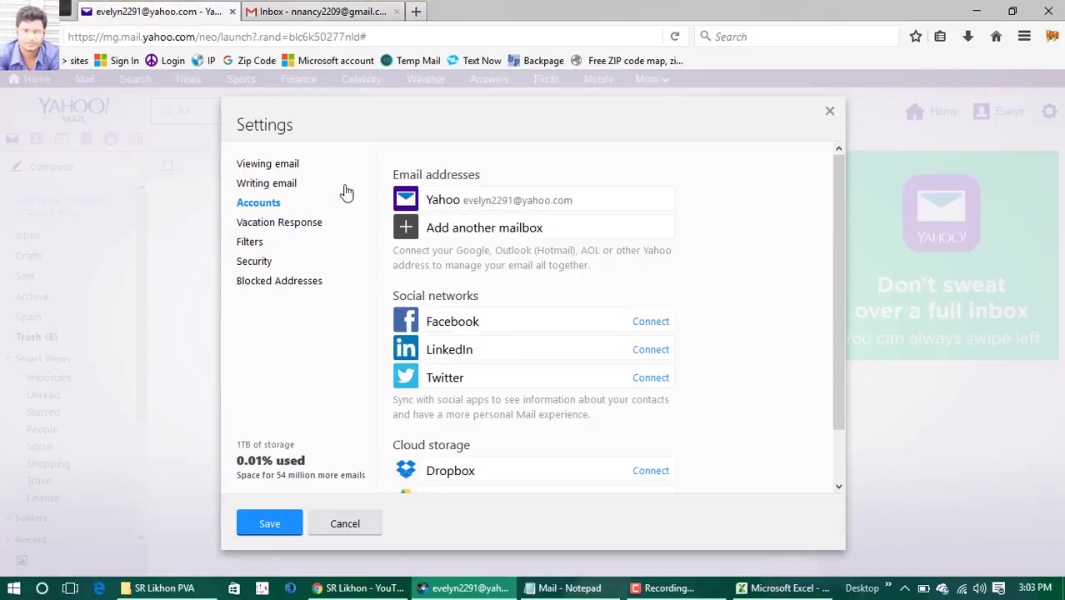
{"action": "scroll", "coordinate": [666, 395], "scroll_direction": "down", "scroll_amount": 2}
{"action": "scroll", "coordinate": [664, 392], "scroll_direction": "up", "scroll_amount": 2}
{"action": "left_click", "coordinate": [321, 11]}
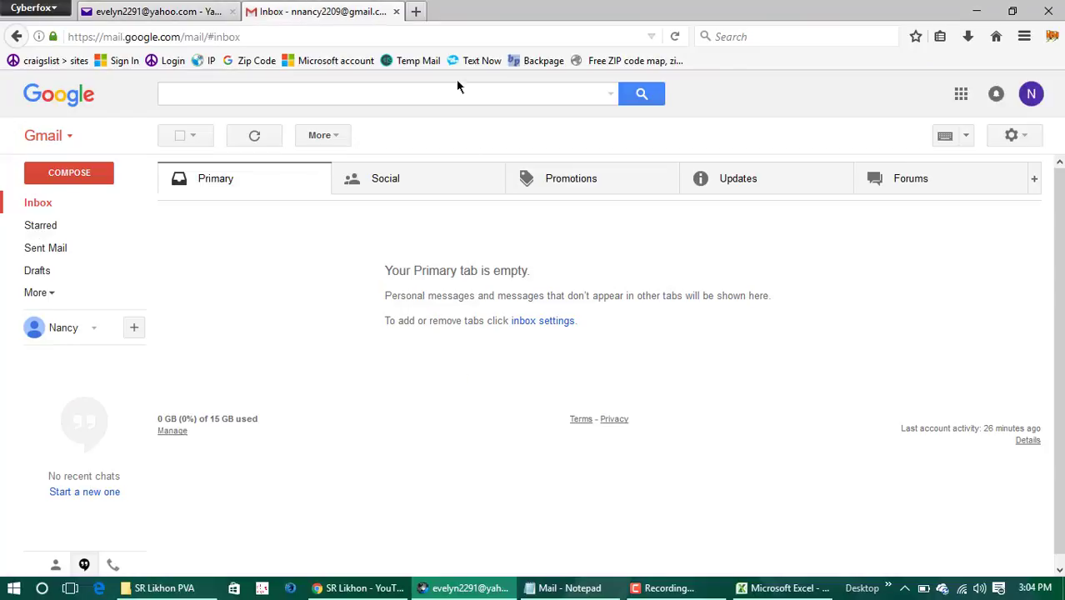
{"action": "left_click", "coordinate": [255, 136]}
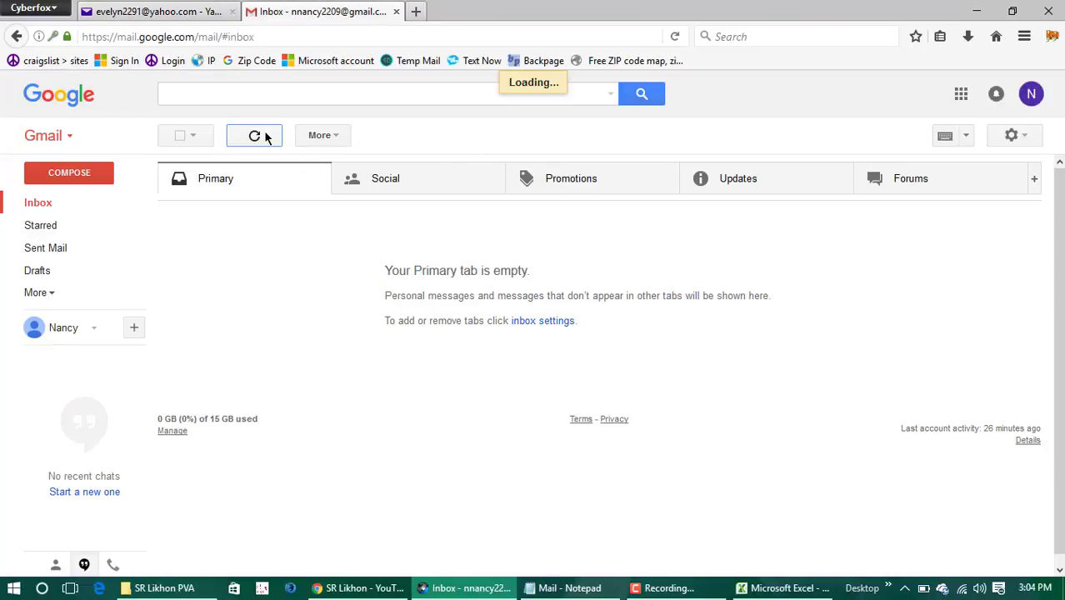
{"action": "left_click", "coordinate": [454, 174]}
{"action": "left_click", "coordinate": [685, 192]}
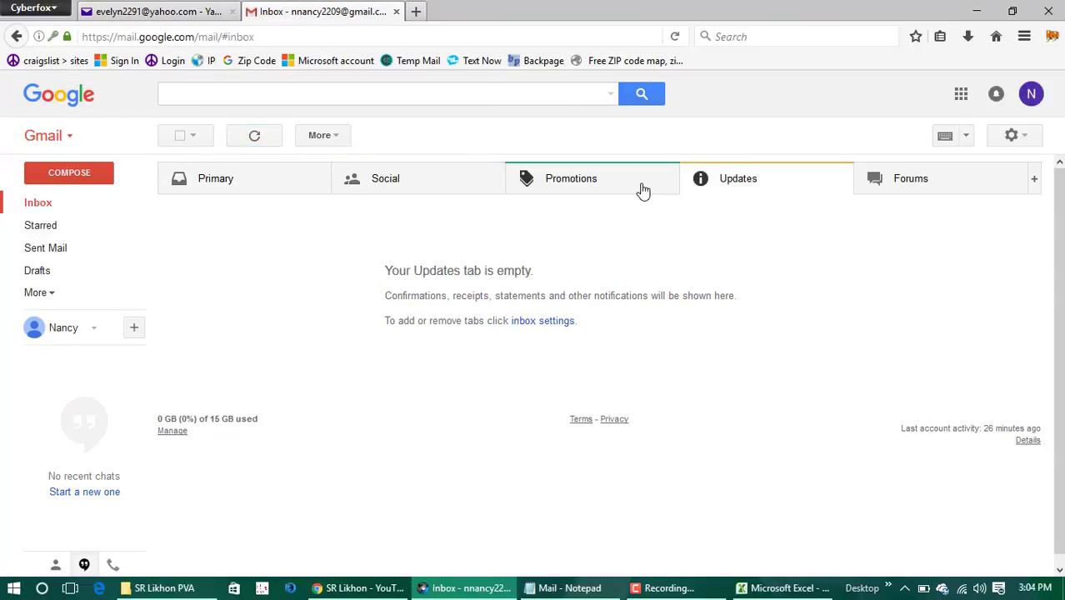
{"action": "left_click", "coordinate": [642, 190]}
{"action": "left_click", "coordinate": [916, 188]}
{"action": "left_click", "coordinate": [42, 295]}
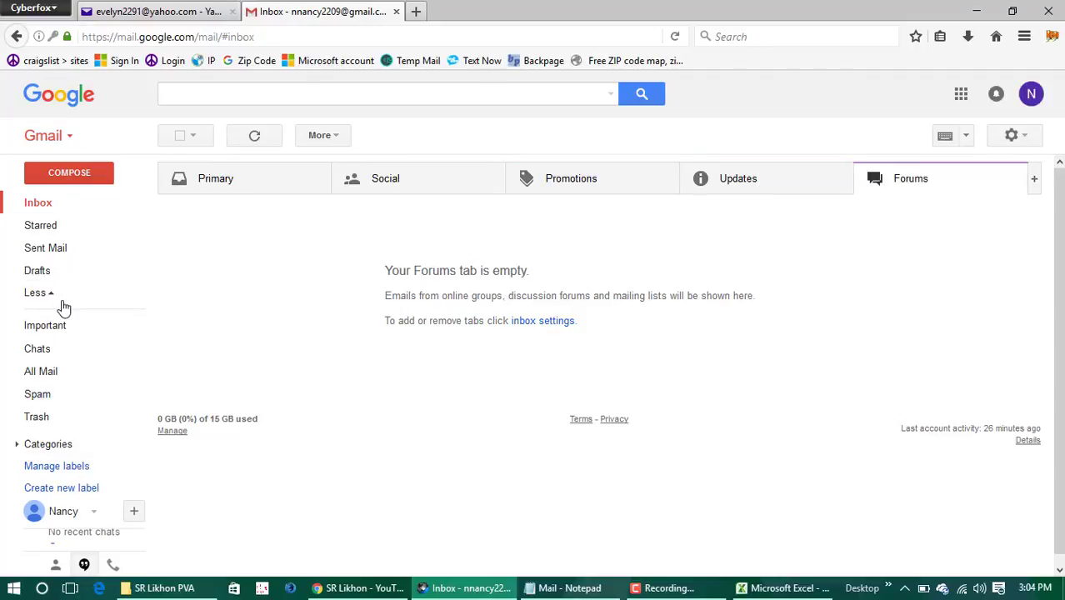
Step: Reload Gmail once more and cycle through the categories, ending on the empty Primary inbox
{"action": "left_click", "coordinate": [260, 140]}
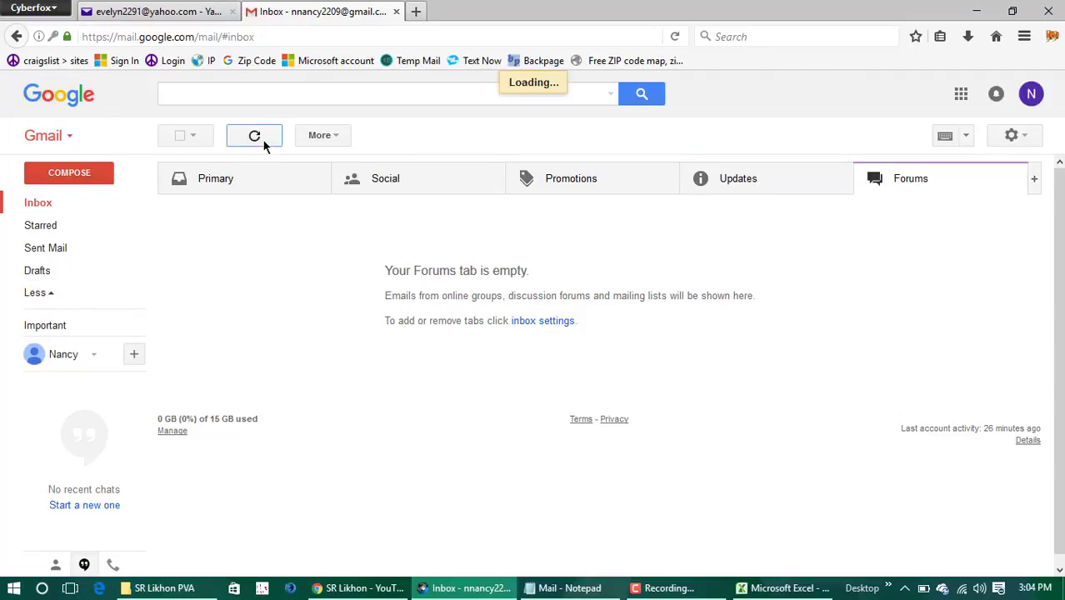
{"action": "left_click", "coordinate": [368, 184]}
{"action": "left_click", "coordinate": [264, 181]}
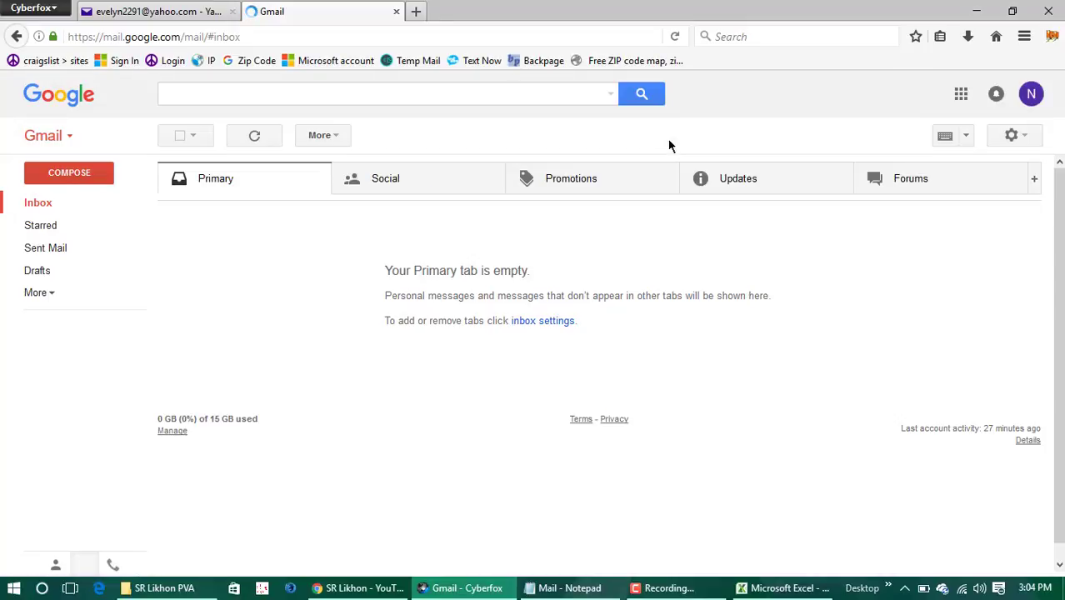
{"action": "left_click", "coordinate": [894, 190]}
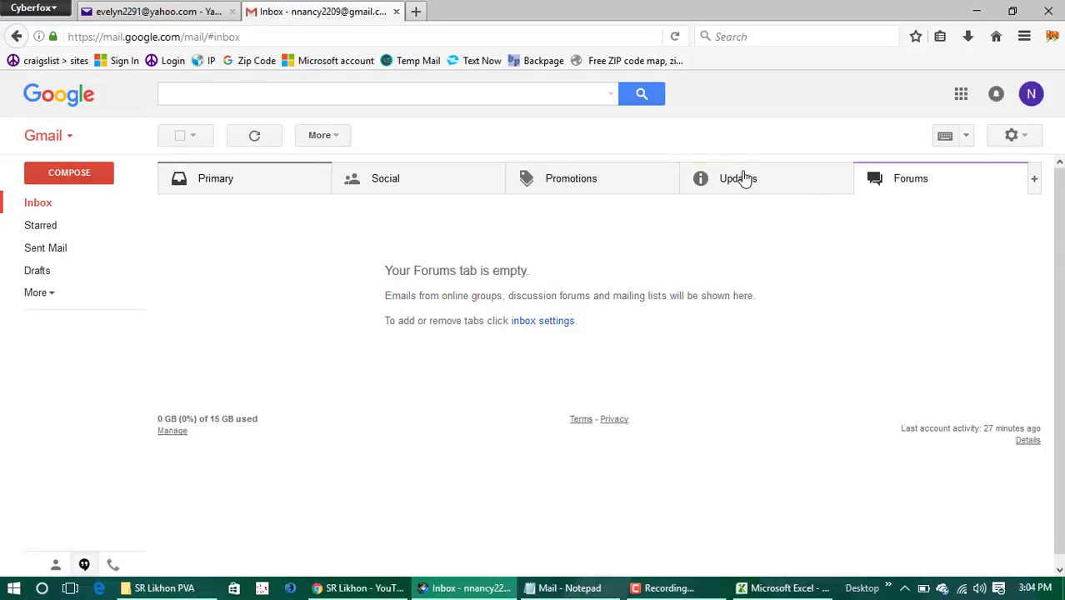
{"action": "left_click", "coordinate": [658, 178]}
{"action": "left_click", "coordinate": [475, 186]}
{"action": "left_click", "coordinate": [300, 185]}
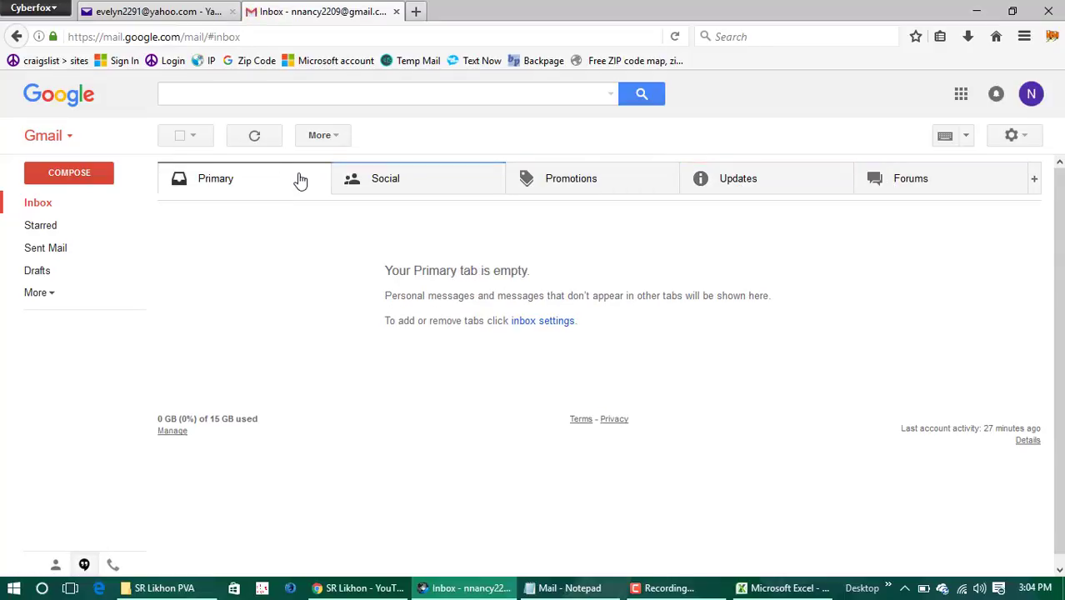
Step: Resend the forwarding verification from the Yahoo account's details, then return to the Gmail inbox
{"action": "left_click", "coordinate": [151, 10]}
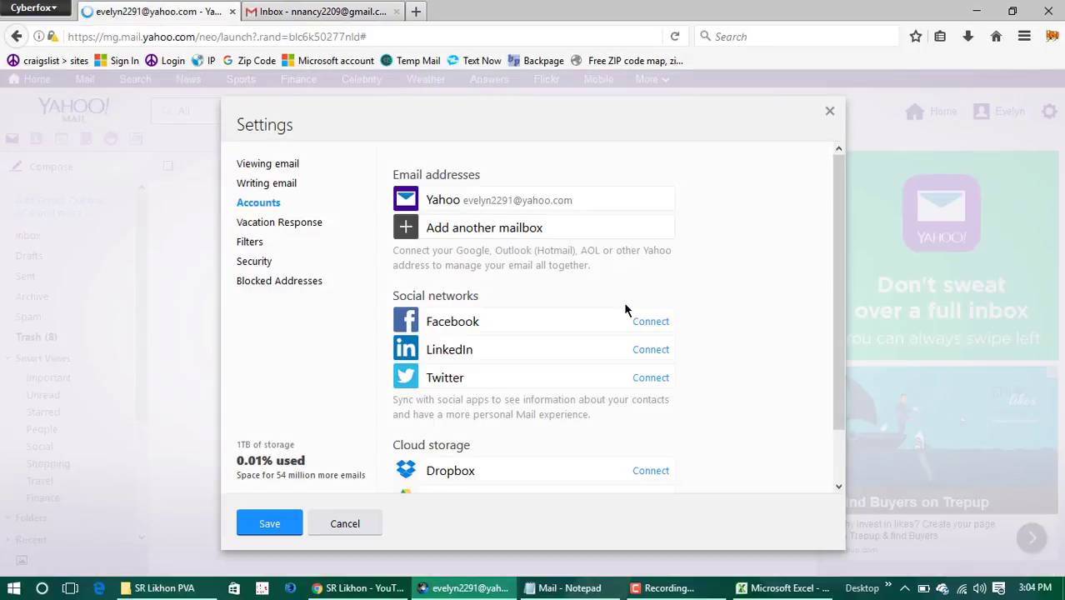
{"action": "scroll", "coordinate": [627, 300], "scroll_direction": "down", "scroll_amount": 1}
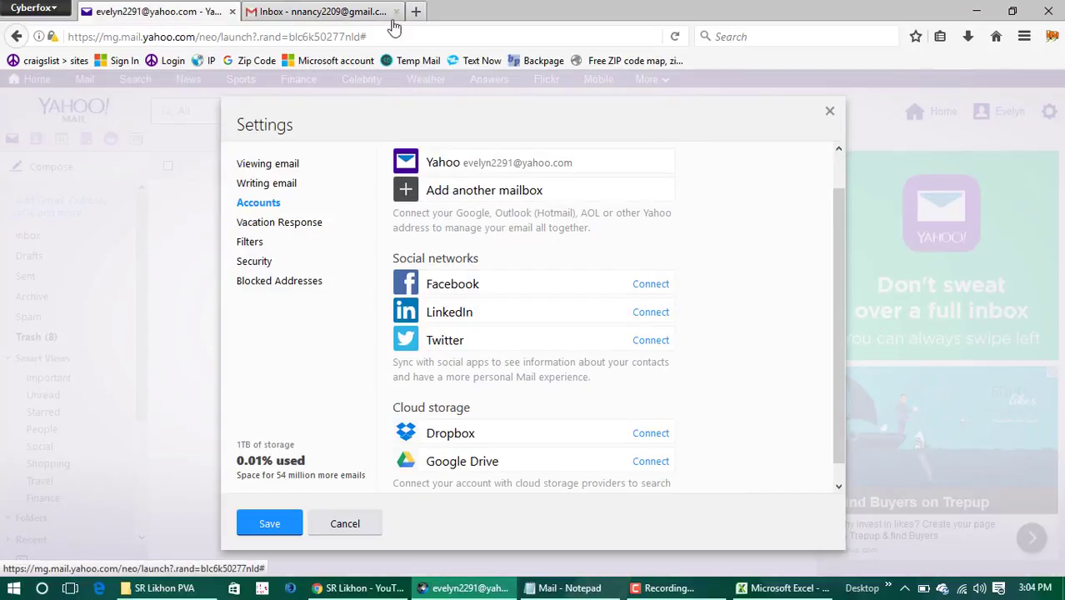
{"action": "left_click", "coordinate": [356, 10]}
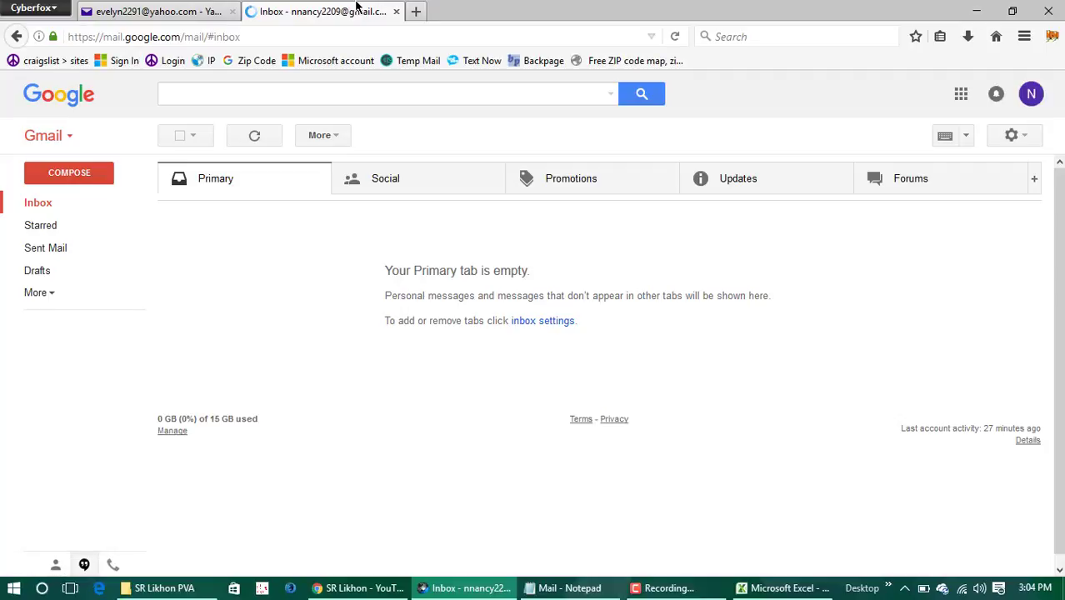
{"action": "left_click", "coordinate": [146, 7]}
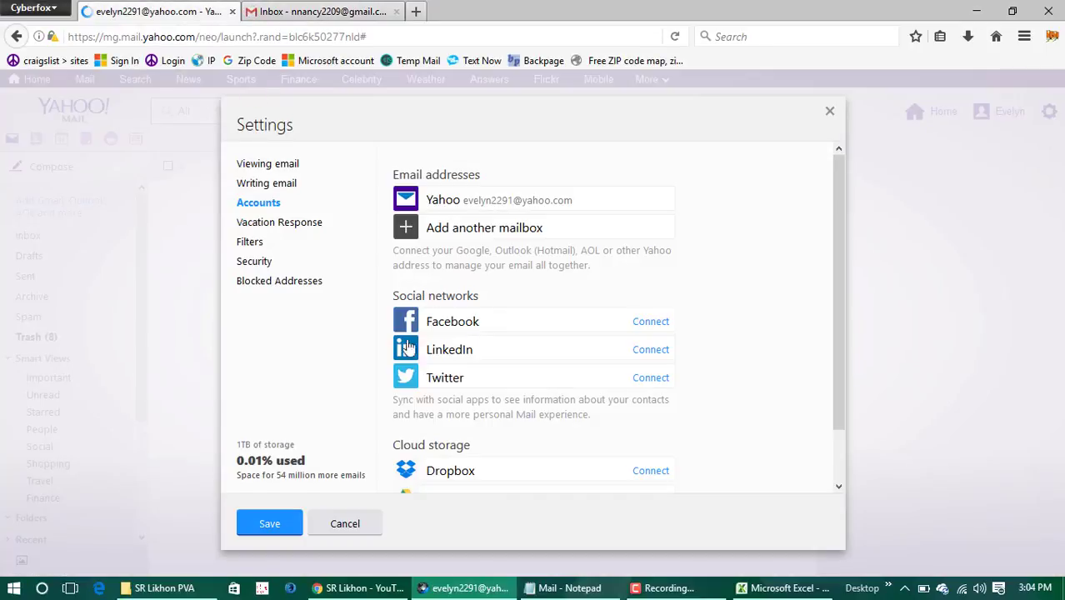
{"action": "left_click_drag", "start_coordinate": [836, 268], "coordinate": [828, 178]}
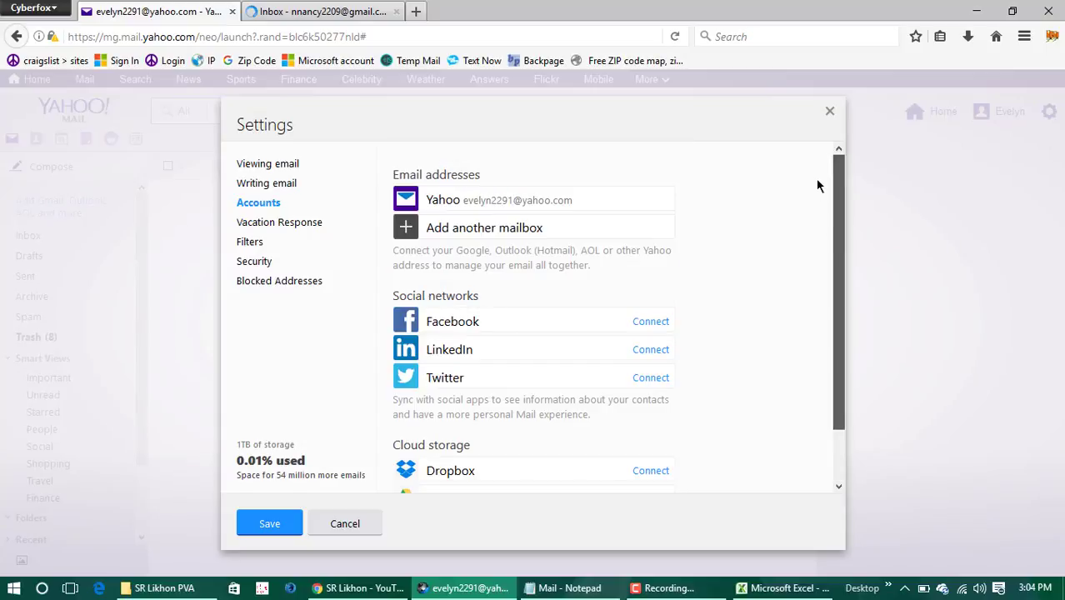
{"action": "left_click", "coordinate": [460, 206]}
{"action": "scroll", "coordinate": [694, 281], "scroll_direction": "down", "scroll_amount": 10}
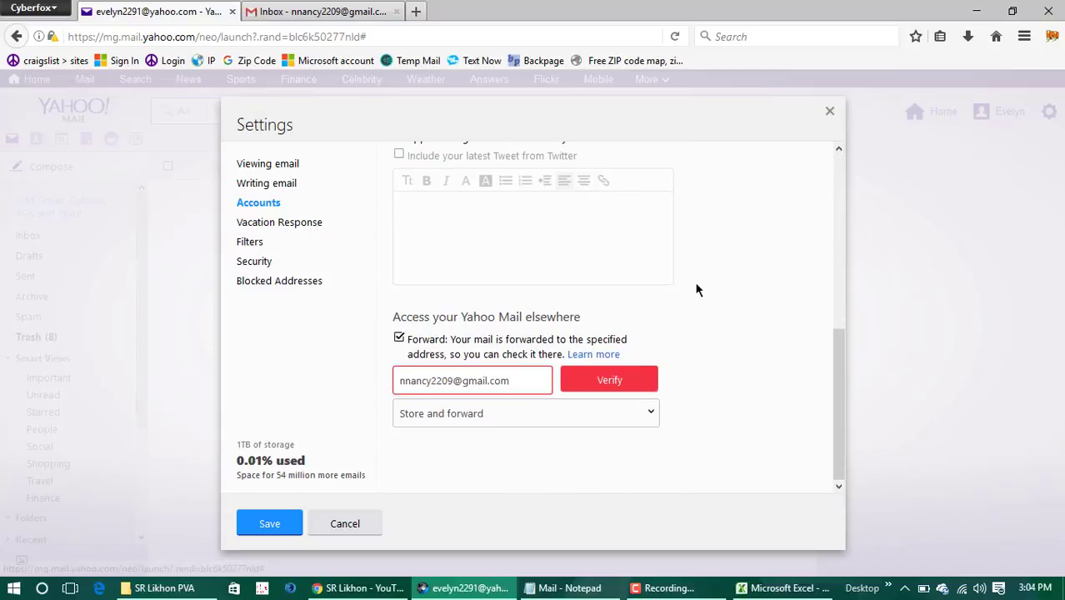
{"action": "left_click", "coordinate": [614, 385]}
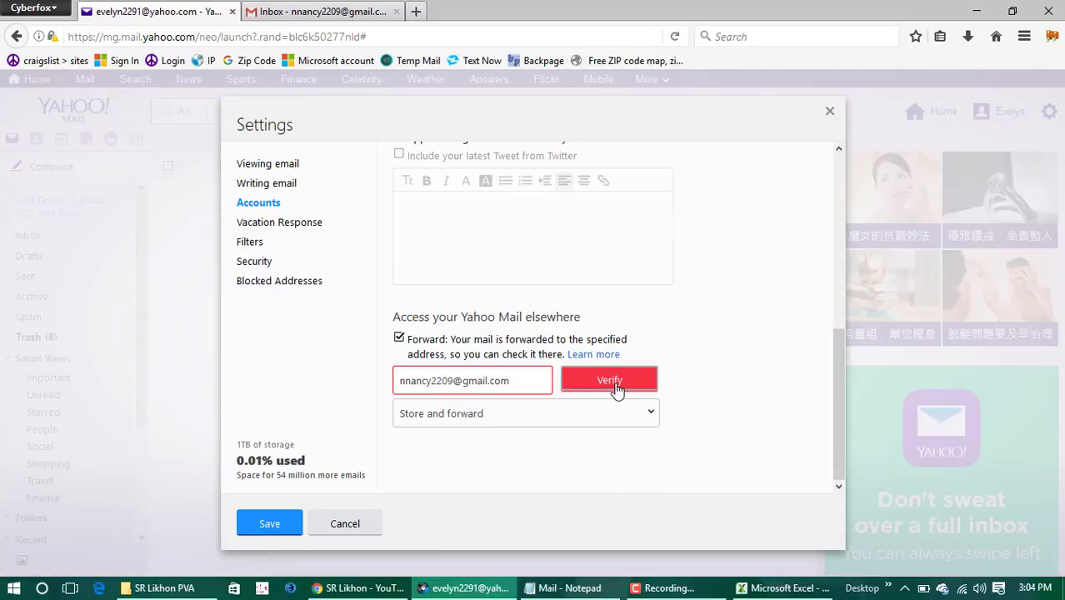
{"action": "left_click", "coordinate": [333, 12]}
Step: Reload Gmail and check Social, Promotions, Forums and Updates for the verification email
{"action": "left_click", "coordinate": [259, 146]}
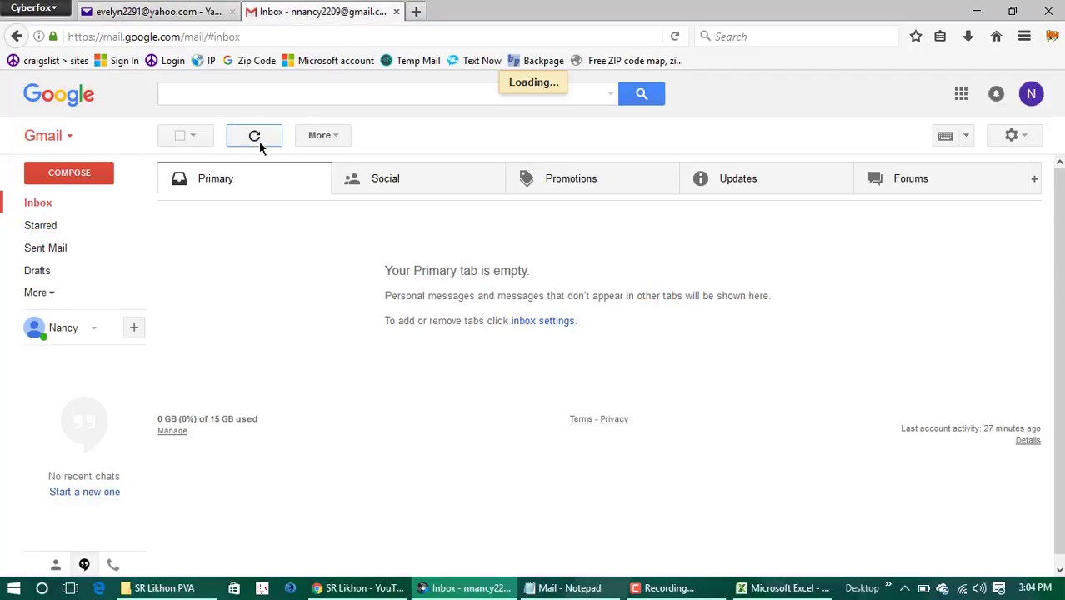
{"action": "left_click", "coordinate": [440, 178]}
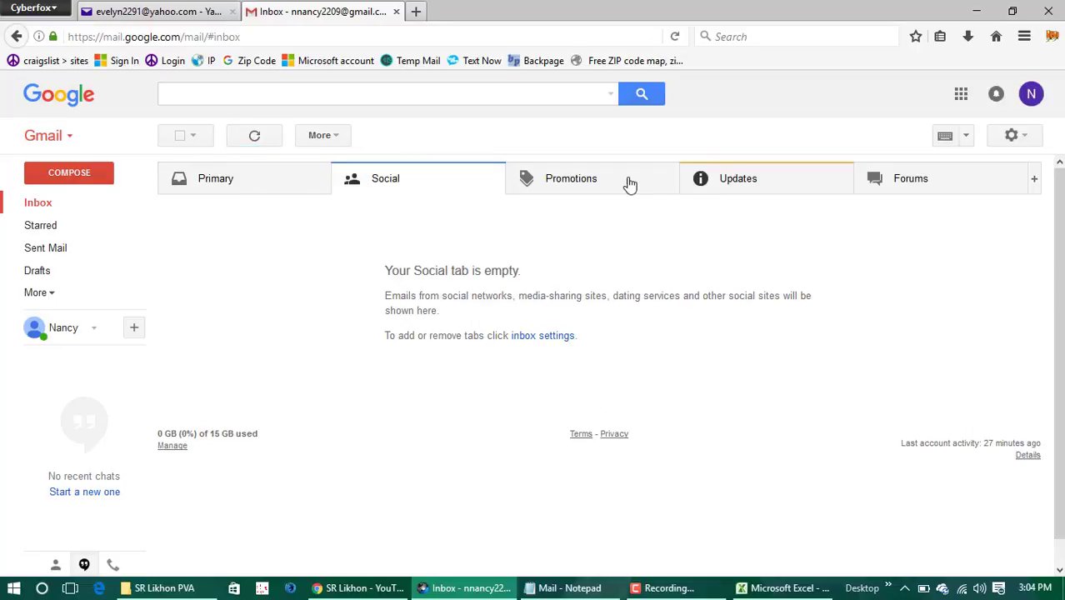
{"action": "left_click", "coordinate": [630, 182]}
{"action": "left_click", "coordinate": [875, 179]}
{"action": "left_click", "coordinate": [696, 175]}
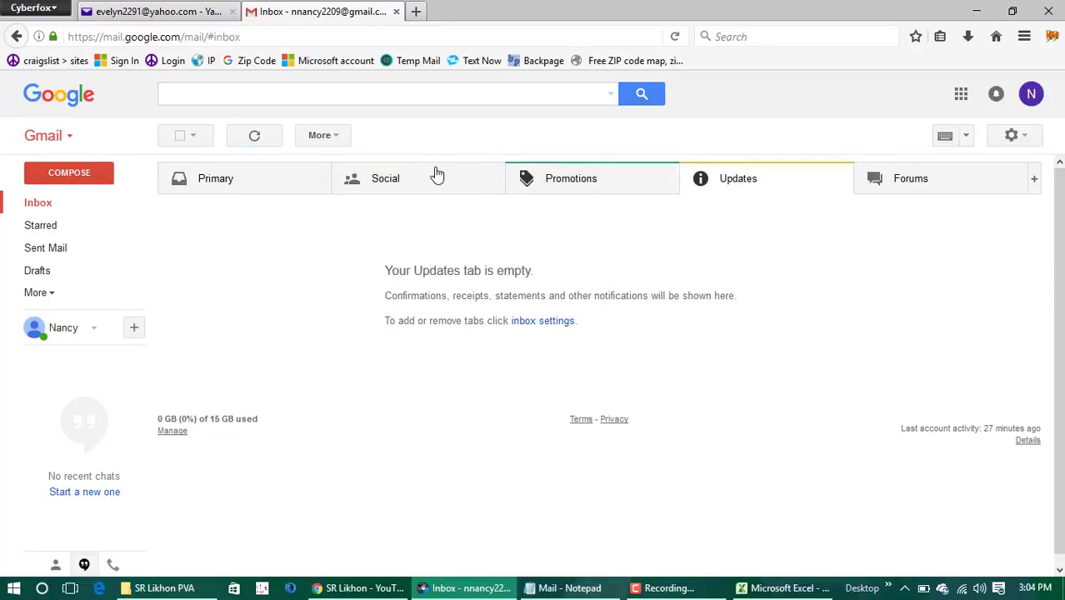
{"action": "left_click", "coordinate": [435, 175]}
{"action": "left_click", "coordinate": [265, 177]}
{"action": "left_click", "coordinate": [265, 138]}
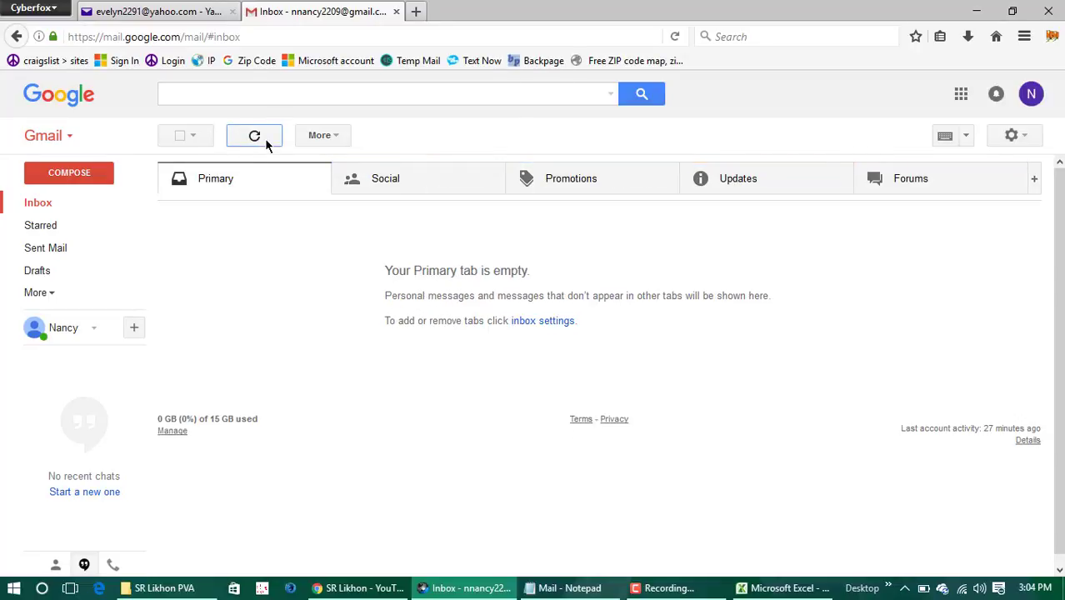
{"action": "left_click", "coordinate": [254, 135]}
{"action": "left_click", "coordinate": [254, 136]}
Step: Recheck every inbox category and reload the Primary inbox four more times
{"action": "left_click", "coordinate": [437, 175]}
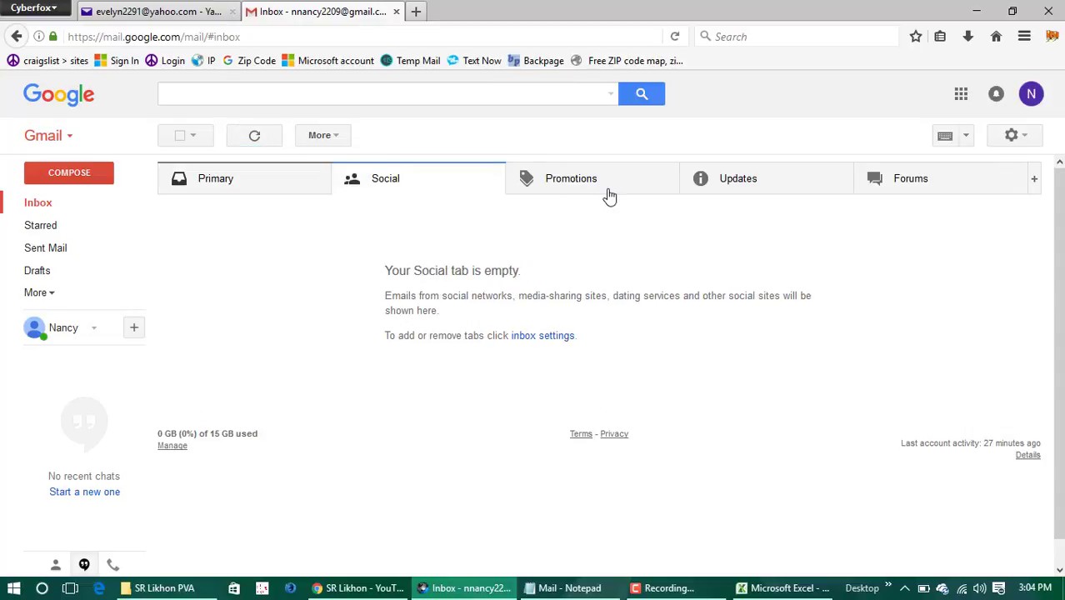
{"action": "left_click", "coordinate": [608, 191]}
{"action": "left_click", "coordinate": [877, 193]}
{"action": "left_click", "coordinate": [760, 186]}
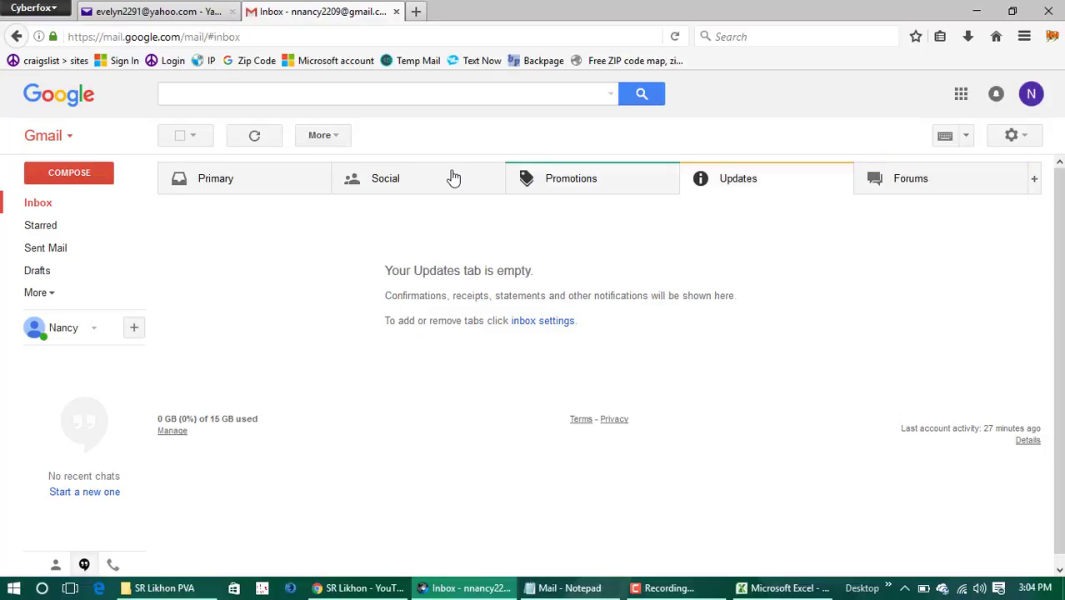
{"action": "left_click", "coordinate": [452, 176]}
{"action": "left_click", "coordinate": [295, 183]}
{"action": "left_click", "coordinate": [277, 143]}
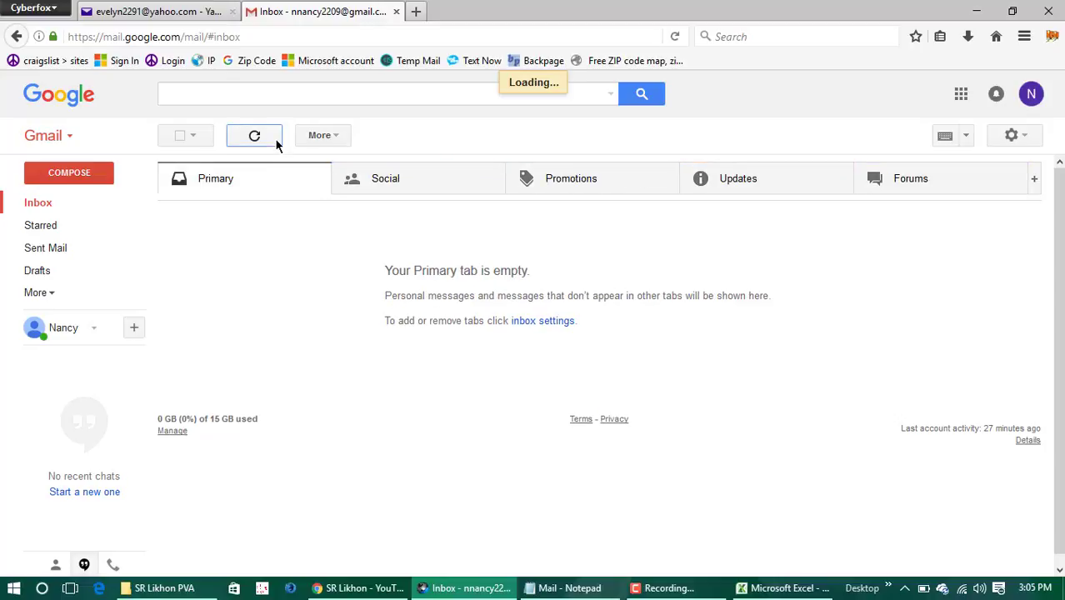
{"action": "left_click", "coordinate": [276, 143]}
{"action": "left_click", "coordinate": [276, 144]}
{"action": "left_click", "coordinate": [277, 144]}
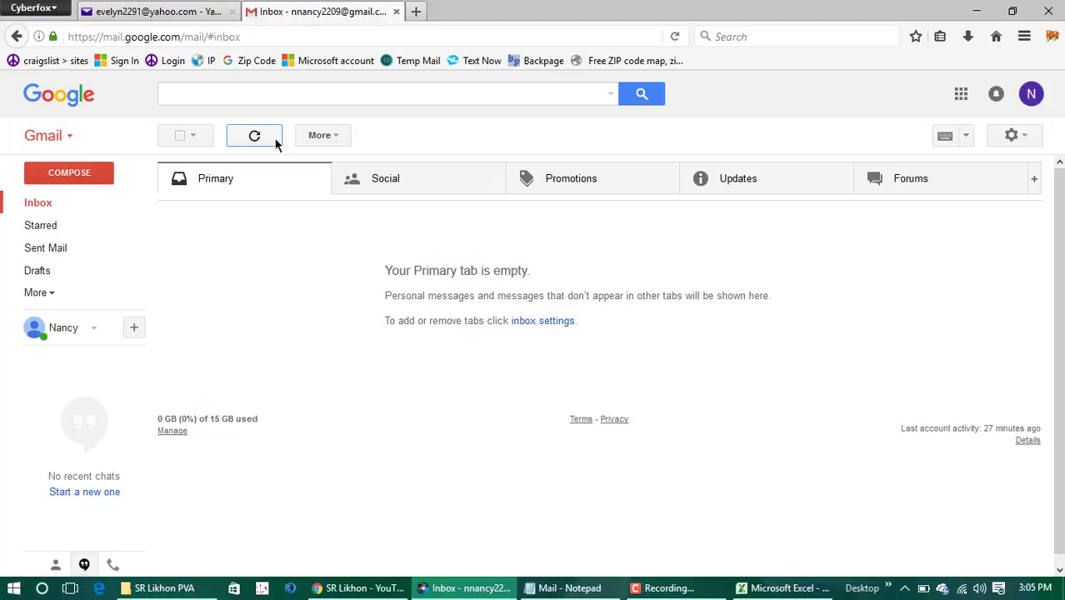
Step: Glance at Yahoo's settings, then reload Gmail and open the empty Updates category
{"action": "left_click", "coordinate": [159, 11]}
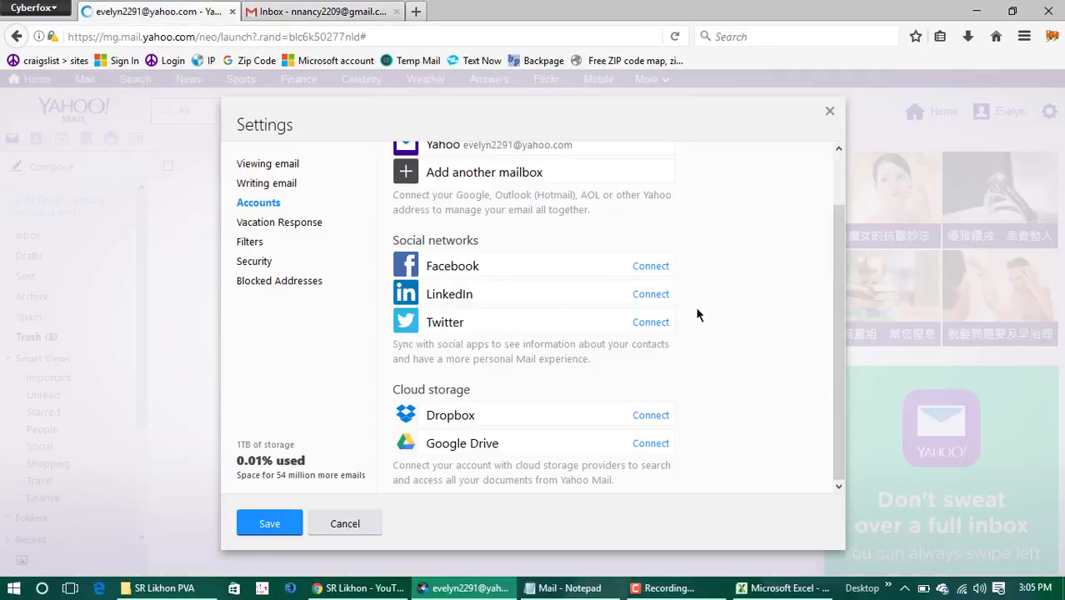
{"action": "scroll", "coordinate": [694, 306], "scroll_direction": "up", "scroll_amount": 2}
{"action": "scroll", "coordinate": [712, 332], "scroll_direction": "down", "scroll_amount": 1}
{"action": "left_click", "coordinate": [271, 8]}
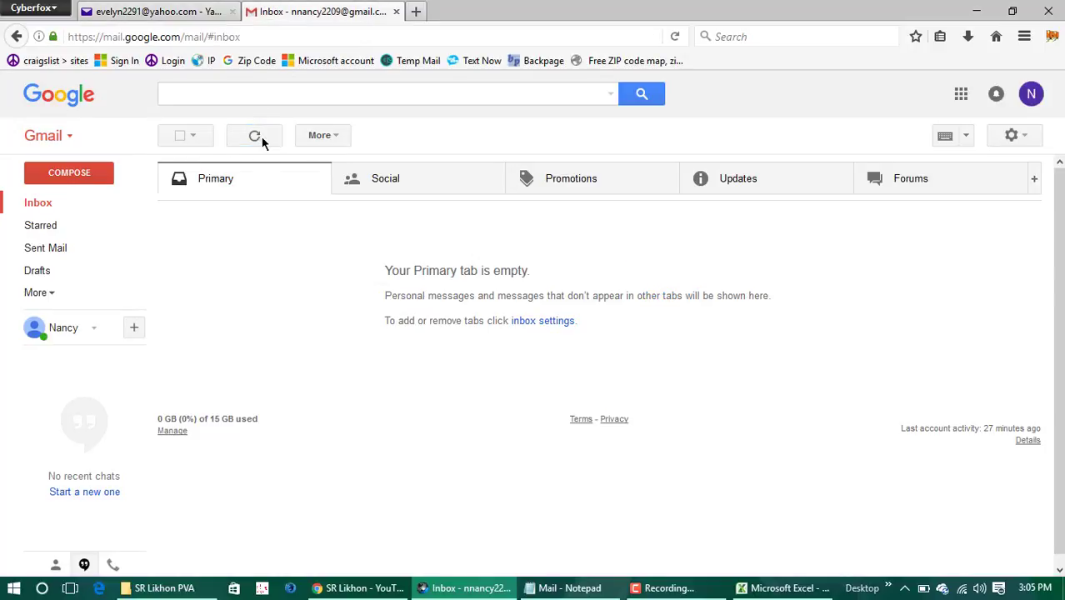
{"action": "left_click", "coordinate": [255, 137]}
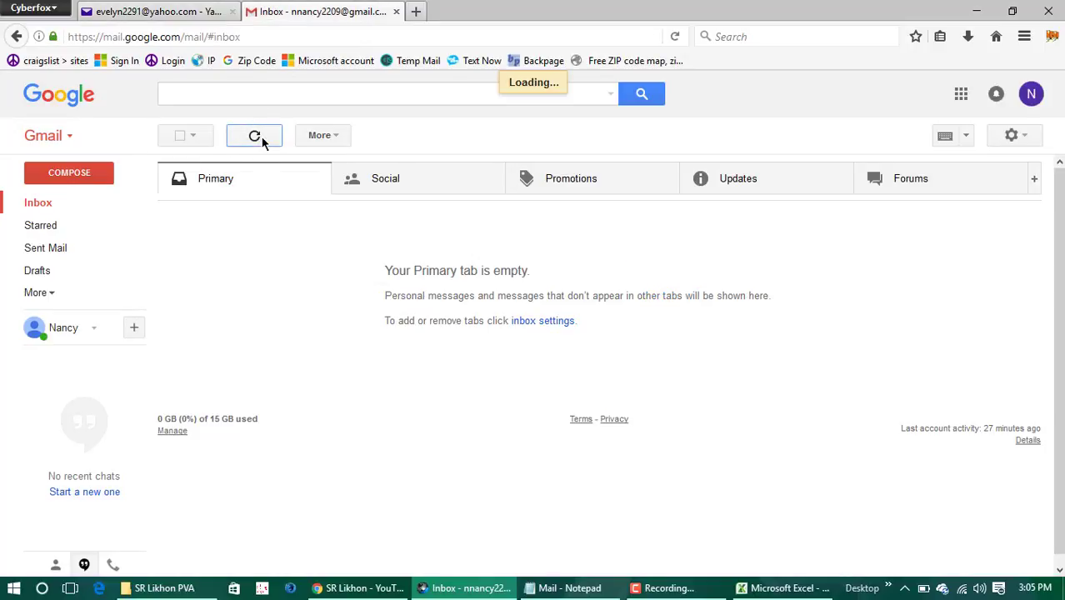
{"action": "left_click", "coordinate": [777, 192]}
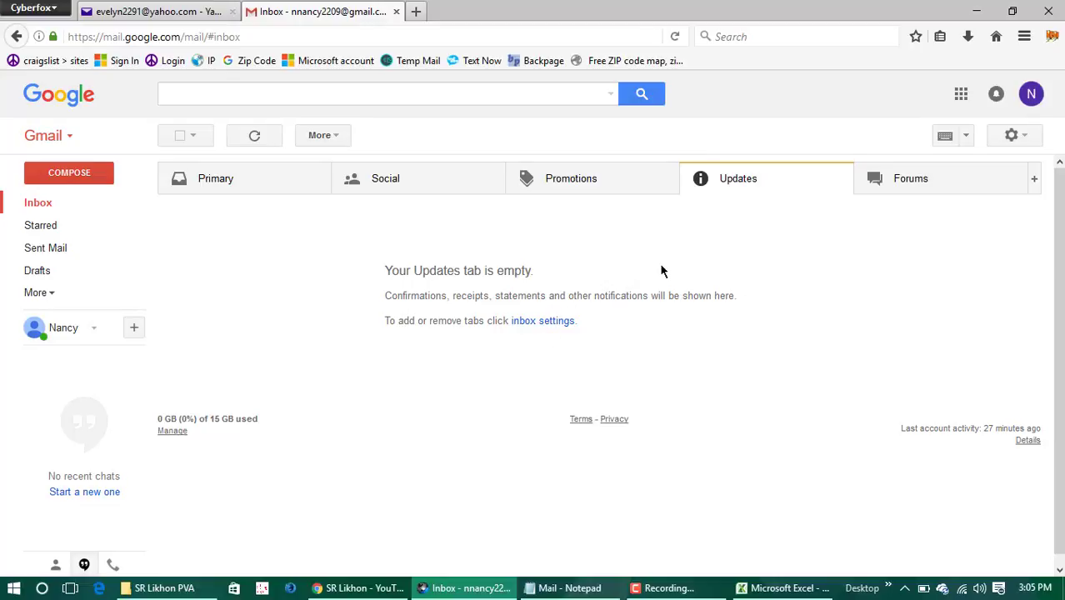
Step: Press Verify again in the Yahoo account's Forward section, then reload the Gmail inbox
{"action": "left_click", "coordinate": [198, 8]}
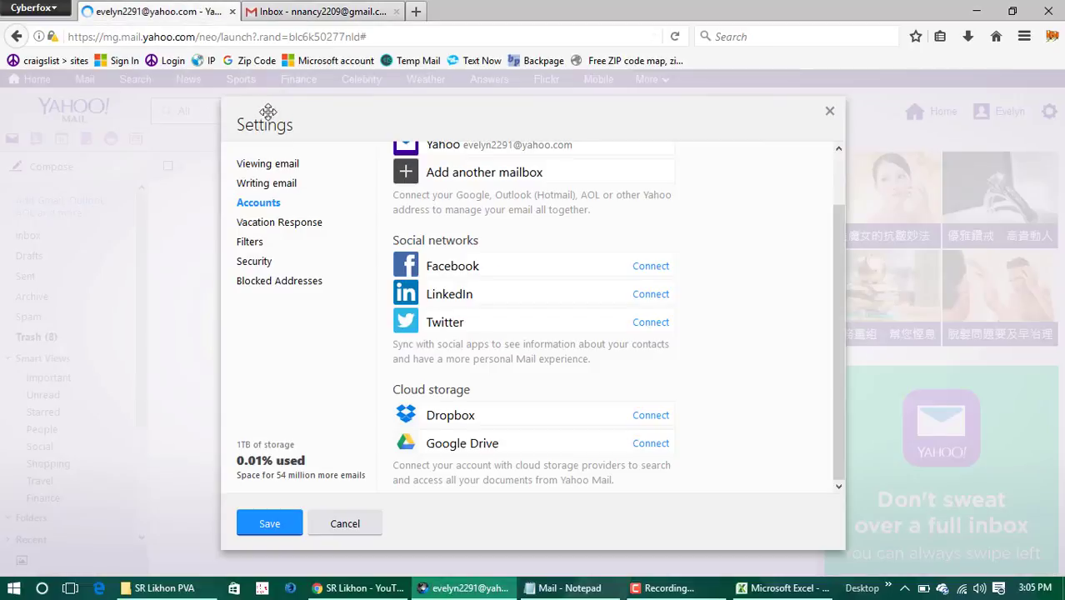
{"action": "scroll", "coordinate": [550, 267], "scroll_direction": "up", "scroll_amount": 1}
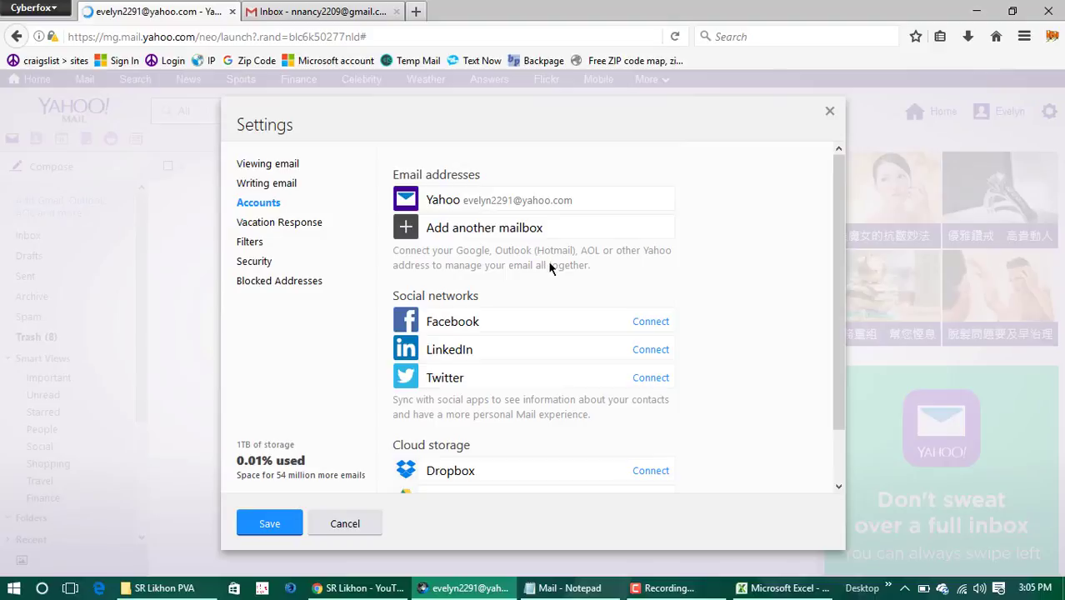
{"action": "left_click", "coordinate": [530, 200]}
{"action": "scroll", "coordinate": [566, 356], "scroll_direction": "down", "scroll_amount": 4}
{"action": "scroll", "coordinate": [527, 361], "scroll_direction": "up", "scroll_amount": 1}
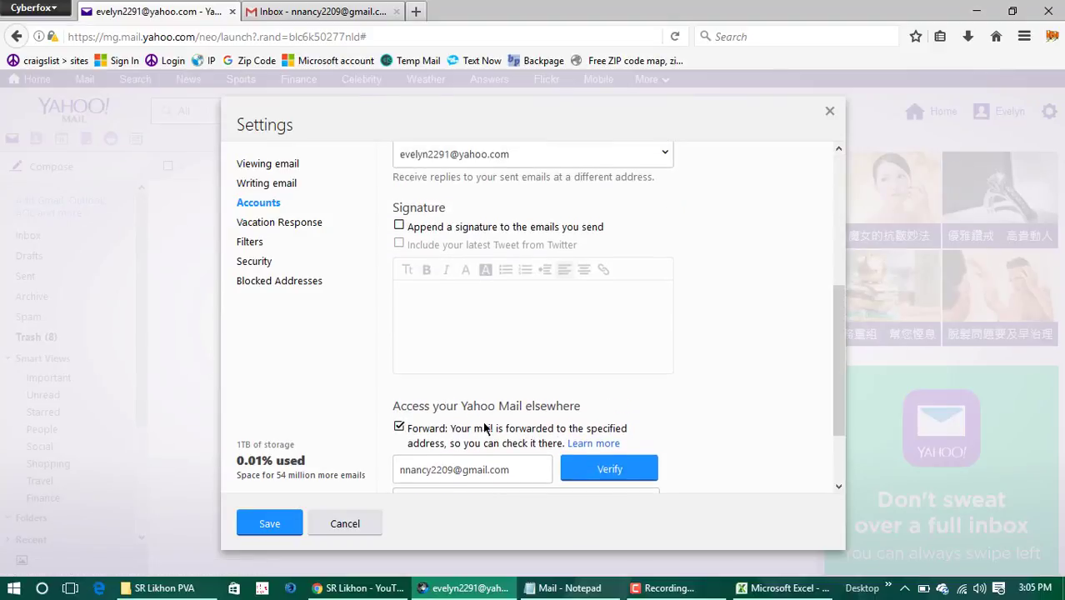
{"action": "scroll", "coordinate": [500, 421], "scroll_direction": "down", "scroll_amount": 1}
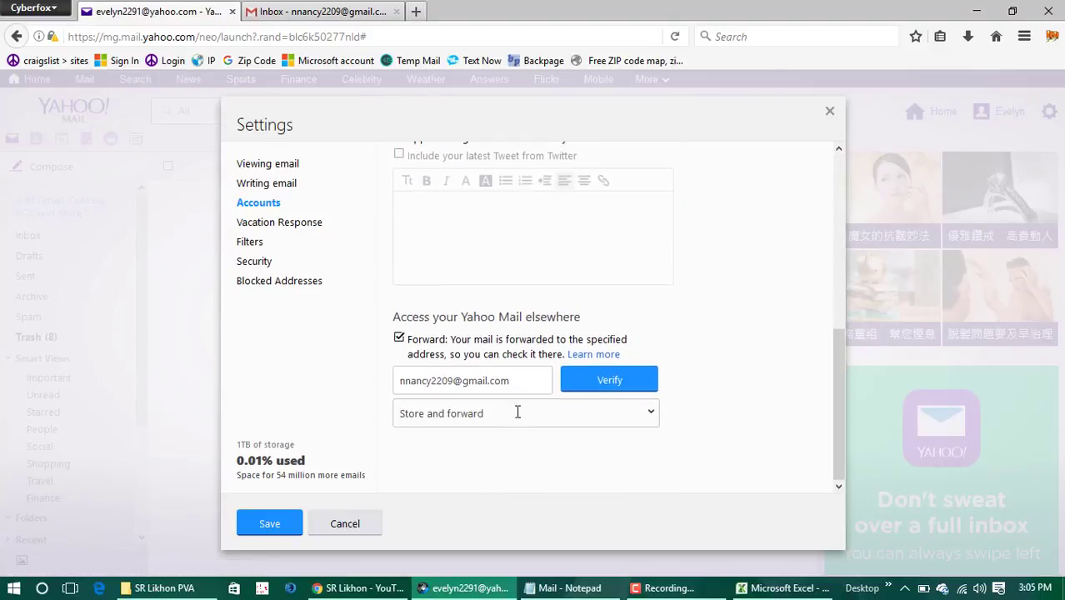
{"action": "left_click", "coordinate": [609, 384]}
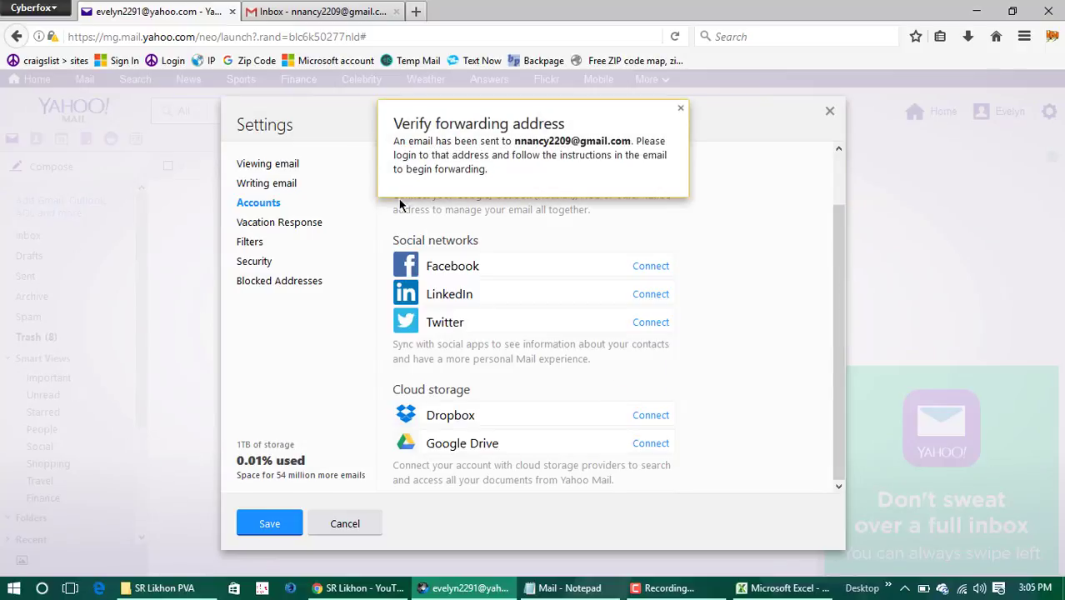
{"action": "left_click", "coordinate": [310, 13]}
{"action": "left_click", "coordinate": [258, 136]}
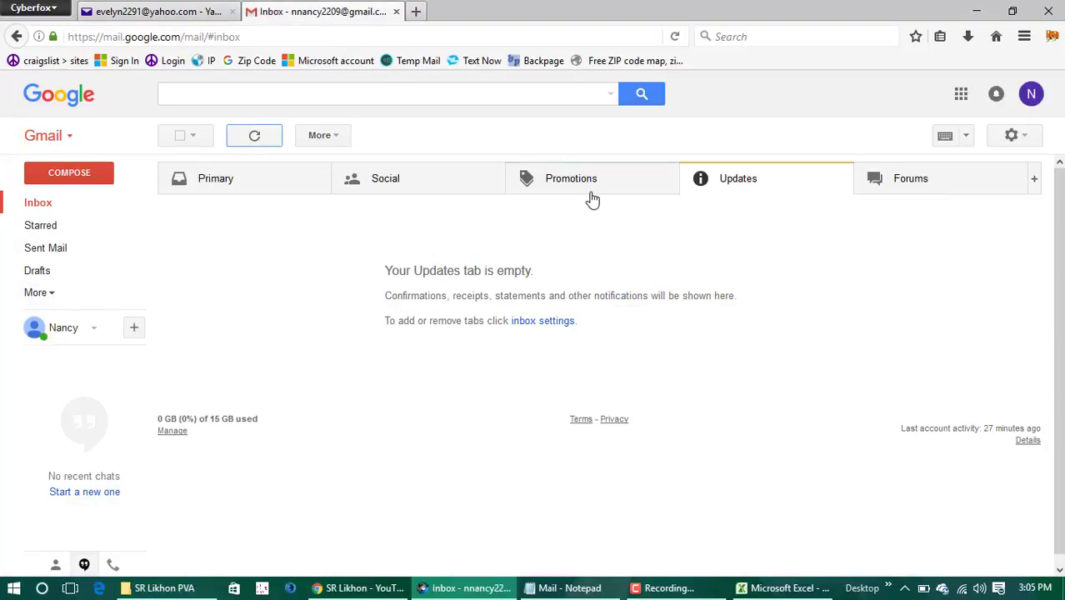
Step: Check Promotions and Social, reload the Primary inbox twice, and expand the extra labels
{"action": "left_click", "coordinate": [583, 185]}
{"action": "left_click", "coordinate": [352, 180]}
{"action": "left_click", "coordinate": [249, 176]}
{"action": "left_click", "coordinate": [254, 136]}
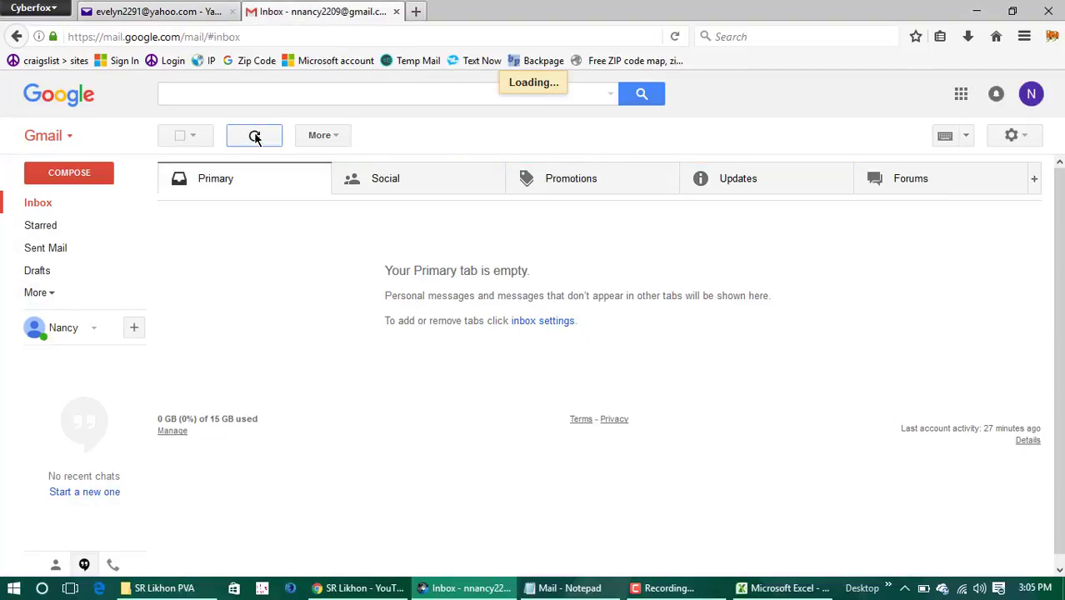
{"action": "left_click", "coordinate": [254, 137]}
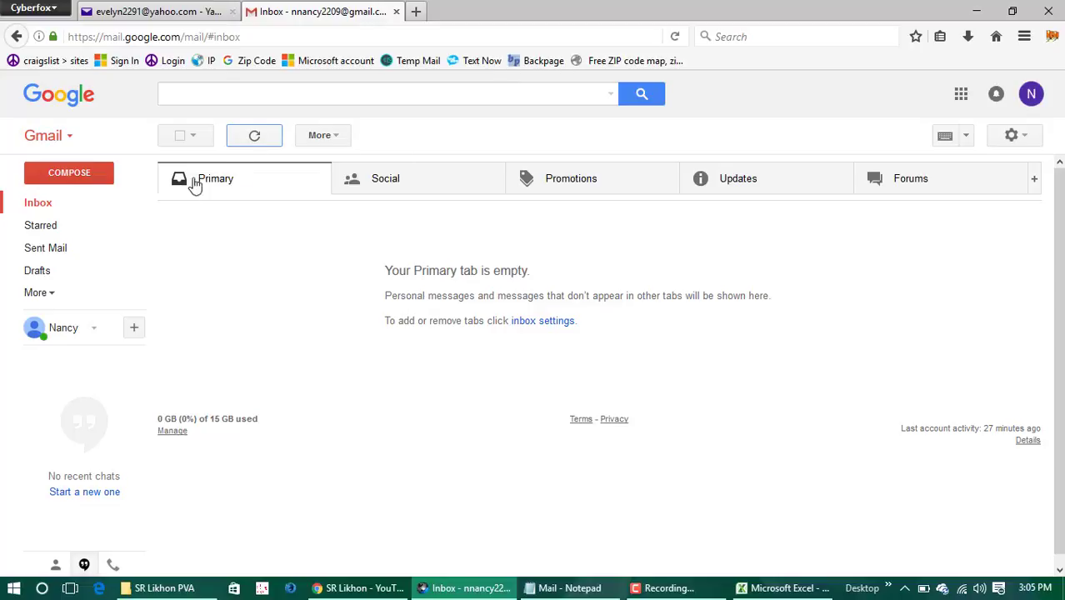
{"action": "left_click", "coordinate": [54, 291]}
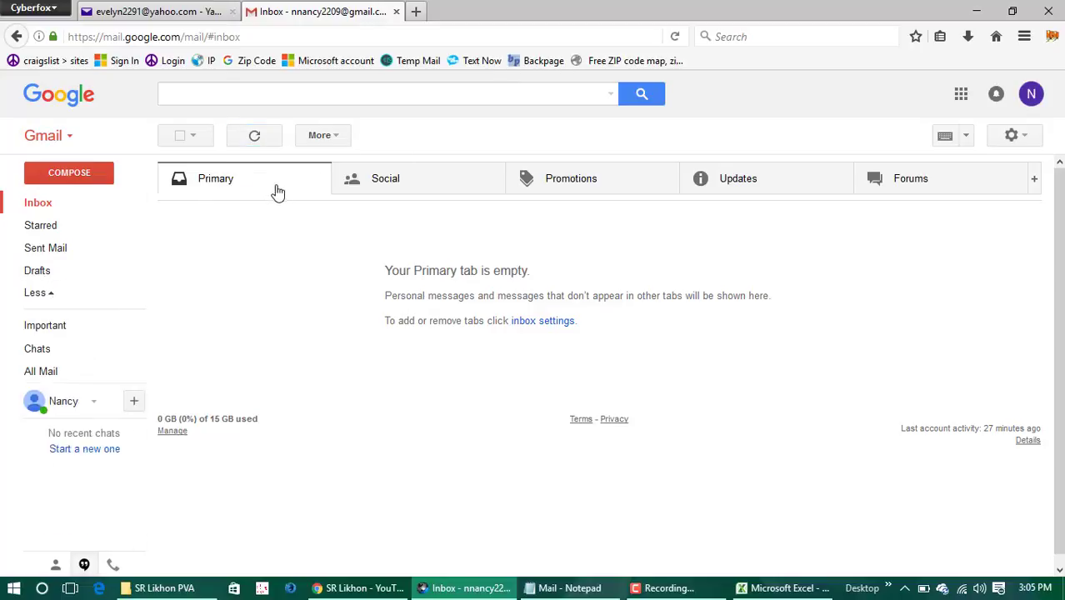
Step: Reload Gmail, step through Social, Promotions, Updates and Forums, then return to Yahoo settings
{"action": "left_click", "coordinate": [276, 136]}
{"action": "left_click", "coordinate": [479, 187]}
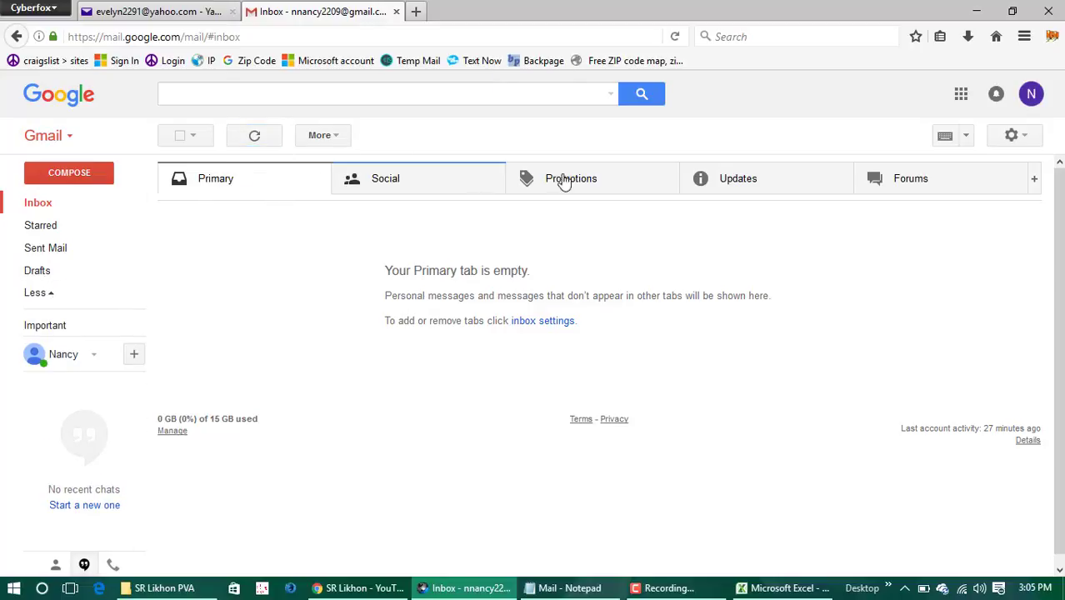
{"action": "left_click", "coordinate": [564, 182]}
{"action": "left_click", "coordinate": [787, 190]}
{"action": "left_click", "coordinate": [875, 177]}
{"action": "left_click", "coordinate": [780, 176]}
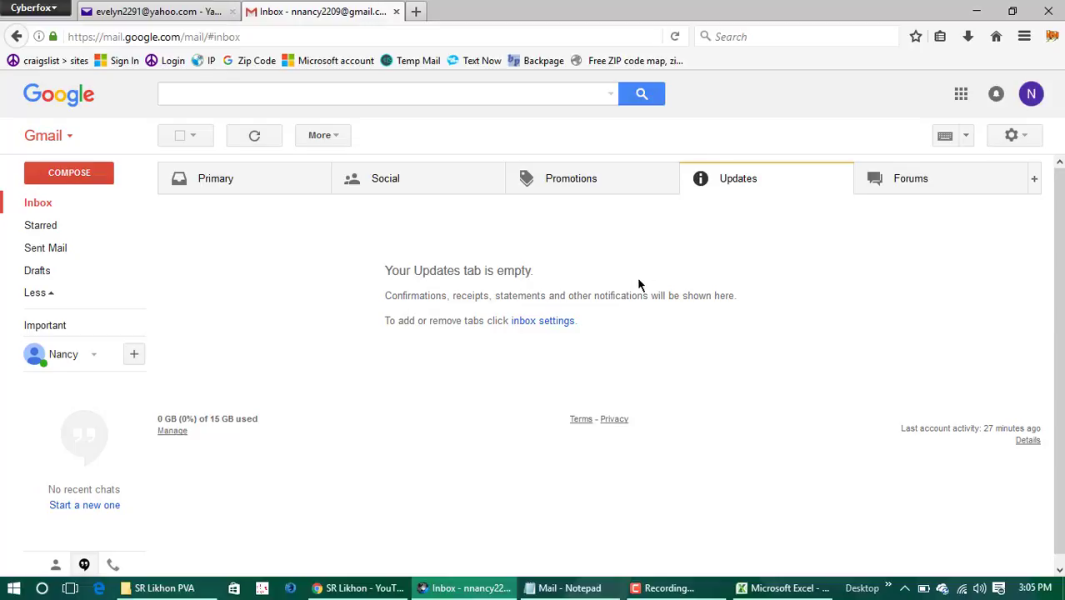
{"action": "left_click_drag", "start_coordinate": [481, 293], "coordinate": [621, 293]}
{"action": "left_click", "coordinate": [150, 12]}
Step: Save the Yahoo account settings and refresh the Gmail inbox for new mail
{"action": "left_click", "coordinate": [295, 521]}
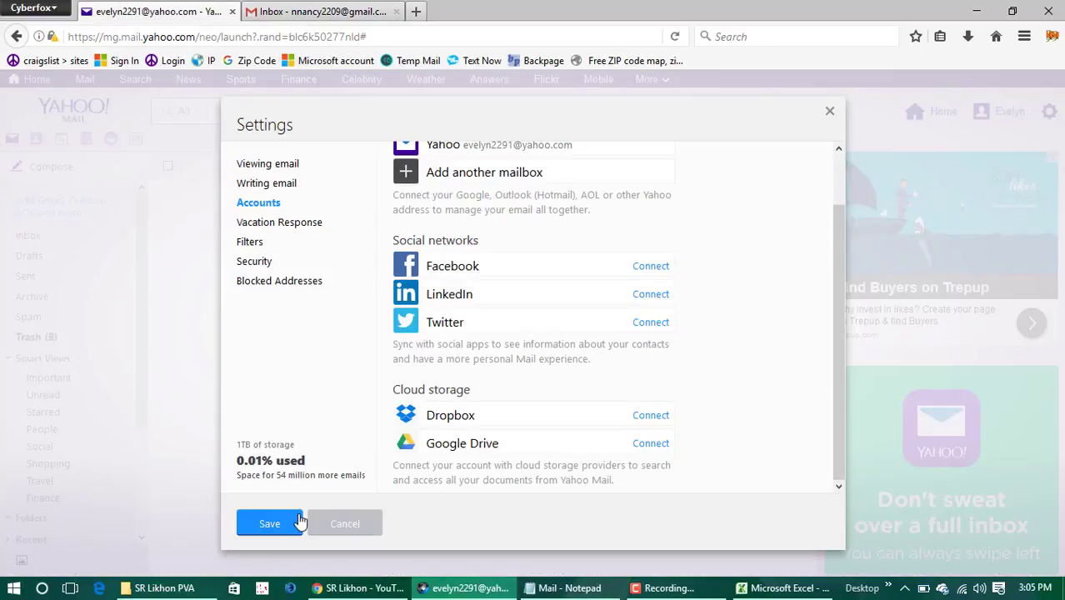
{"action": "left_click", "coordinate": [324, 10]}
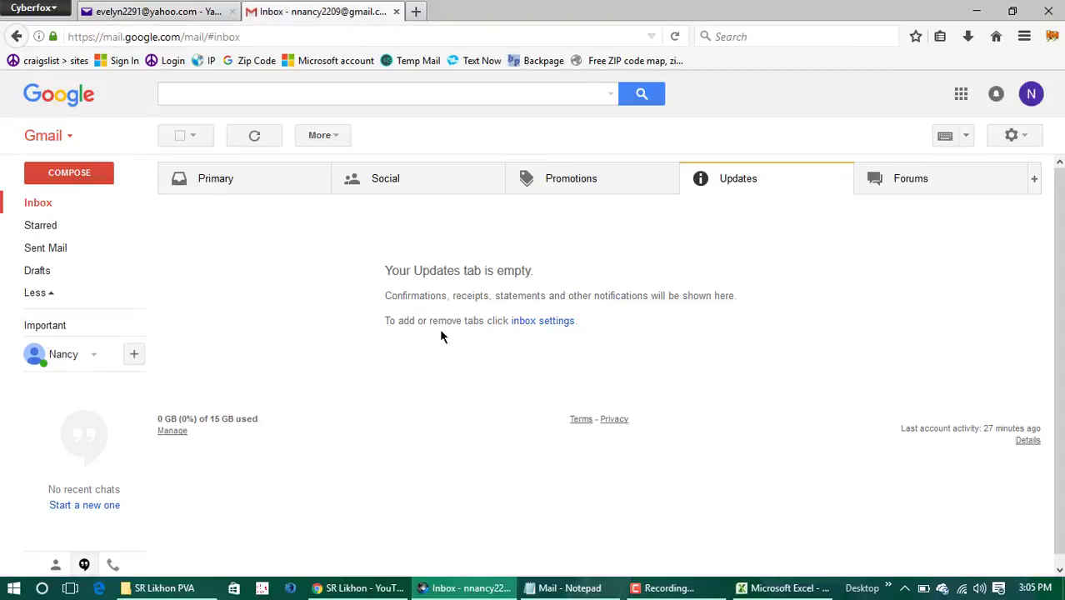
{"action": "left_click", "coordinate": [257, 137]}
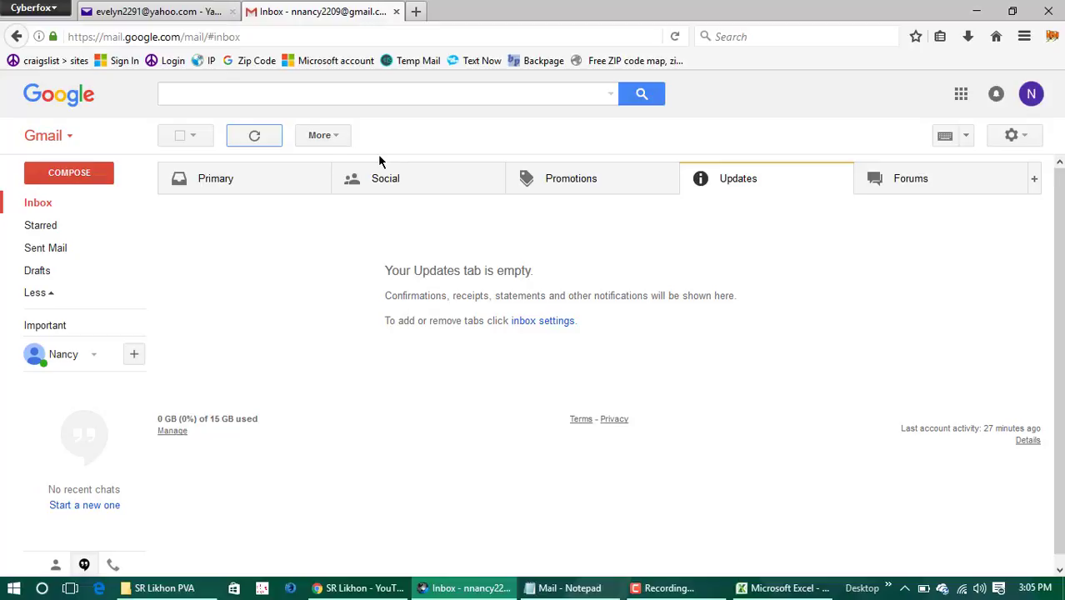
Step: Check Gmail's Social and Primary categories, refresh again, and return to Yahoo Mail
{"action": "left_click", "coordinate": [450, 179]}
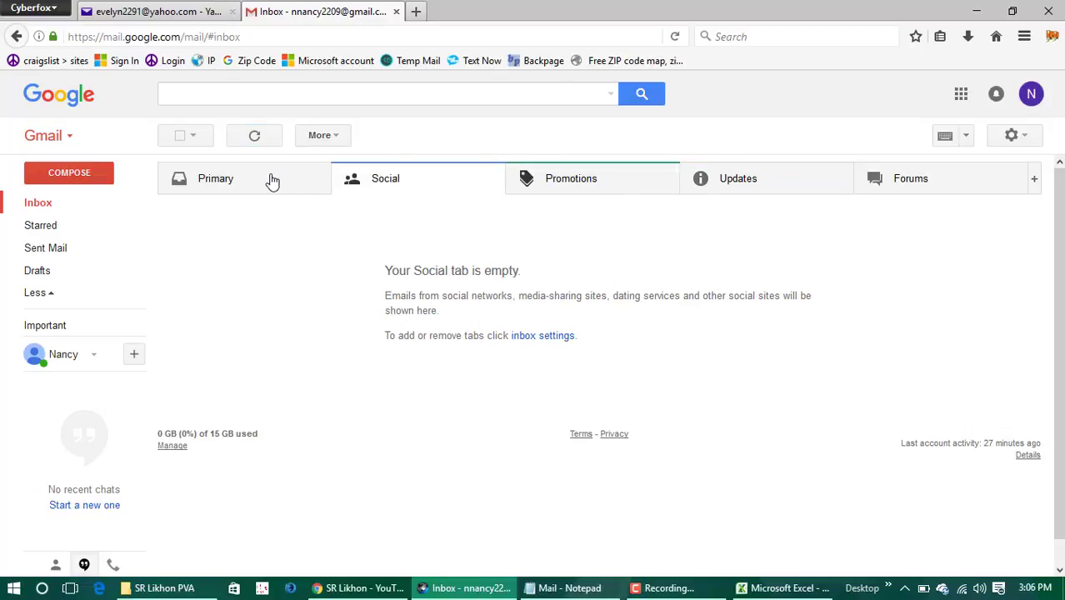
{"action": "left_click", "coordinate": [272, 180]}
{"action": "left_click", "coordinate": [248, 139]}
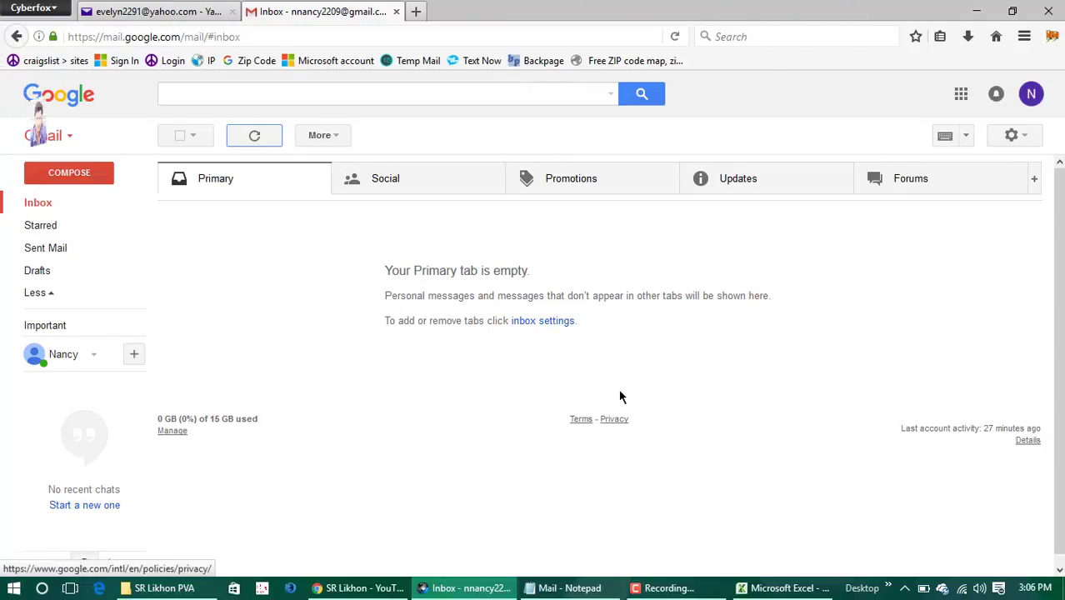
{"action": "left_click", "coordinate": [188, 10]}
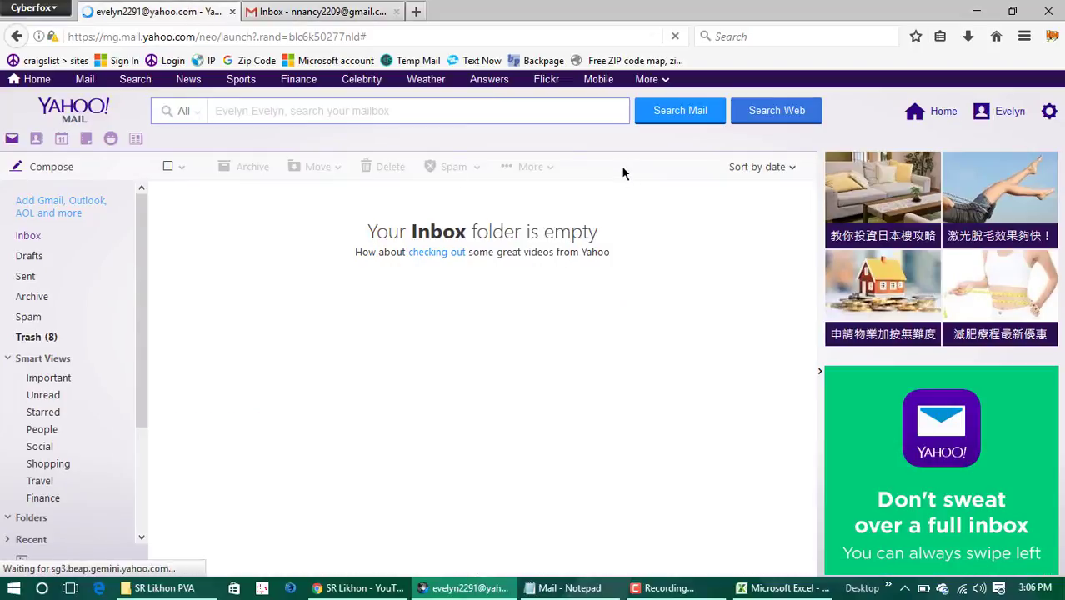
Step: Recheck Gmail's Social and Primary categories for the verification email, briefly glancing at Yahoo
{"action": "mouse_move", "coordinate": [121, 238]}
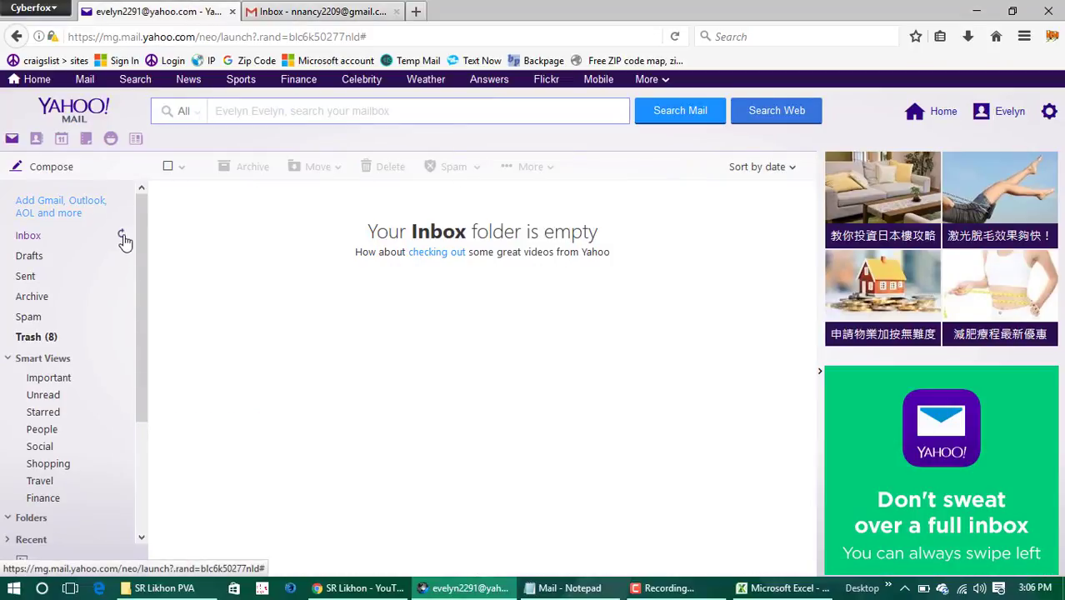
{"action": "left_click", "coordinate": [292, 11]}
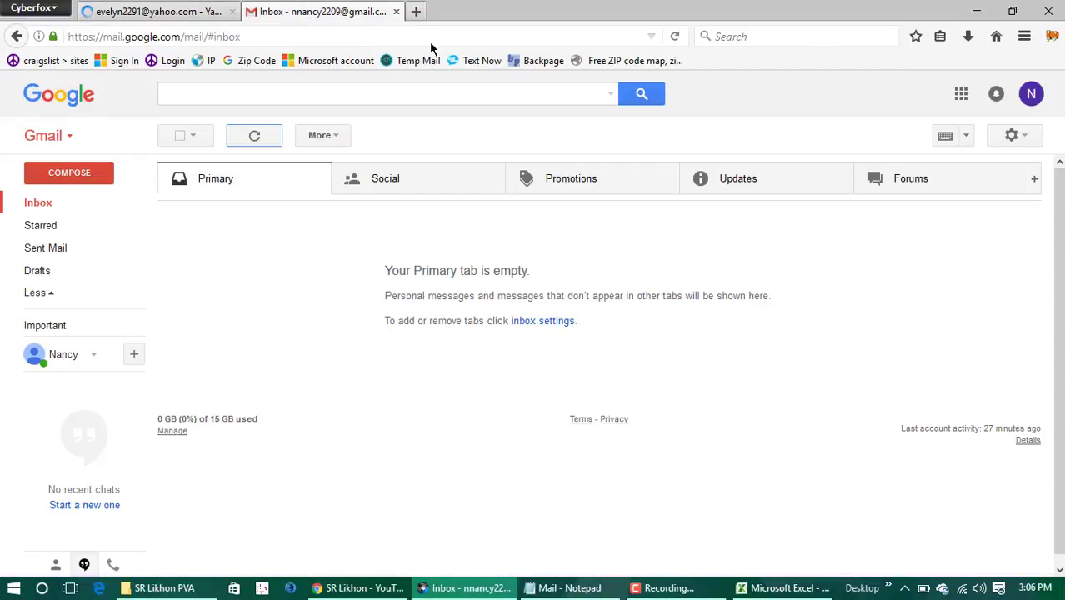
{"action": "left_click", "coordinate": [410, 191]}
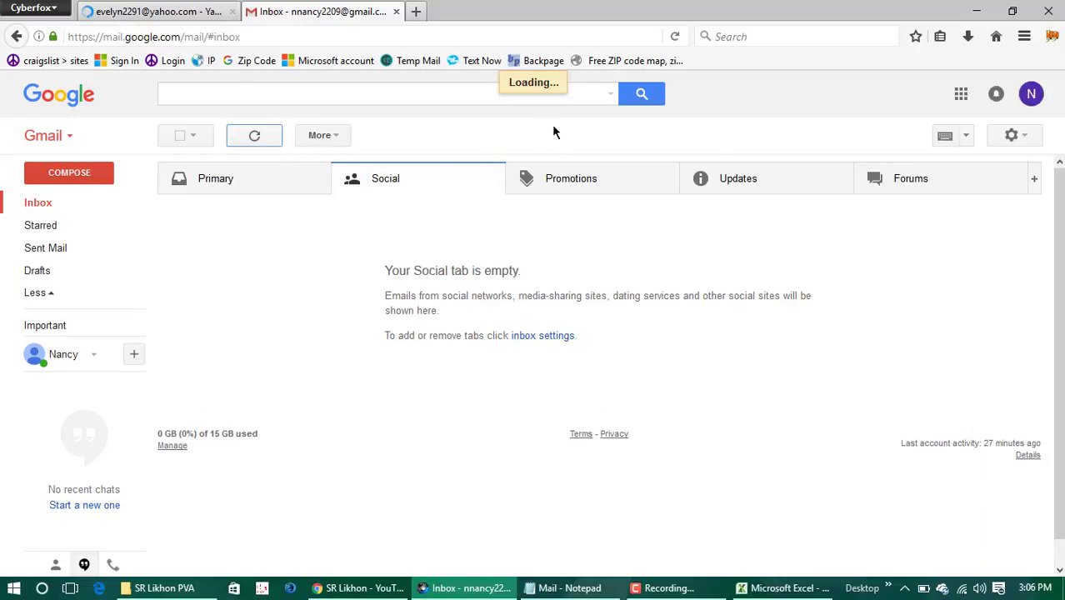
{"action": "left_click", "coordinate": [298, 175]}
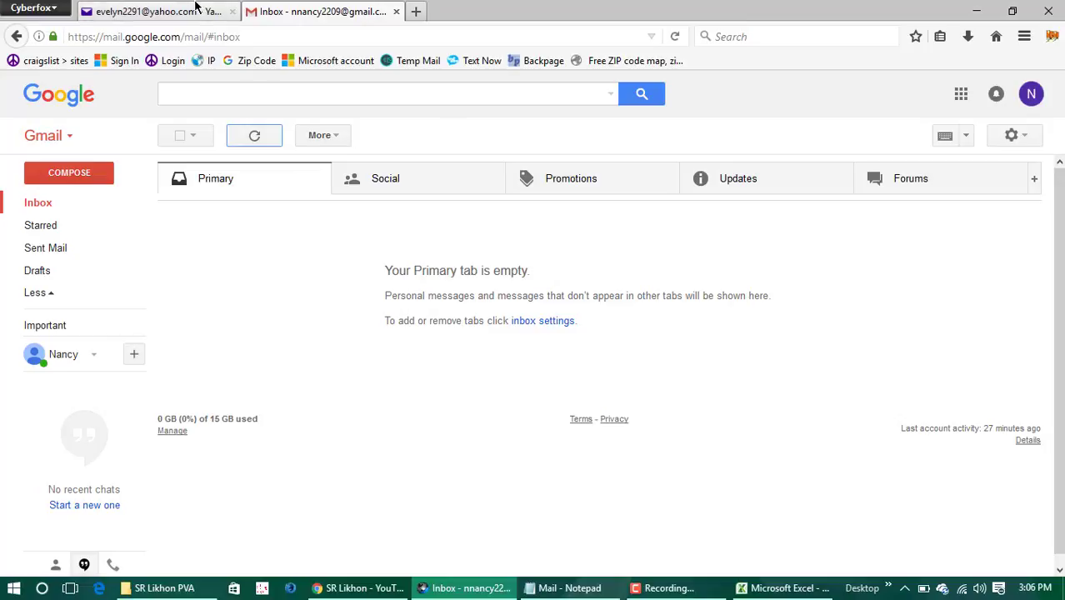
{"action": "left_click", "coordinate": [196, 9]}
{"action": "left_click", "coordinate": [352, 8]}
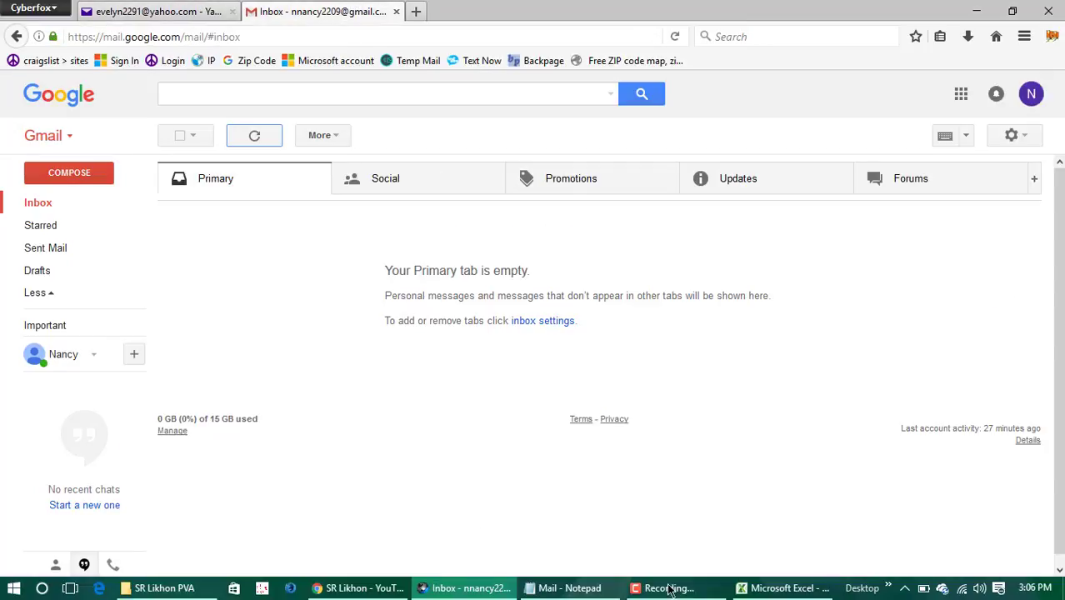
Step: Review the Gmail and Yahoo addresses in cells A2 and A3 of the HRC PVA workbook, then minimize it
{"action": "left_click", "coordinate": [783, 589]}
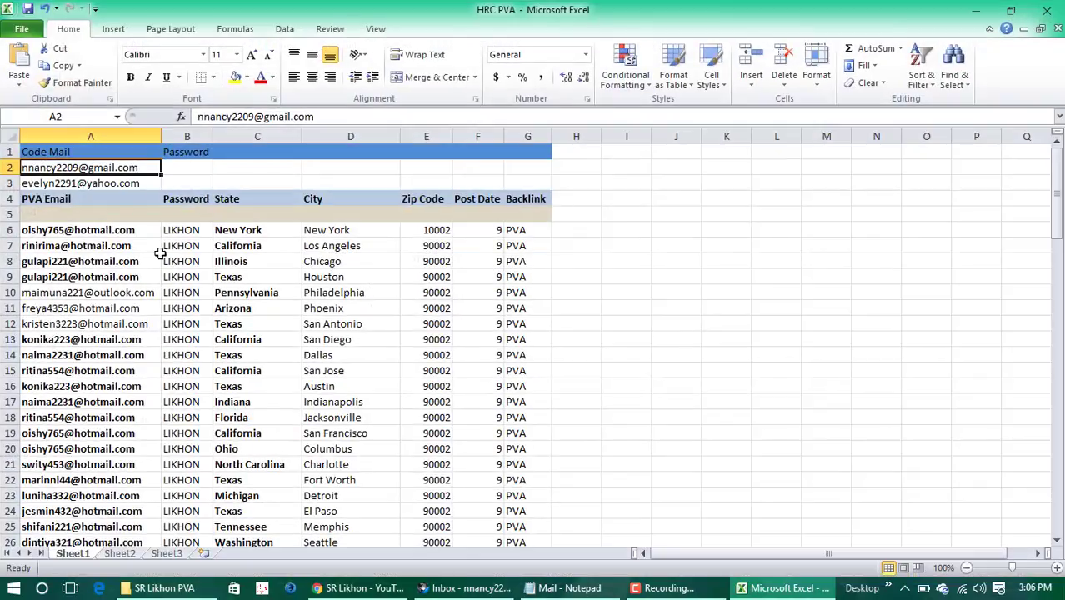
{"action": "left_click", "coordinate": [98, 182]}
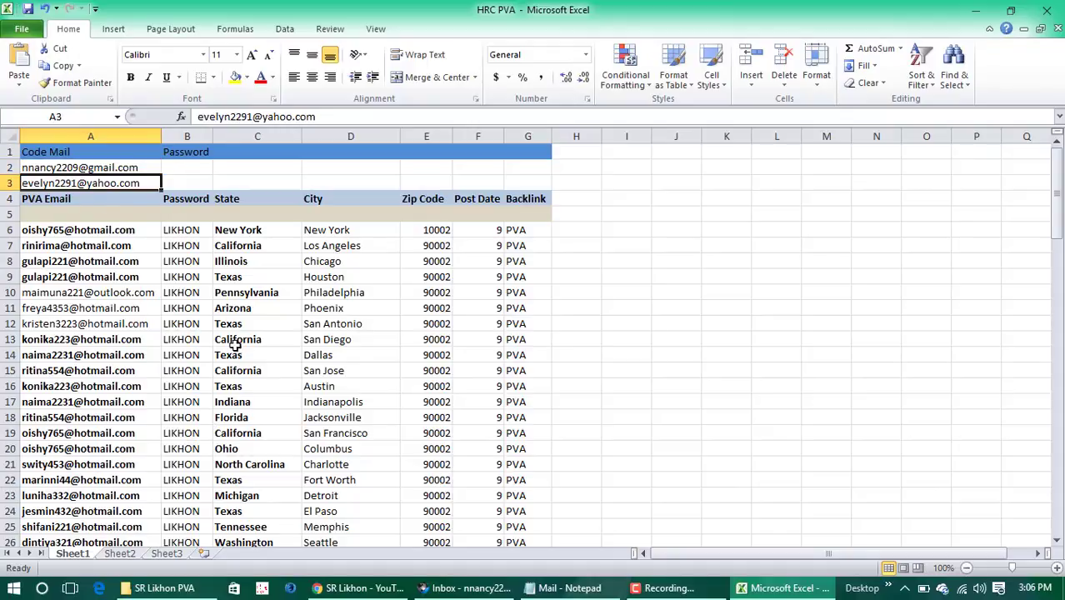
{"action": "left_click", "coordinate": [128, 167]}
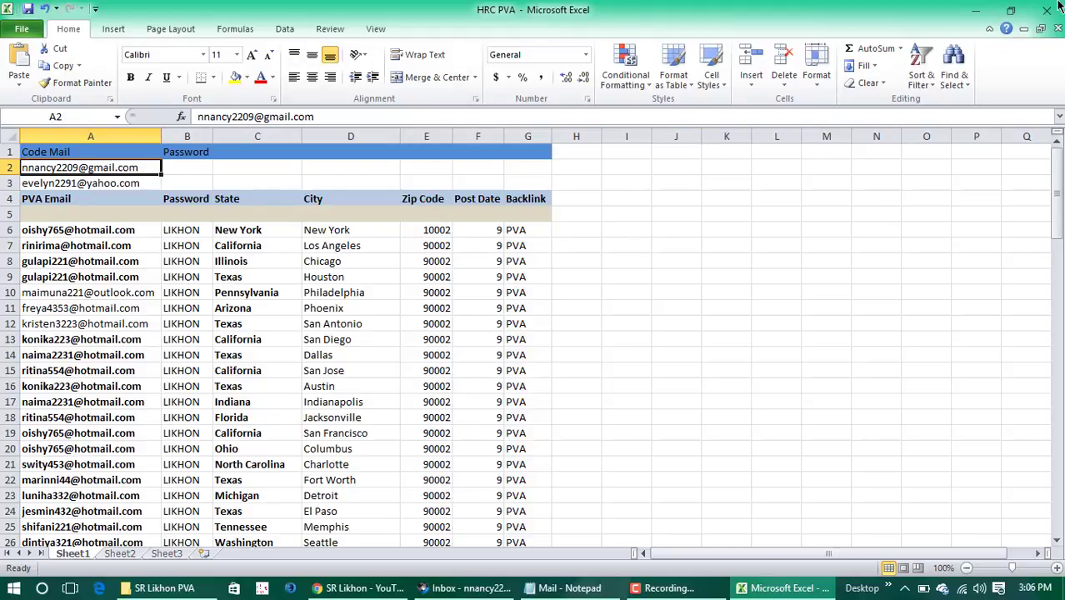
{"action": "left_click", "coordinate": [976, 10]}
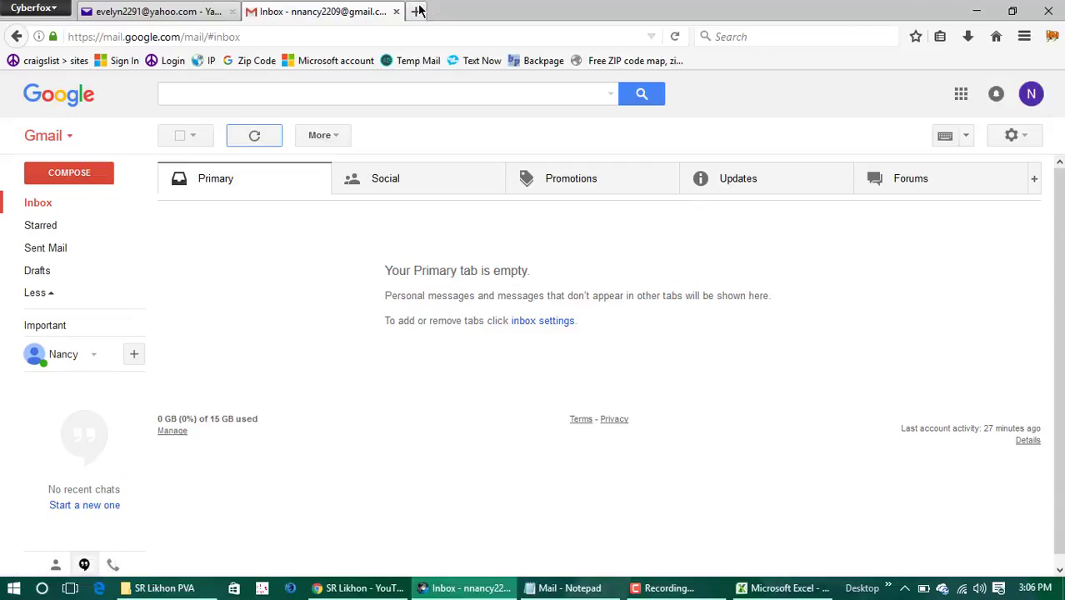
Step: Close the Gmail tab, leaving a blank tab, and clear all Cyberfox history, cookies and logins
{"action": "left_click", "coordinate": [416, 11]}
{"action": "middle_click", "coordinate": [241, 13]}
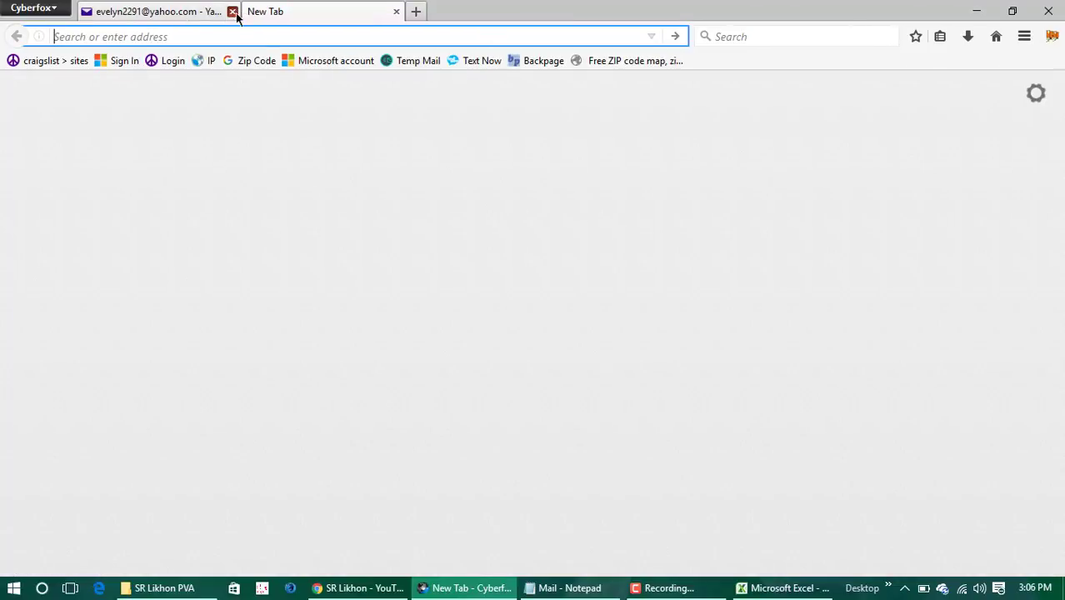
{"action": "key", "text": "ctrl+shift+Delete"}
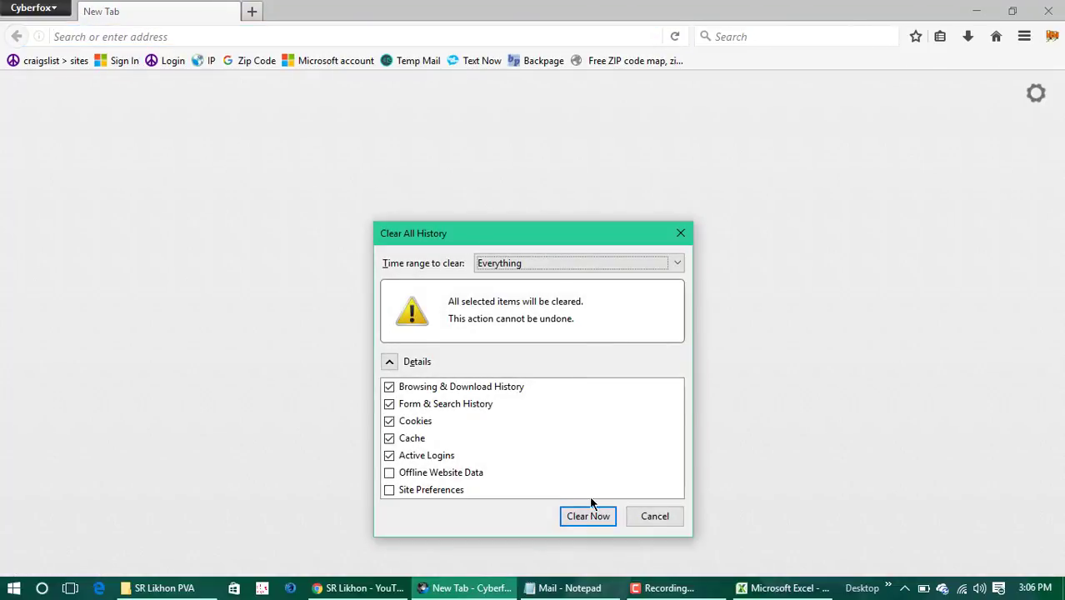
{"action": "left_click", "coordinate": [576, 517]}
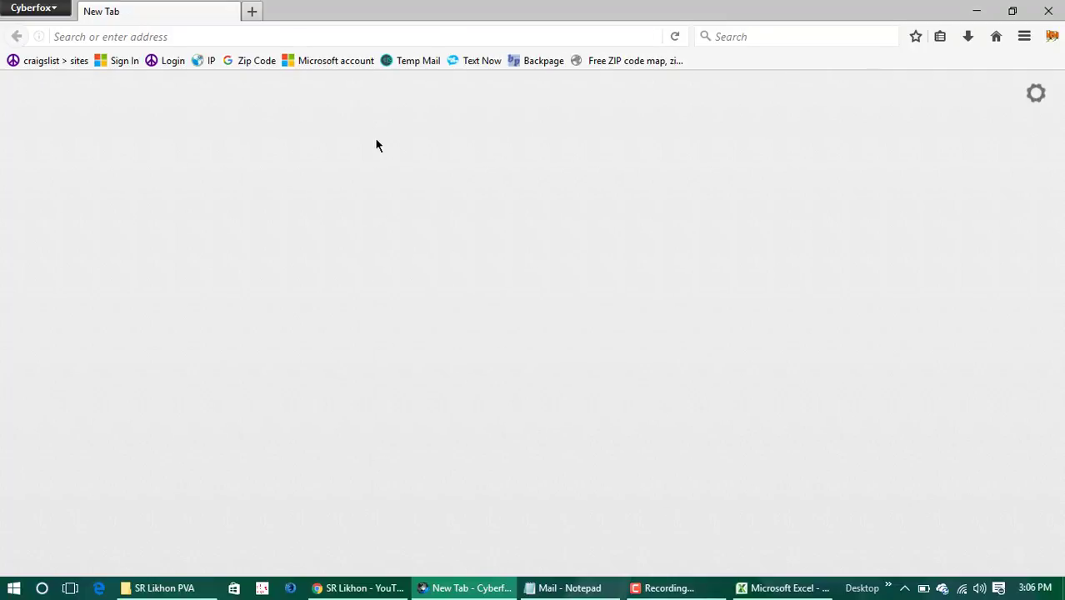
{"action": "left_click", "coordinate": [172, 587]}
Step: Open Mother Mail.xlsx and paste the mother Gmail address from Notepad into B3
{"action": "double_click", "coordinate": [166, 115]}
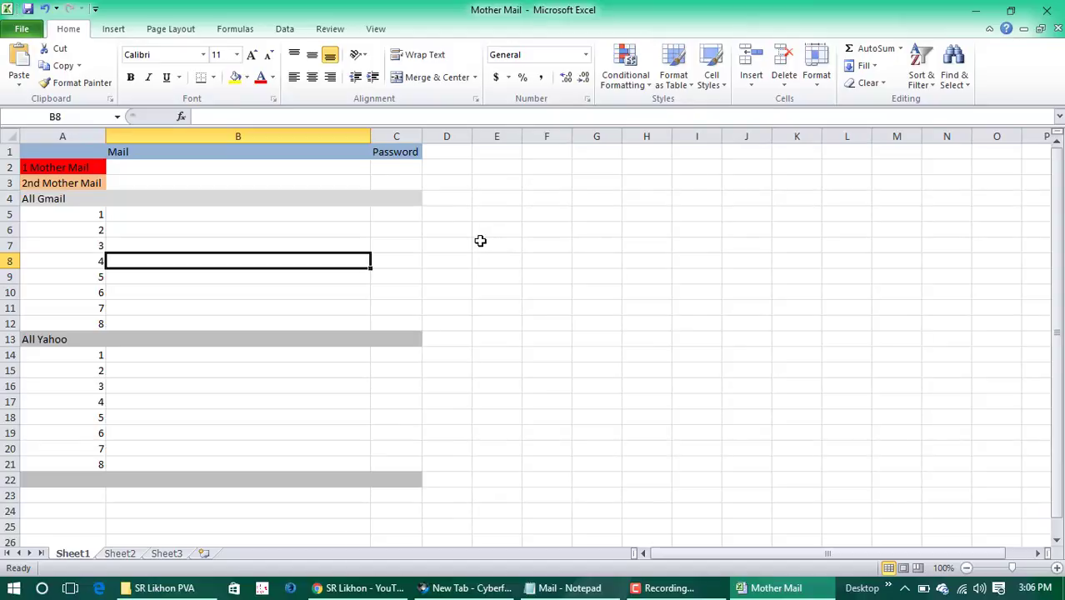
{"action": "left_click_drag", "start_coordinate": [66, 167], "coordinate": [412, 480]}
{"action": "left_click", "coordinate": [596, 369]}
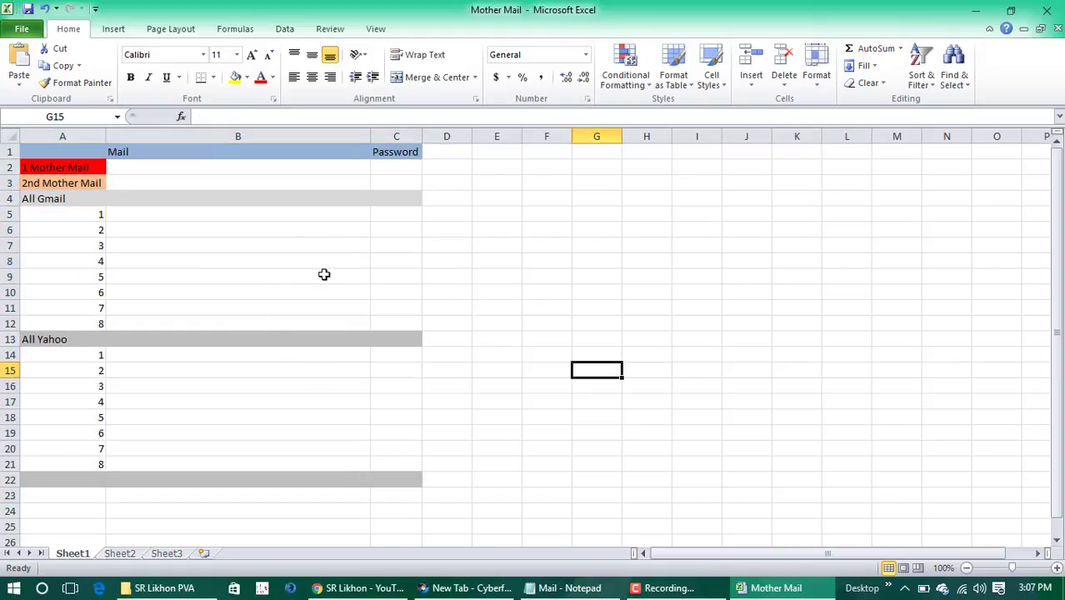
{"action": "left_click", "coordinate": [569, 587]}
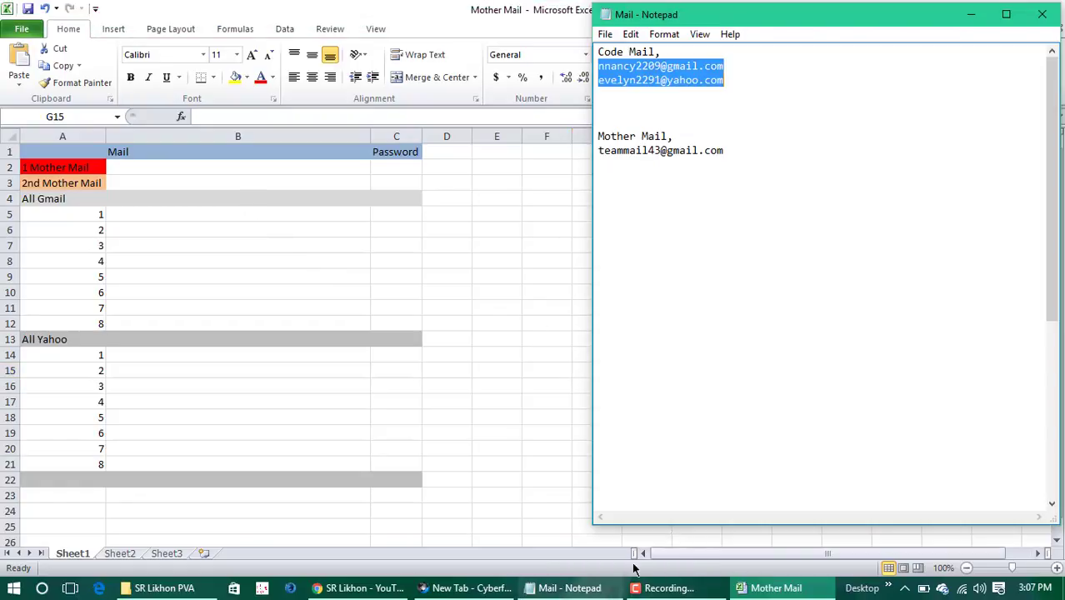
{"action": "left_click", "coordinate": [665, 155]}
{"action": "double_click", "coordinate": [666, 152]}
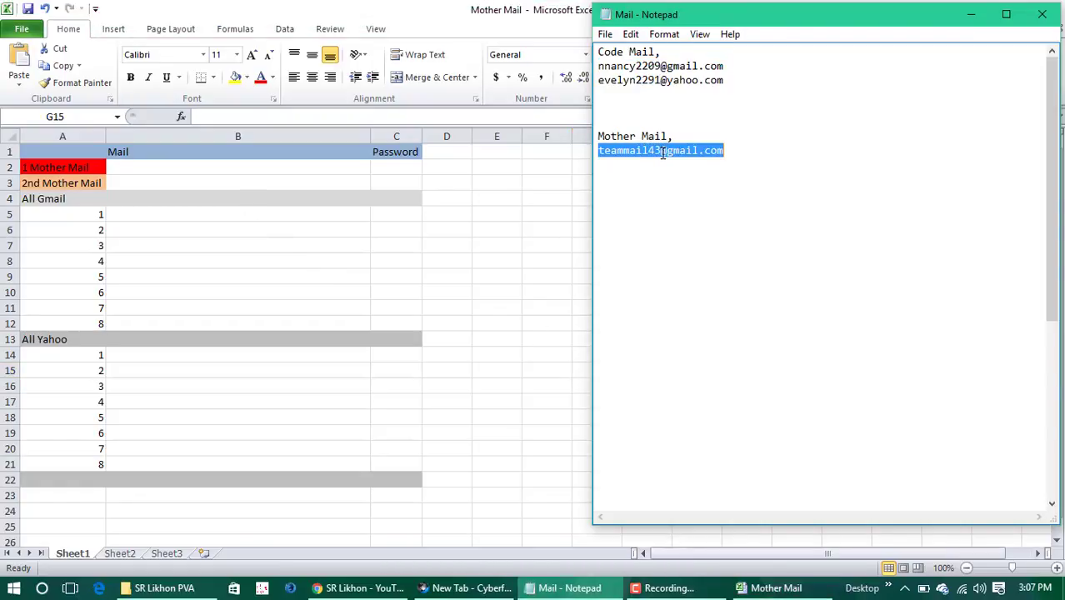
{"action": "right_click", "coordinate": [661, 152]}
{"action": "left_click", "coordinate": [698, 202]}
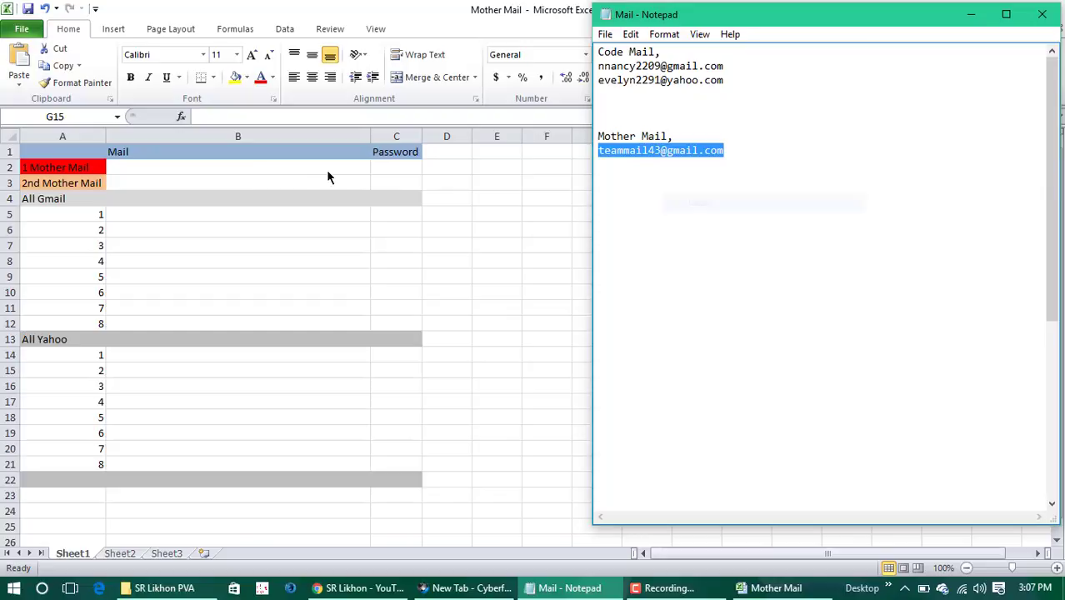
{"action": "left_click", "coordinate": [190, 195]}
{"action": "left_click", "coordinate": [160, 183]}
{"action": "key", "text": "ctrl+v"}
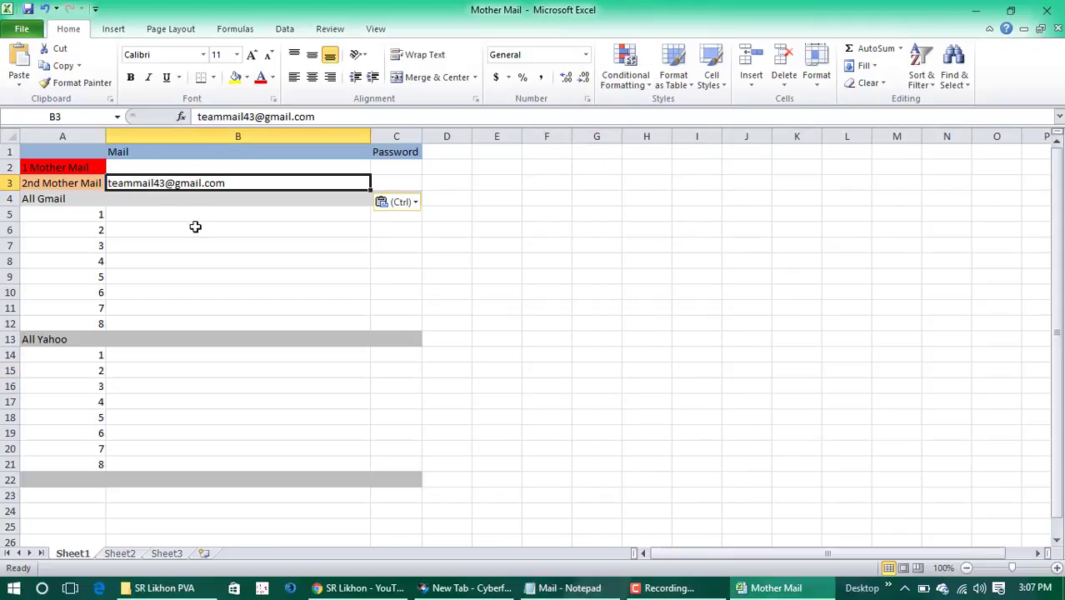
Step: Paste the eight Gmail addresses from Notepad into B5:B12
{"action": "left_click", "coordinate": [195, 225]}
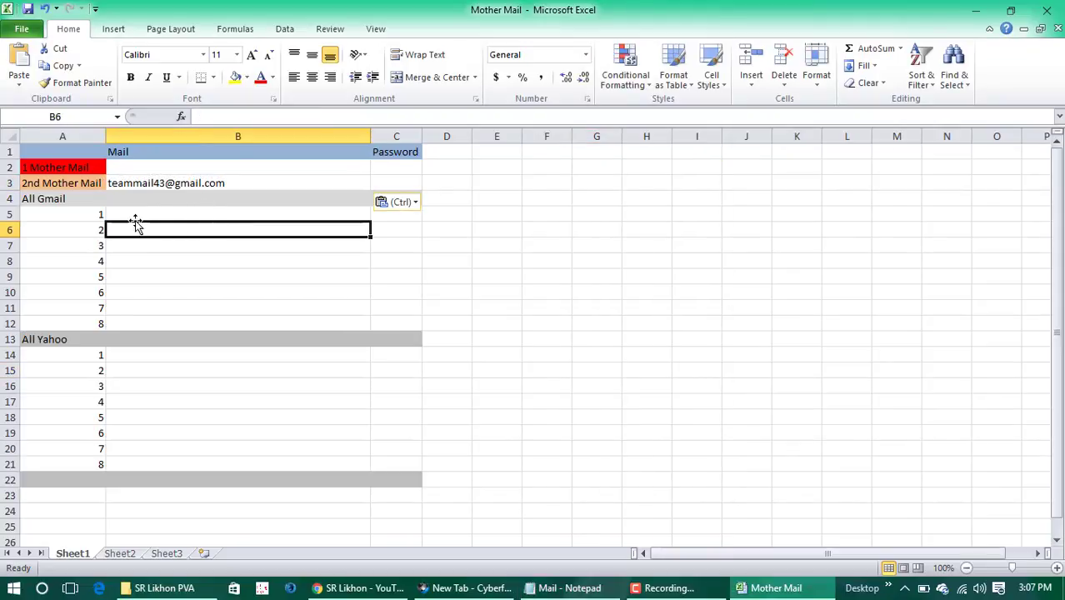
{"action": "left_click_drag", "start_coordinate": [135, 217], "coordinate": [168, 277]}
{"action": "left_click_drag", "start_coordinate": [179, 366], "coordinate": [183, 421]}
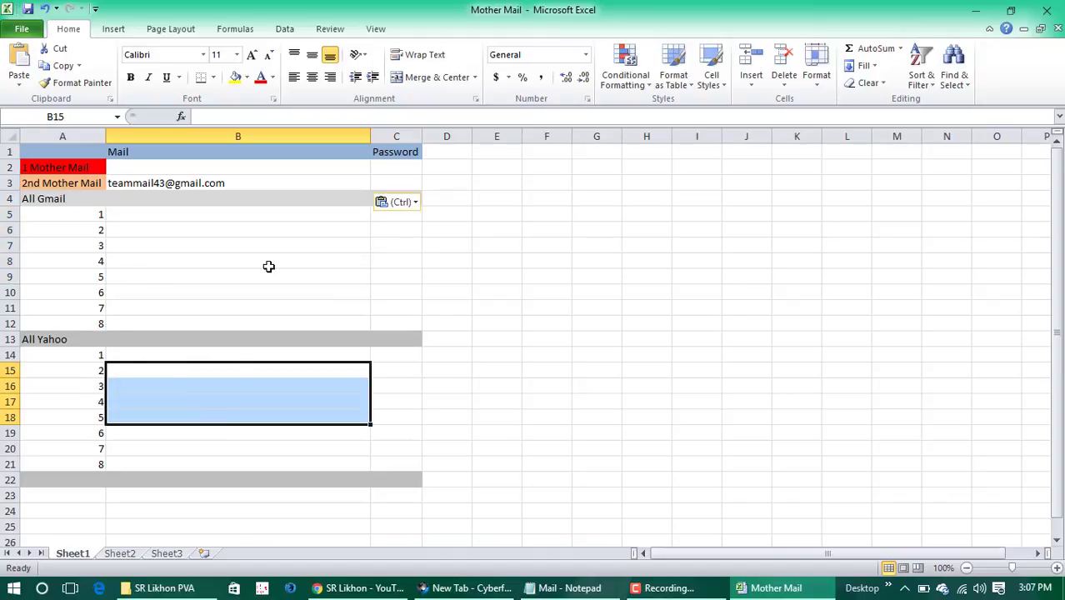
{"action": "left_click", "coordinate": [268, 266]}
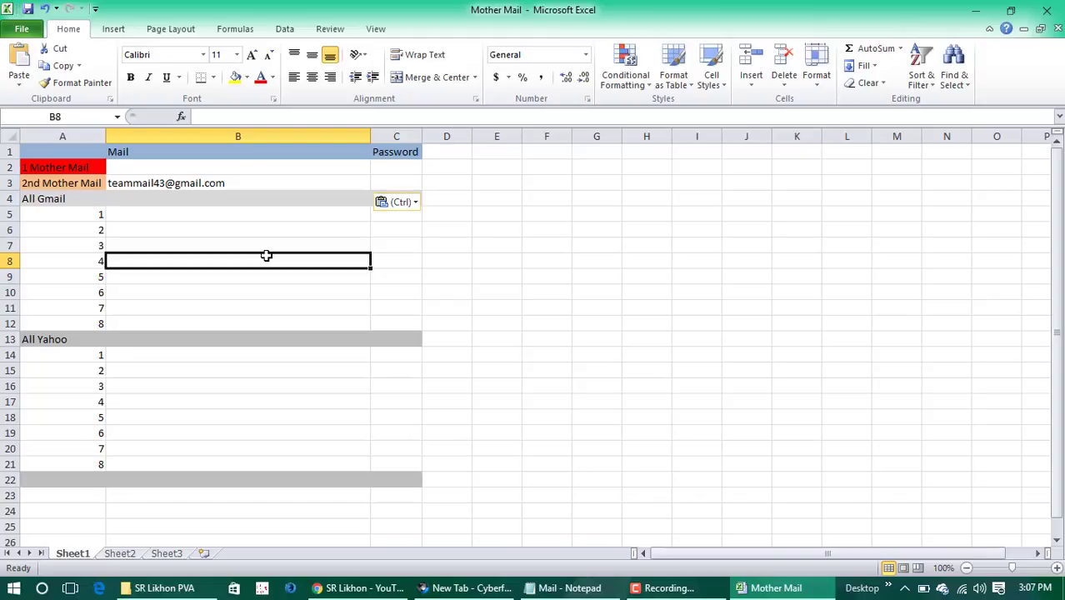
{"action": "left_click", "coordinate": [569, 588]}
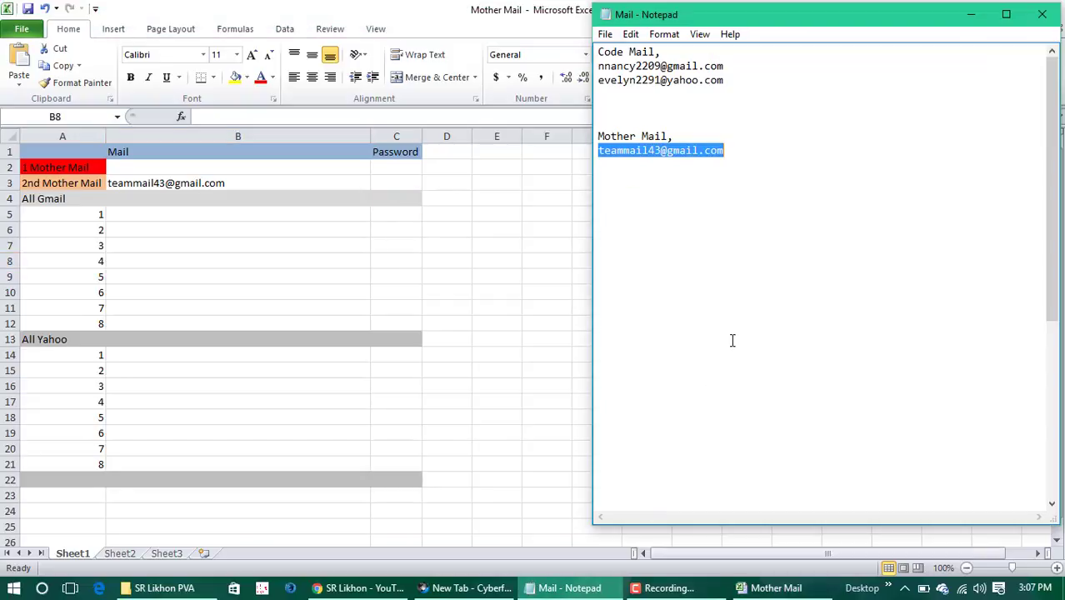
{"action": "scroll", "coordinate": [732, 339], "scroll_direction": "down", "scroll_amount": 8}
{"action": "scroll", "coordinate": [620, 302], "scroll_direction": "up", "scroll_amount": 1}
{"action": "scroll", "coordinate": [609, 270], "scroll_direction": "down", "scroll_amount": 1}
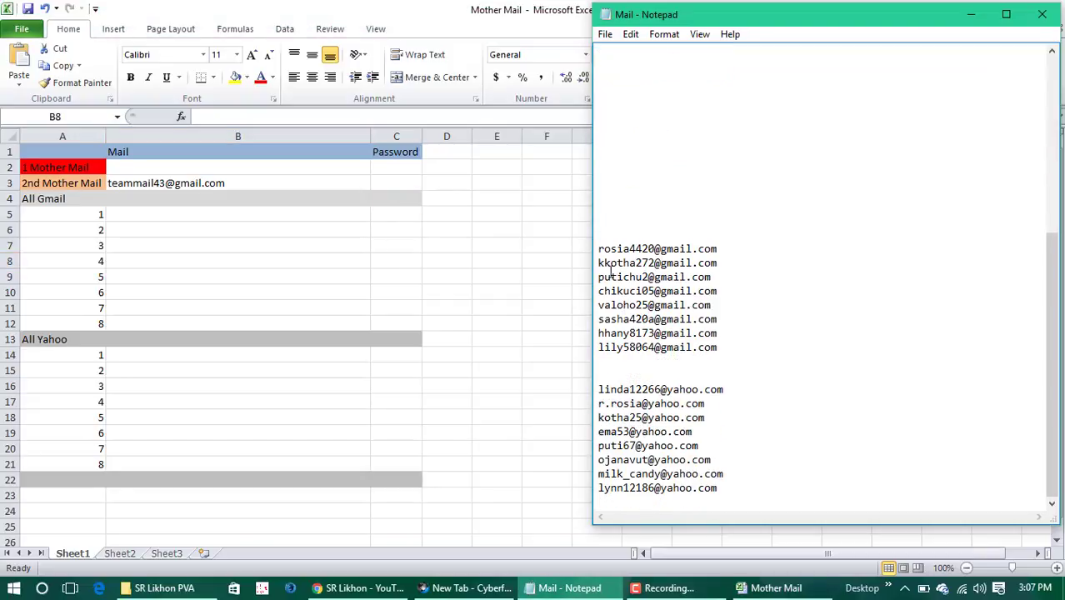
{"action": "left_click_drag", "start_coordinate": [598, 248], "coordinate": [768, 355]}
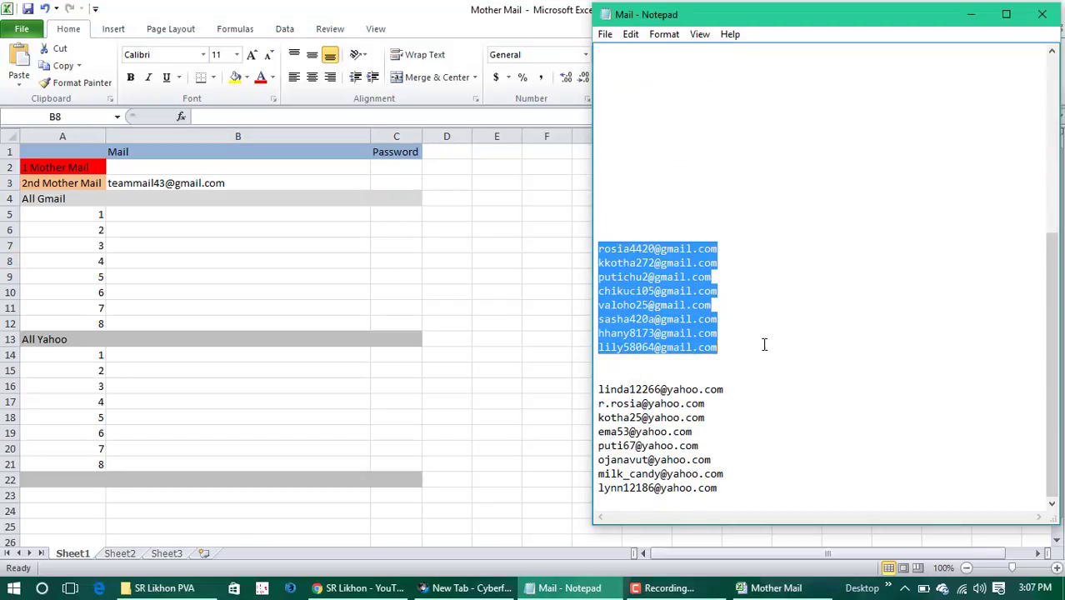
{"action": "key", "text": "ctrl+c"}
{"action": "key", "text": "alt+Tab"}
{"action": "left_click", "coordinate": [166, 214]}
{"action": "key", "text": "ctrl+v"}
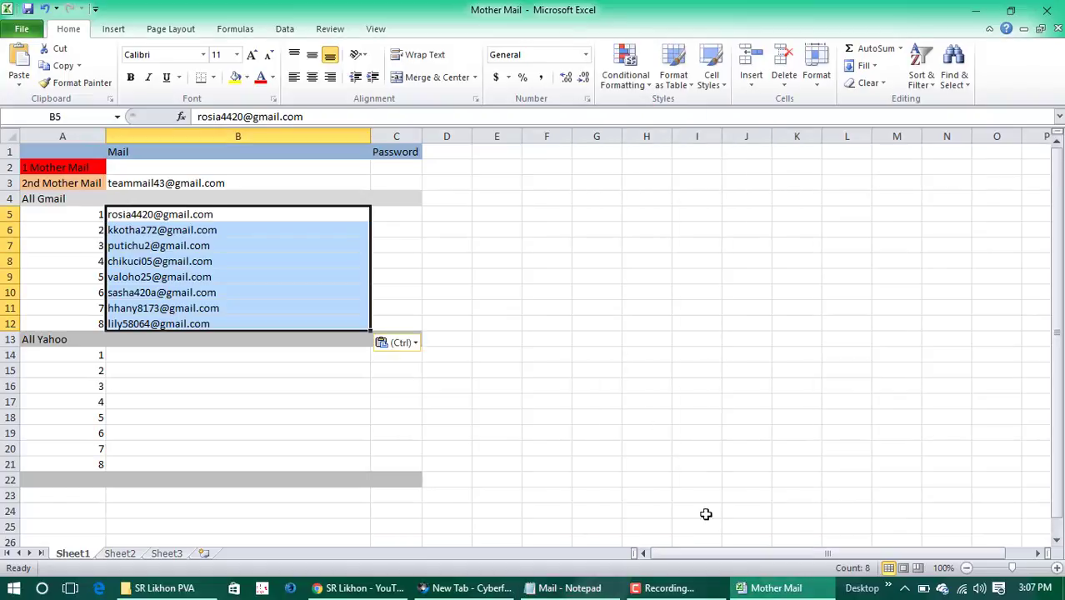
Step: Paste the eight Yahoo addresses from Notepad into B14:B21
{"action": "left_click", "coordinate": [586, 588]}
{"action": "left_click_drag", "start_coordinate": [599, 388], "coordinate": [761, 483]}
{"action": "key", "text": "ctrl+c"}
{"action": "key", "text": "alt+Tab"}
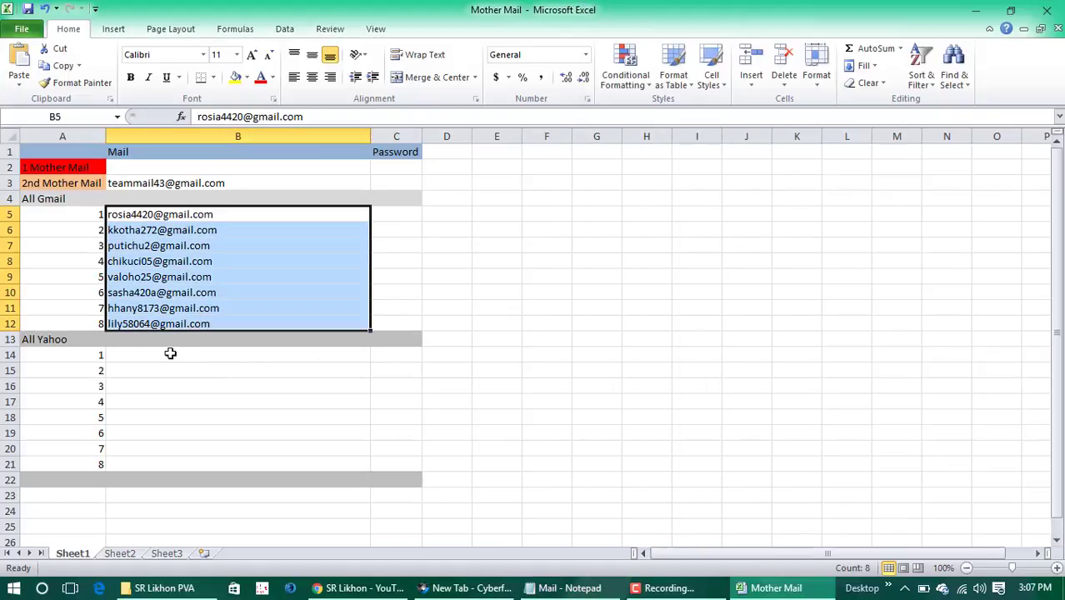
{"action": "left_click", "coordinate": [171, 354]}
{"action": "key", "text": "ctrl+v"}
{"action": "left_click", "coordinate": [514, 383]}
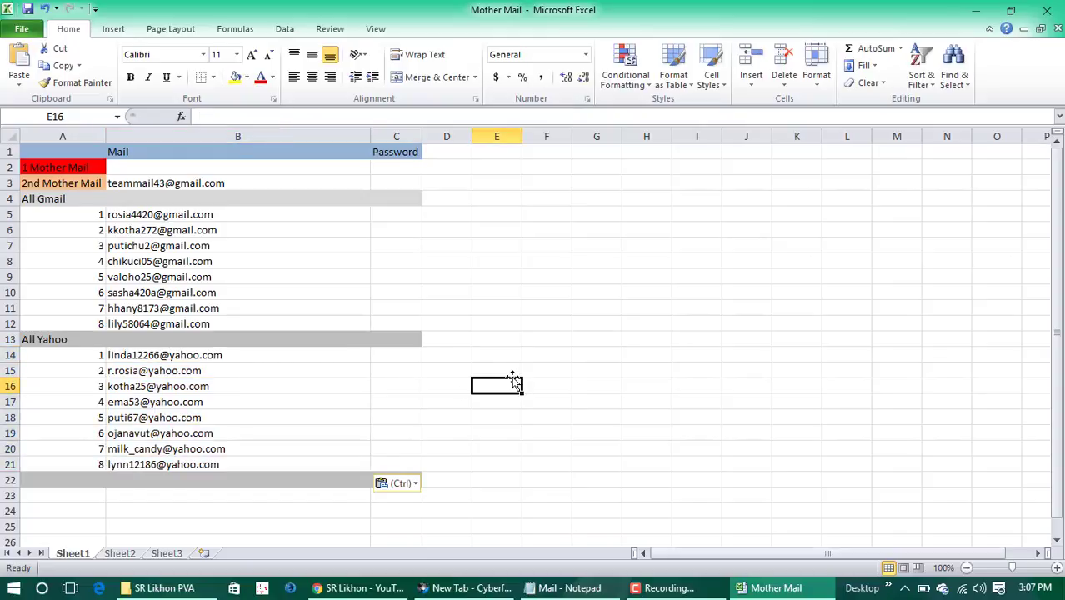
Step: Review the pasted address lists and mother address, then copy the first Gmail address in B5
{"action": "key", "text": "Escape"}
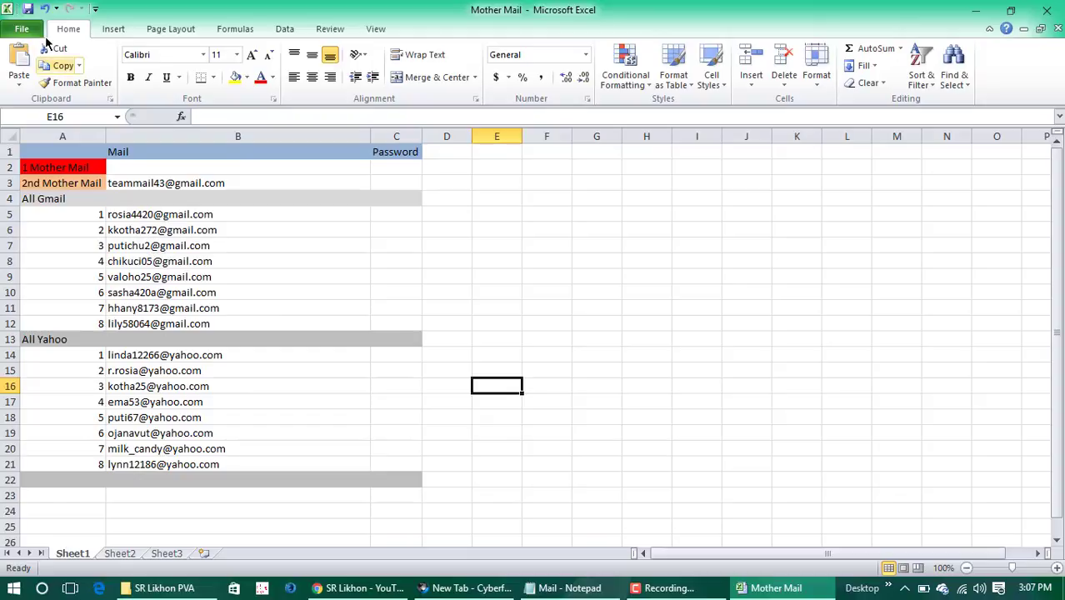
{"action": "left_click", "coordinate": [232, 181]}
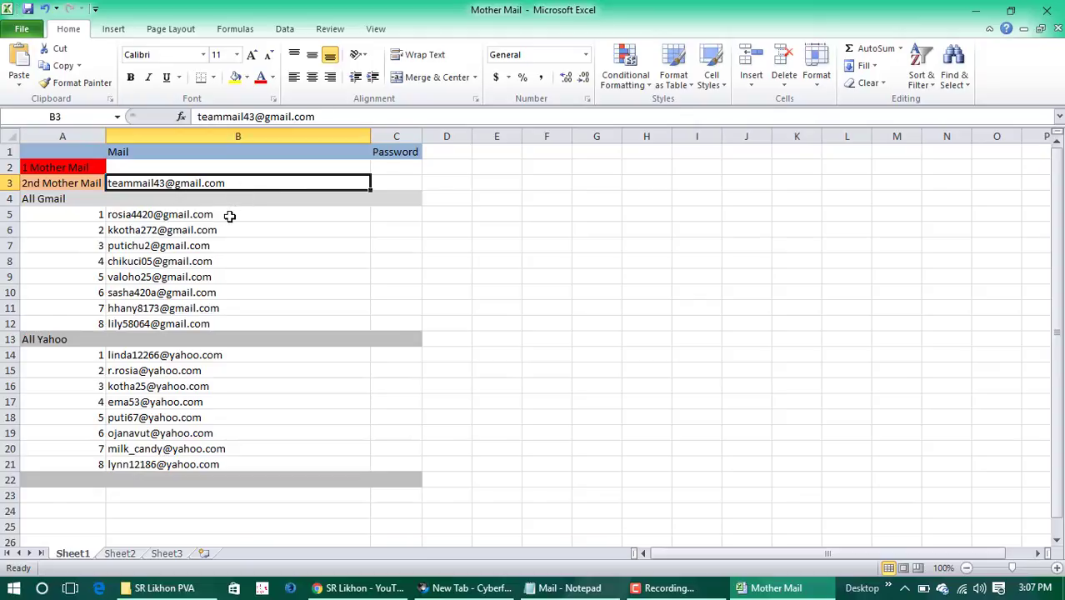
{"action": "left_click_drag", "start_coordinate": [228, 214], "coordinate": [248, 433]}
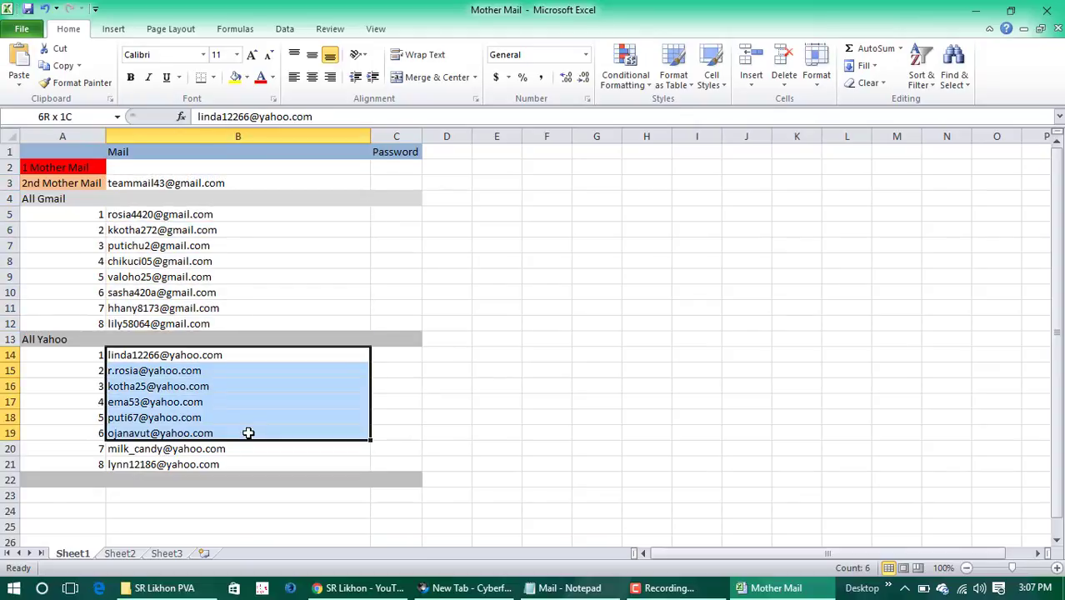
{"action": "left_click", "coordinate": [233, 183]}
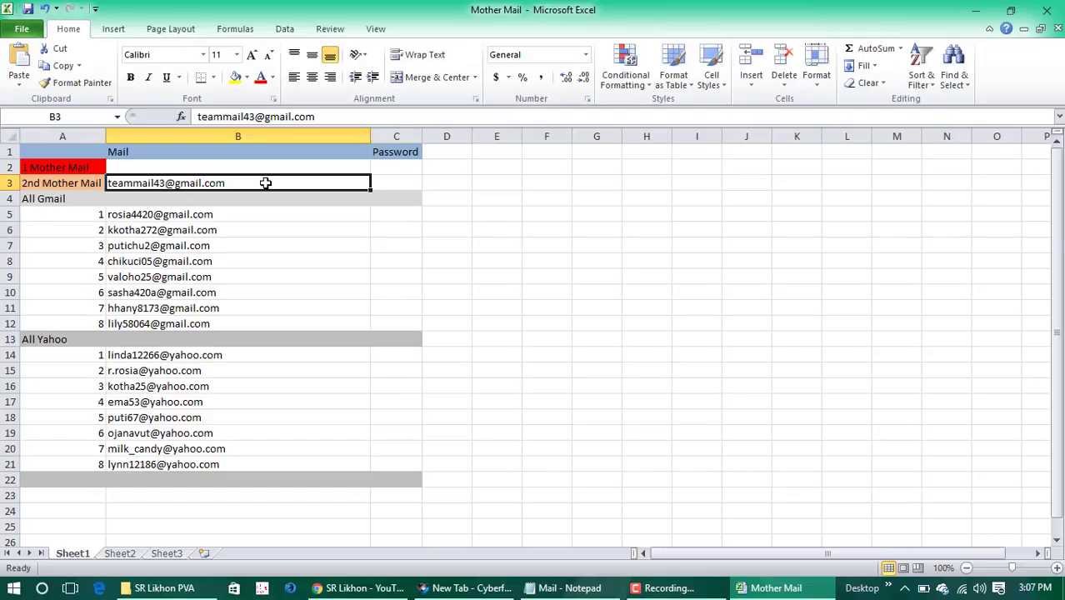
{"action": "left_click", "coordinate": [214, 215]}
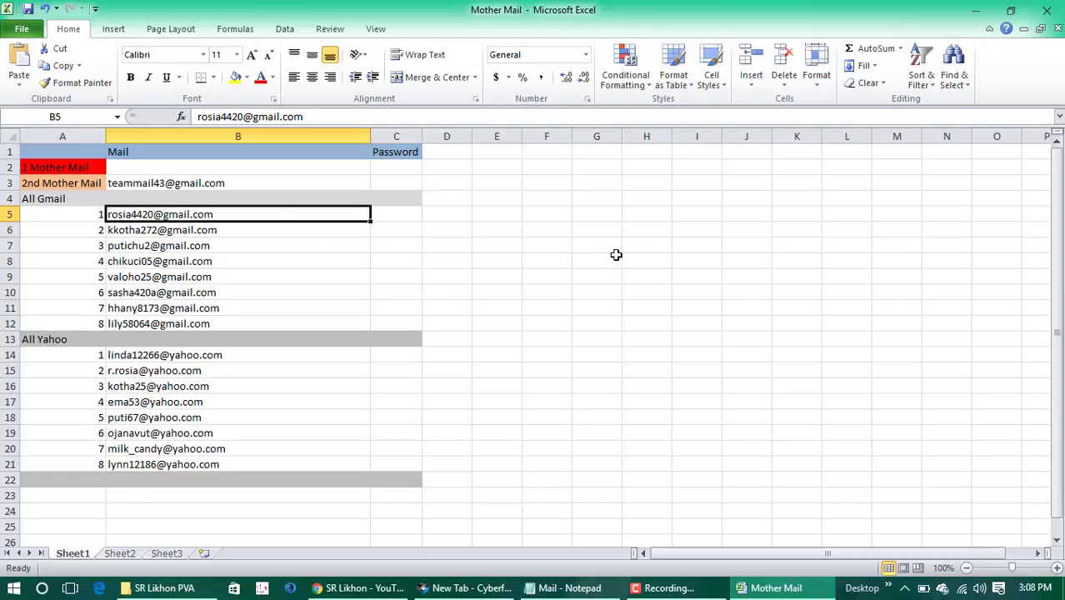
{"action": "left_click", "coordinate": [259, 246]}
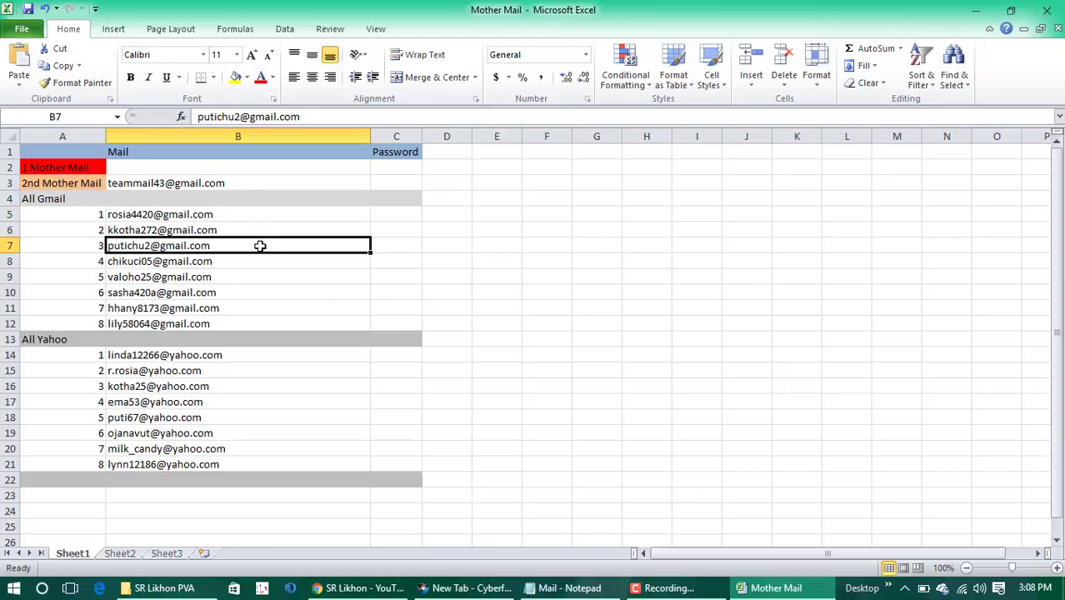
{"action": "left_click", "coordinate": [231, 214]}
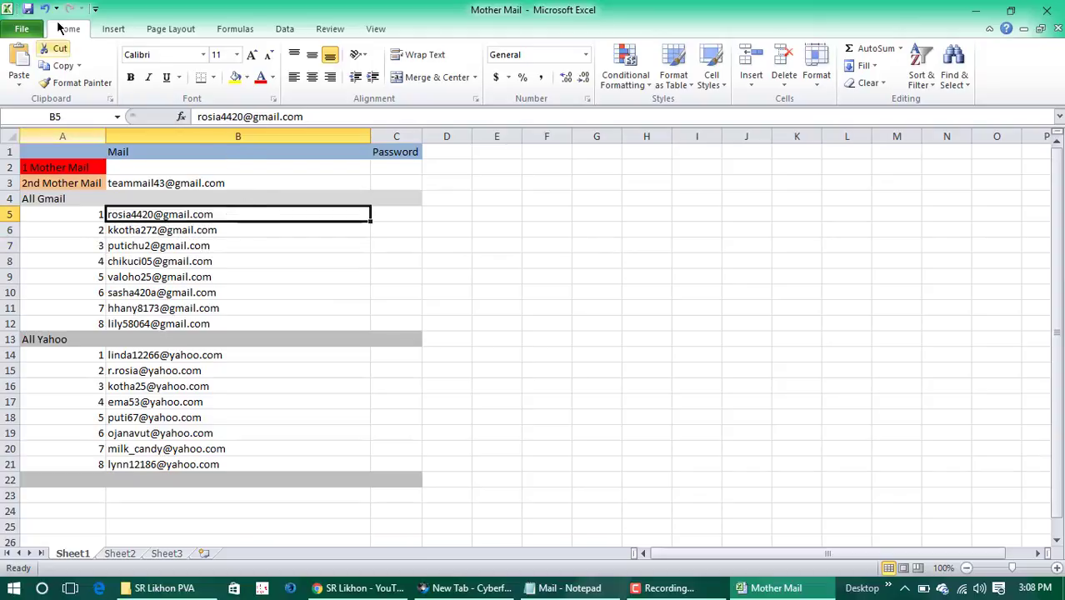
{"action": "left_click", "coordinate": [292, 260]}
{"action": "left_click", "coordinate": [255, 217]}
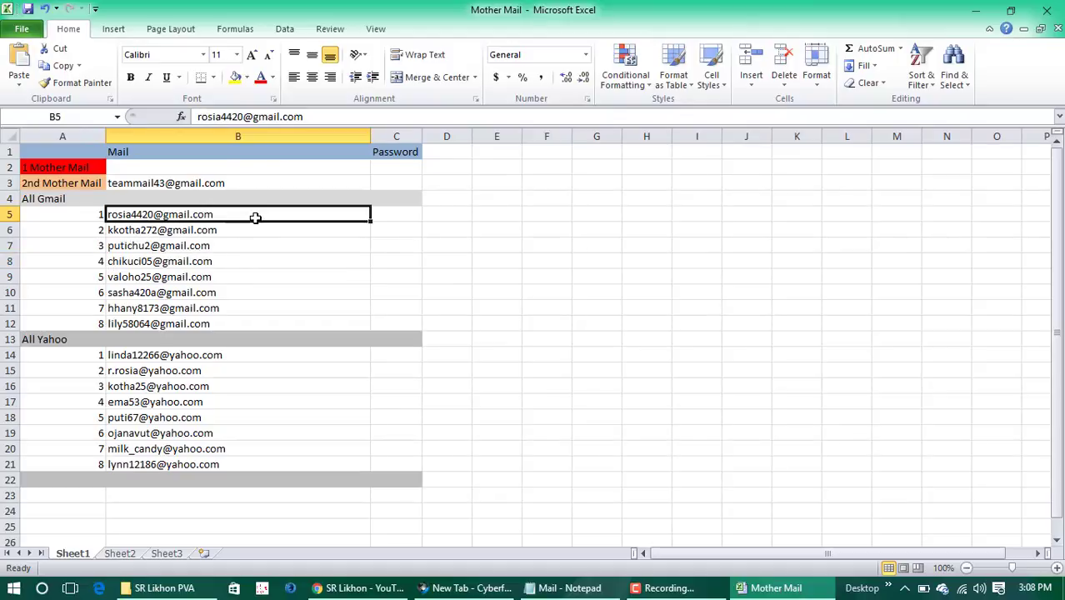
{"action": "key", "text": "ctrl+c"}
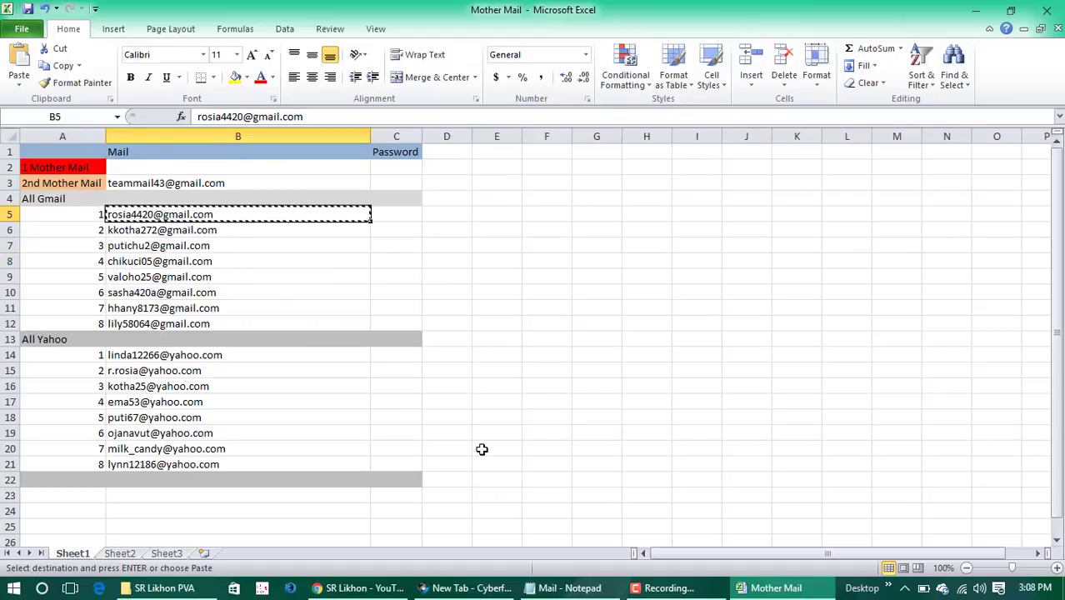
Step: Load the Gmail site in the browser, correcting the mistyped 'gail' address
{"action": "left_click", "coordinate": [465, 588]}
{"action": "left_click", "coordinate": [272, 41]}
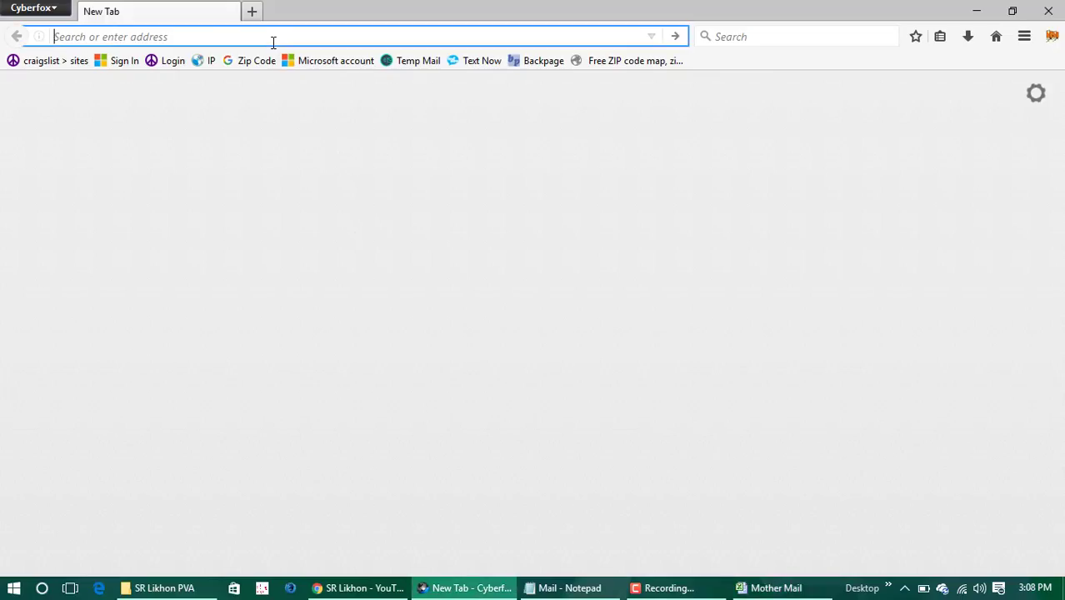
{"action": "type", "text": "gail"}
{"action": "key", "text": "Return"}
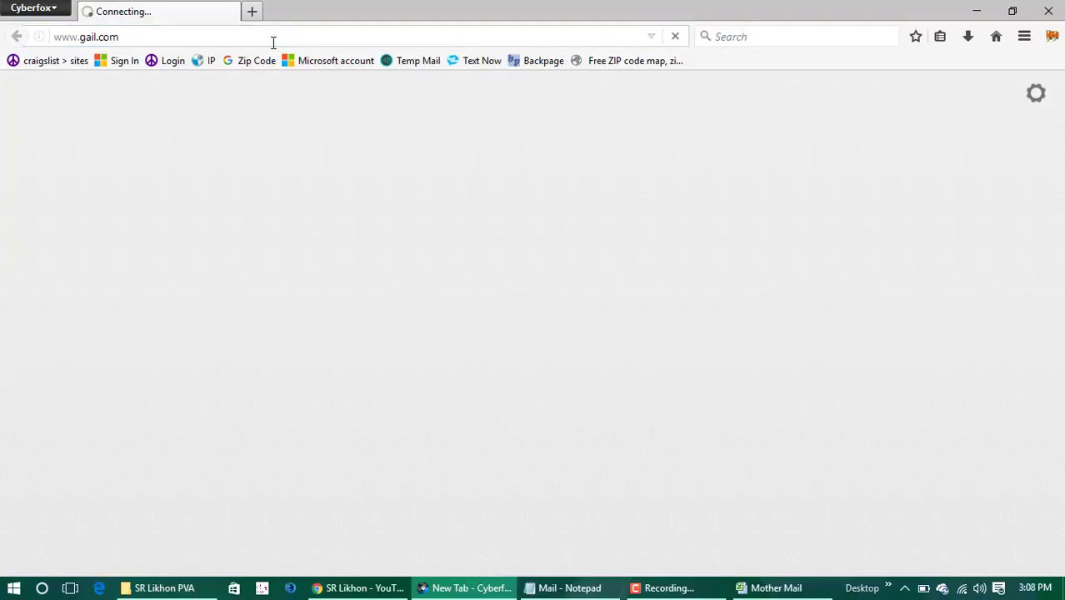
{"action": "left_click", "coordinate": [251, 11]}
{"action": "left_click", "coordinate": [233, 11]}
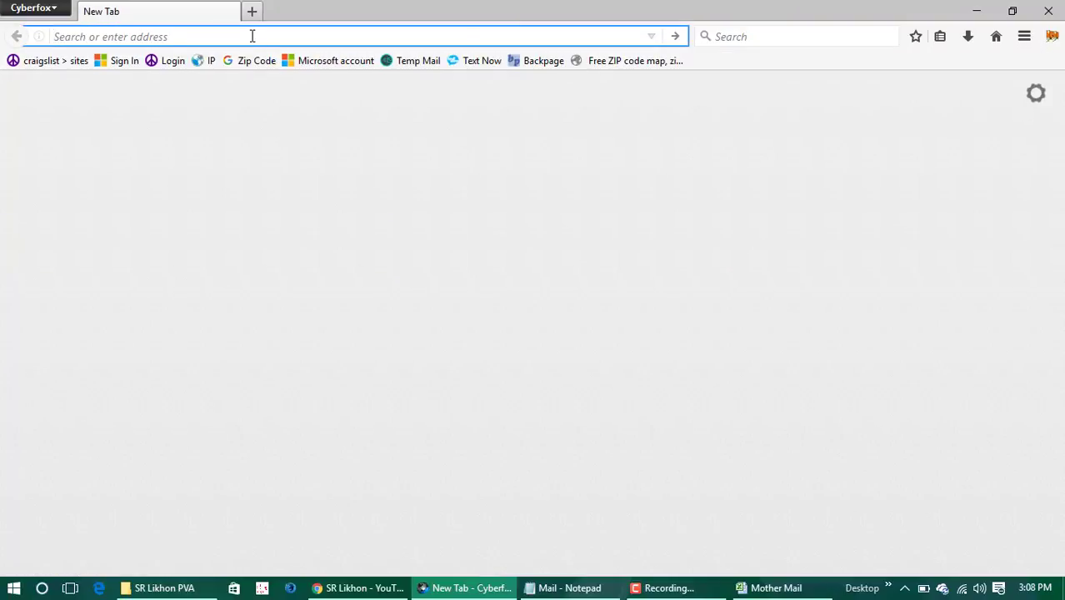
{"action": "type", "text": "gmail"}
{"action": "key", "text": "Return"}
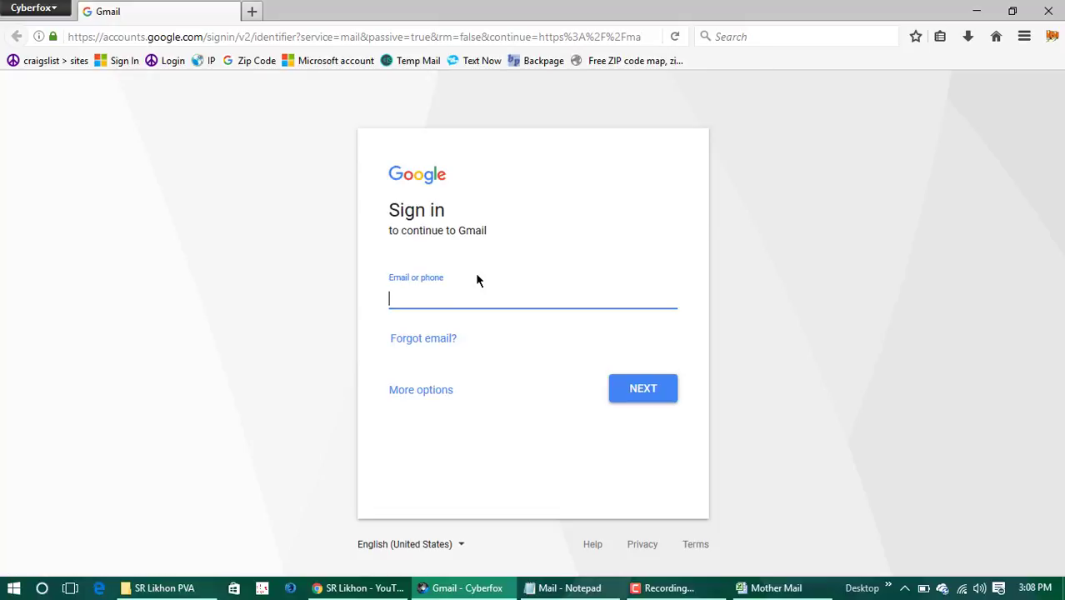
Step: Sign in with the pasted first Gmail address and its password, dismissing the remember-login prompt
{"action": "key", "text": "ctrl+v"}
{"action": "left_click", "coordinate": [644, 399]}
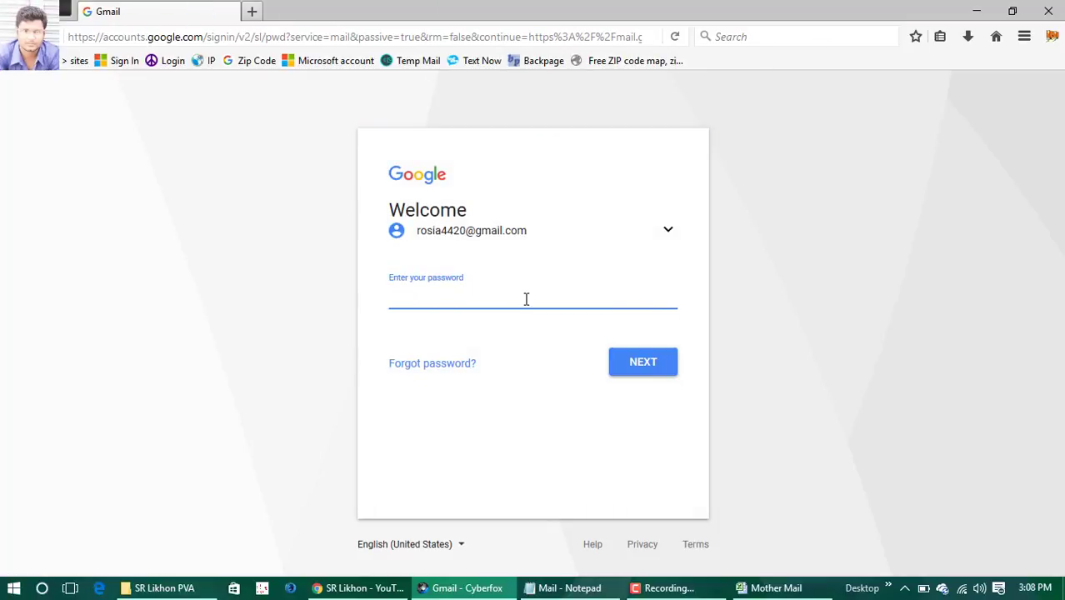
{"action": "type", "text": "****"}
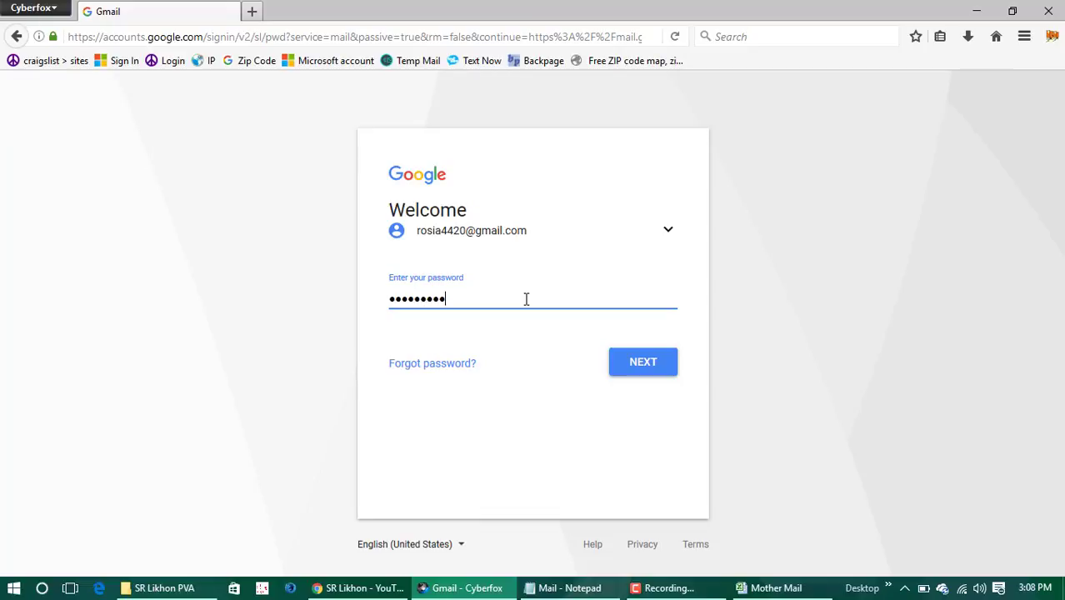
{"action": "type", "text": "*****"}
{"action": "key", "text": "Return"}
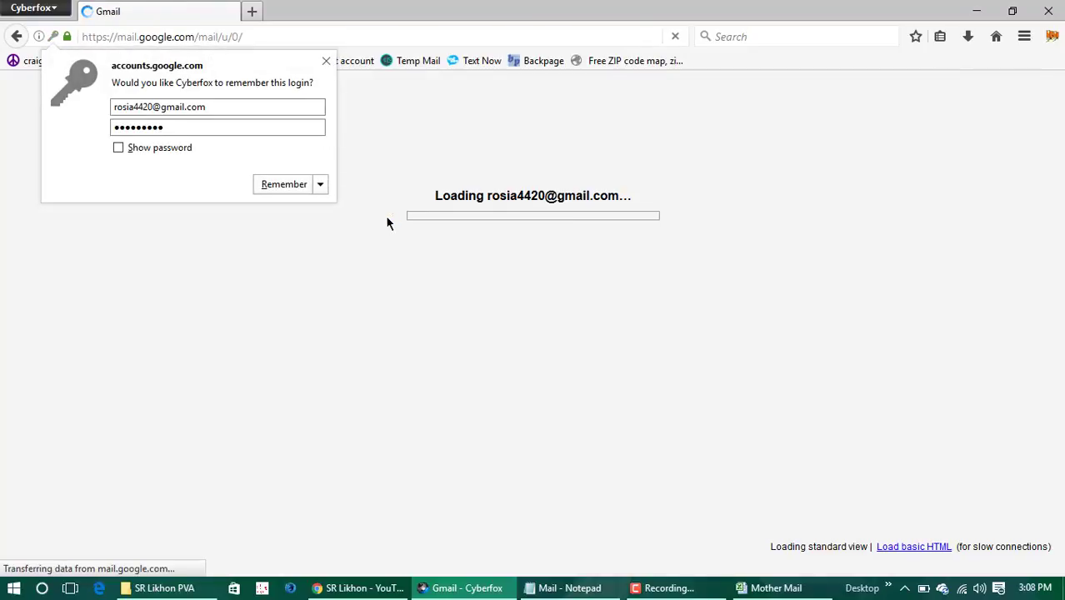
{"action": "left_click", "coordinate": [326, 61]}
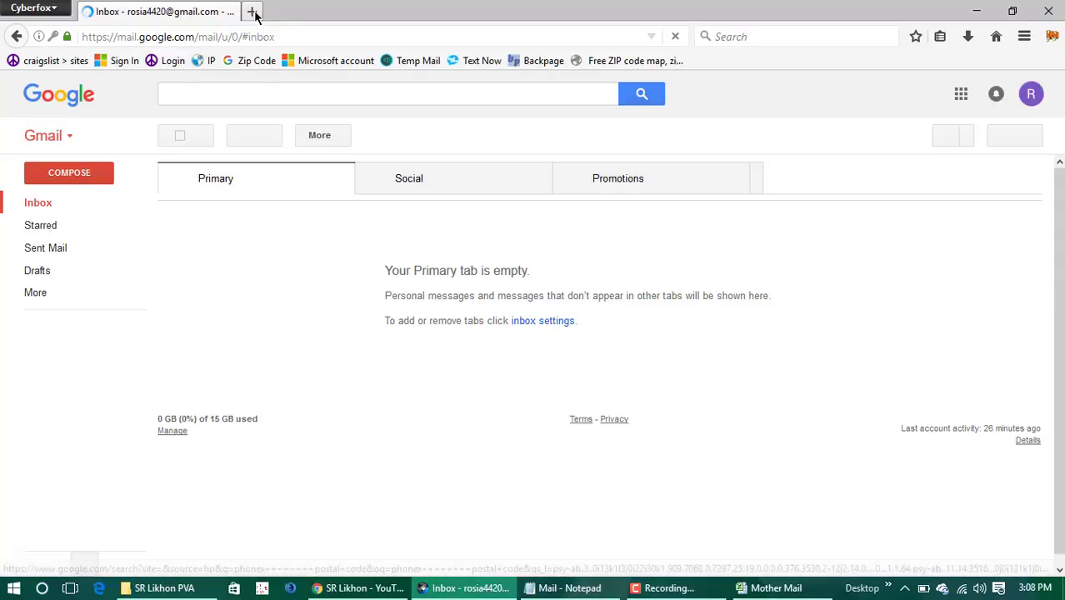
{"action": "left_click", "coordinate": [253, 12]}
Step: Start a new browser profile and load the Gmail site in it
{"action": "left_click", "coordinate": [1051, 36]}
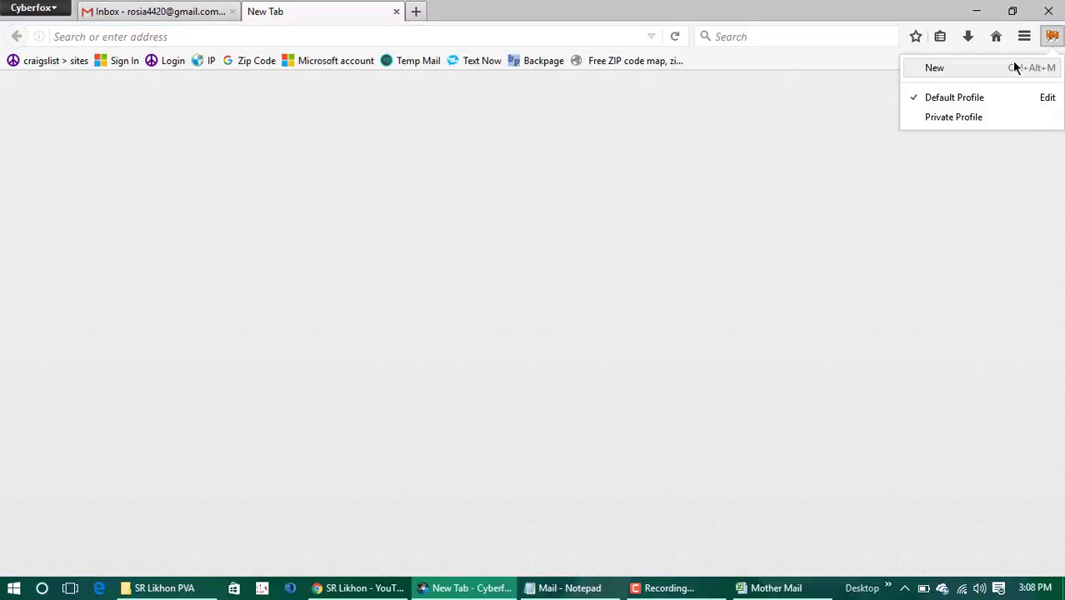
{"action": "left_click", "coordinate": [1015, 68]}
{"action": "type", "text": "gmail.com/"}
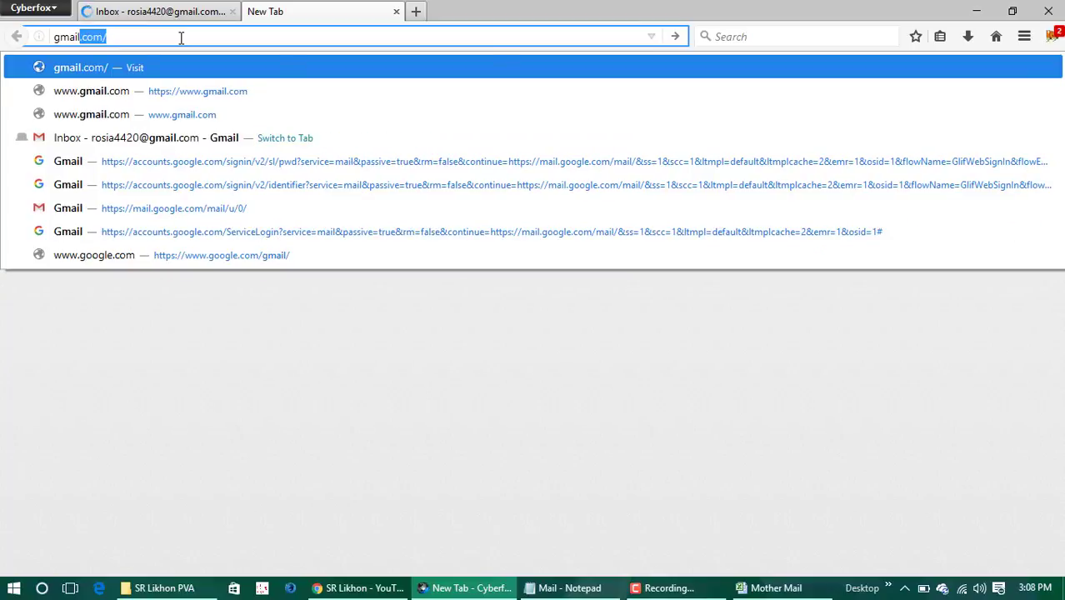
{"action": "key", "text": "Return"}
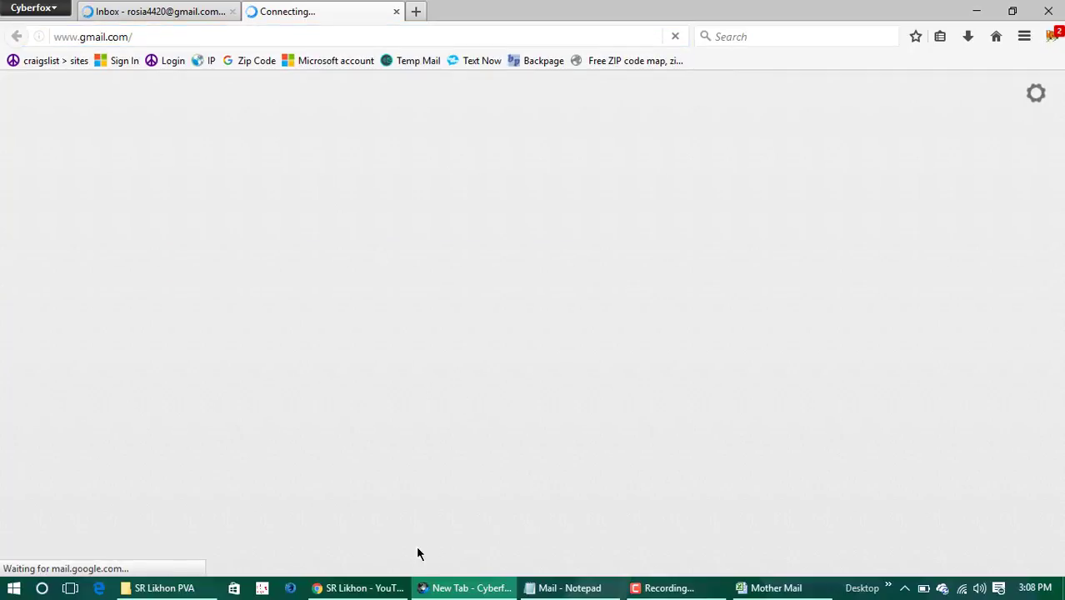
Step: Sign in with the 2nd Mother Mail address copied from B3 and its password
{"action": "left_click", "coordinate": [767, 588]}
{"action": "left_click", "coordinate": [180, 185]}
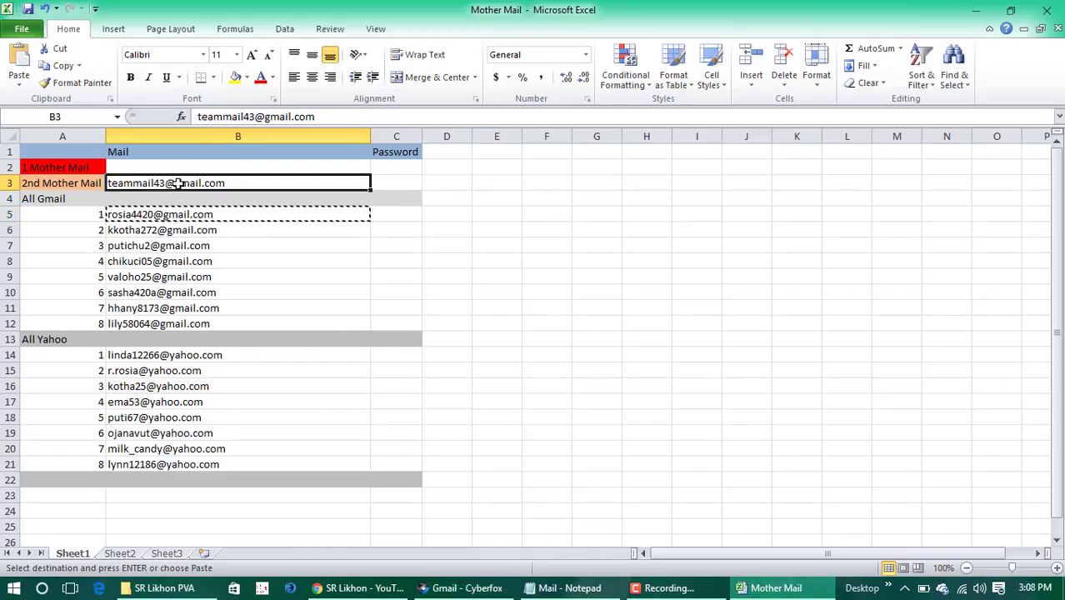
{"action": "key", "text": "ctrl+c"}
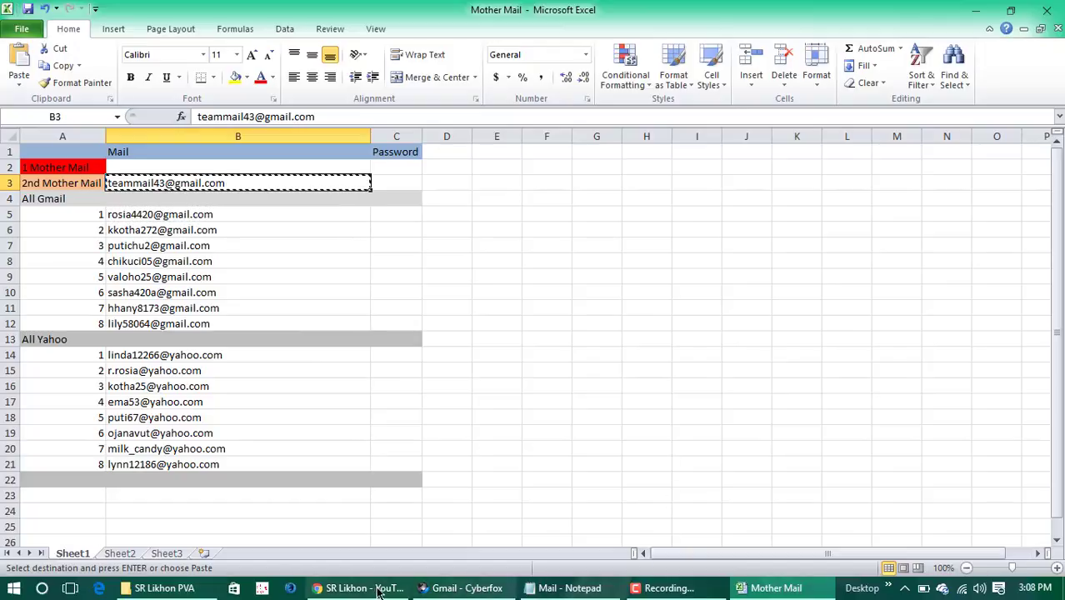
{"action": "left_click", "coordinate": [468, 588]}
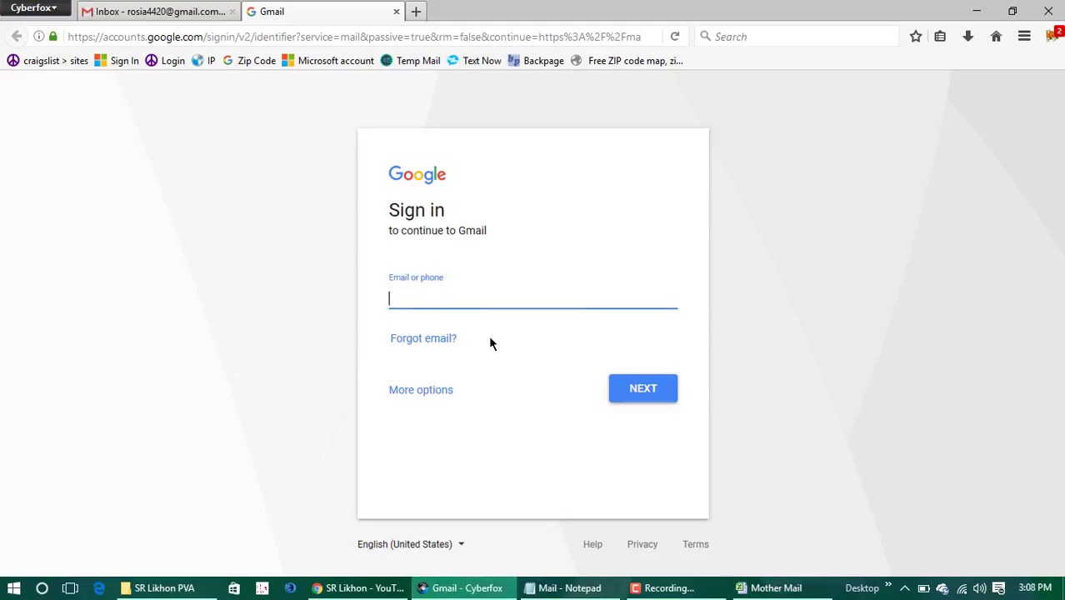
{"action": "key", "text": "ctrl+v"}
{"action": "left_click", "coordinate": [634, 384]}
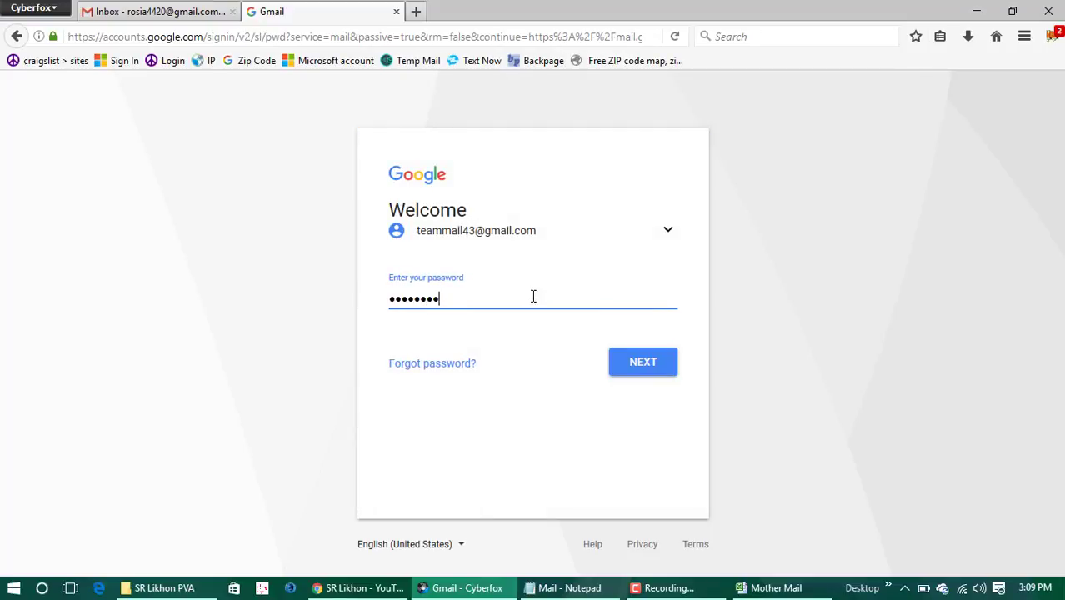
{"action": "key", "text": "Return"}
Step: Check both account tabs, then return to the workbook and mark the Yahoo addresses B14:B21
{"action": "left_click", "coordinate": [176, 12]}
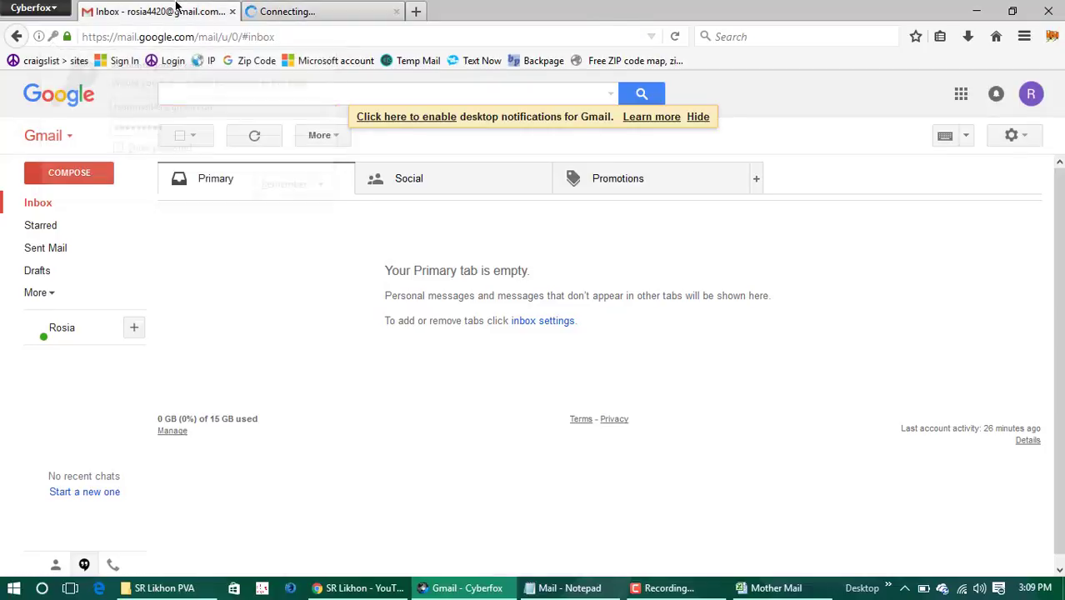
{"action": "left_click", "coordinate": [329, 11]}
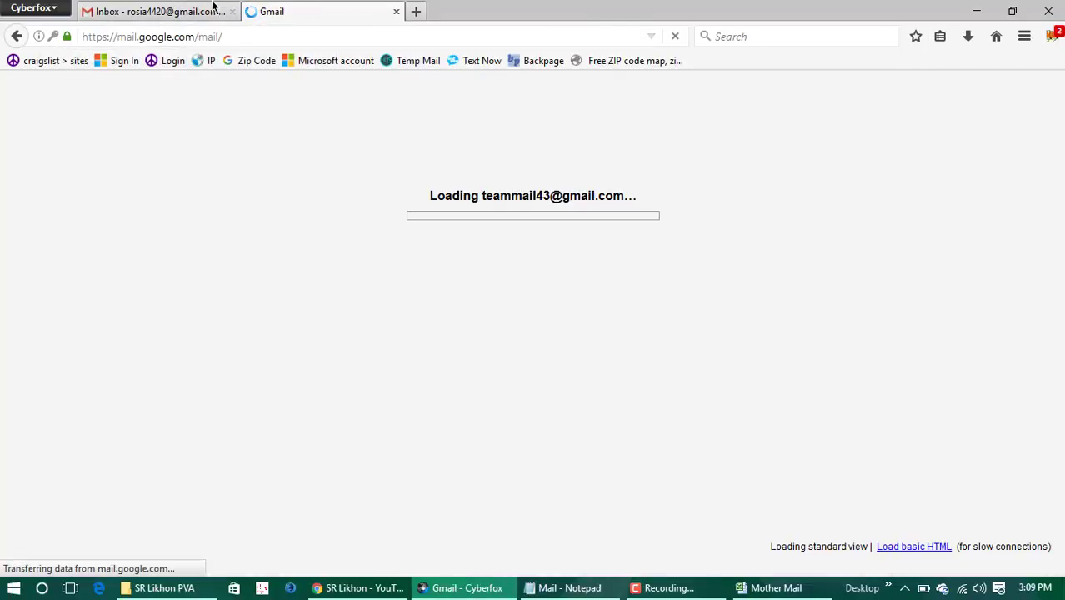
{"action": "left_click", "coordinate": [205, 9]}
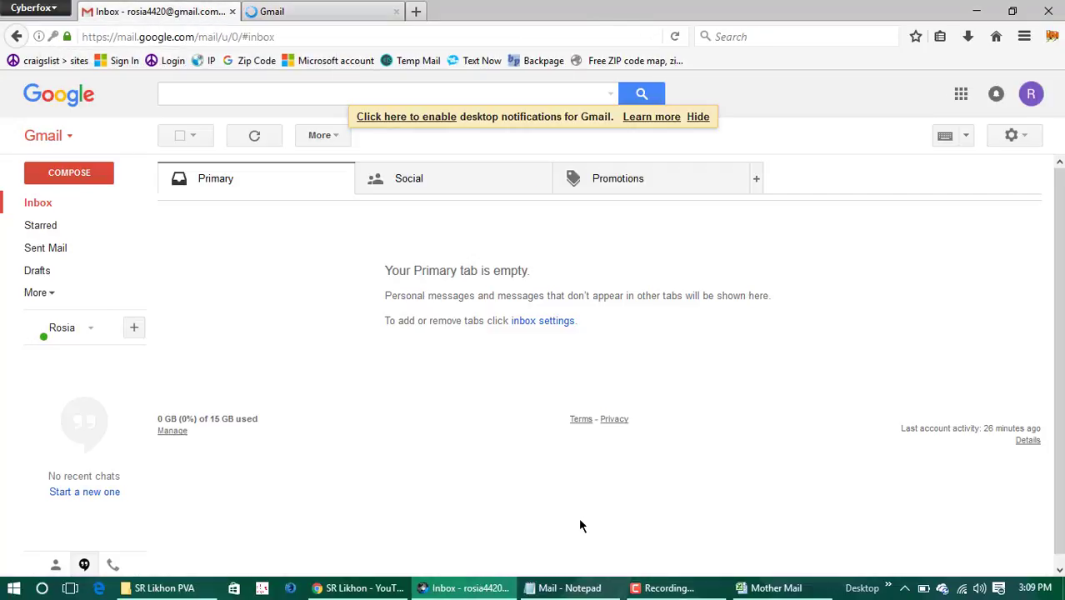
{"action": "left_click", "coordinate": [743, 592]}
{"action": "left_click_drag", "start_coordinate": [240, 463], "coordinate": [195, 352]}
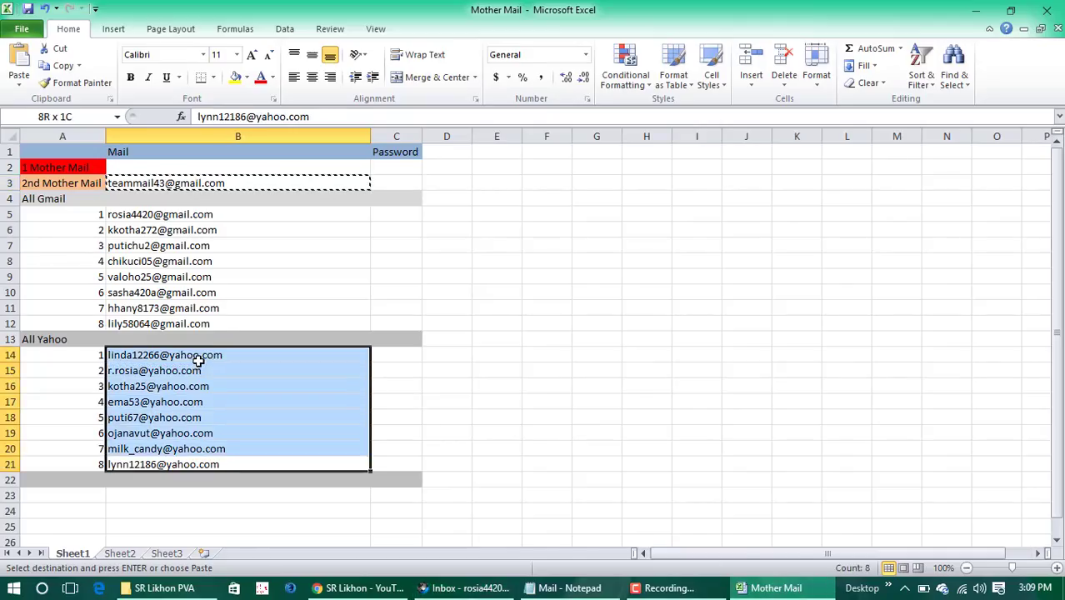
Step: Go over the Gmail list and mother cells C3, B2, C2 and B3, then minimize Excel
{"action": "left_click", "coordinate": [234, 297]}
{"action": "left_click_drag", "start_coordinate": [188, 219], "coordinate": [248, 464]}
{"action": "left_click", "coordinate": [435, 435]}
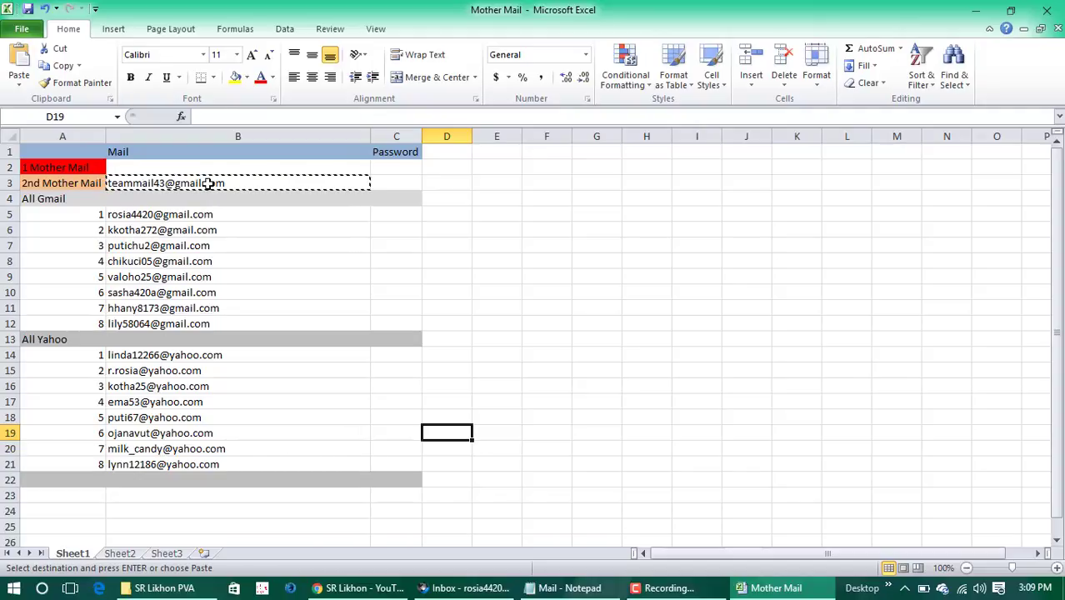
{"action": "left_click", "coordinate": [393, 190]}
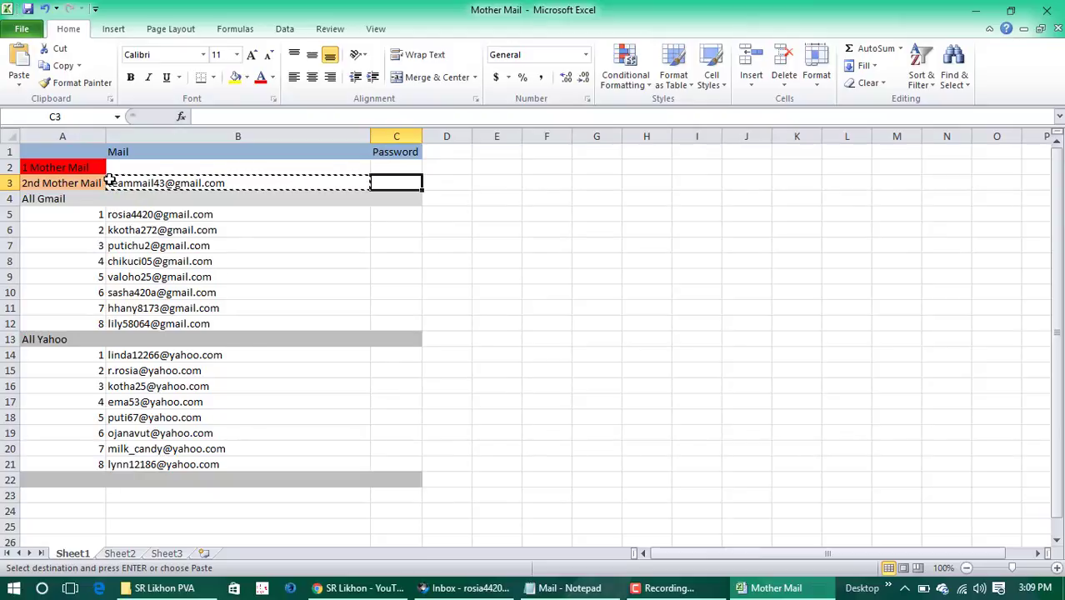
{"action": "left_click", "coordinate": [145, 166]}
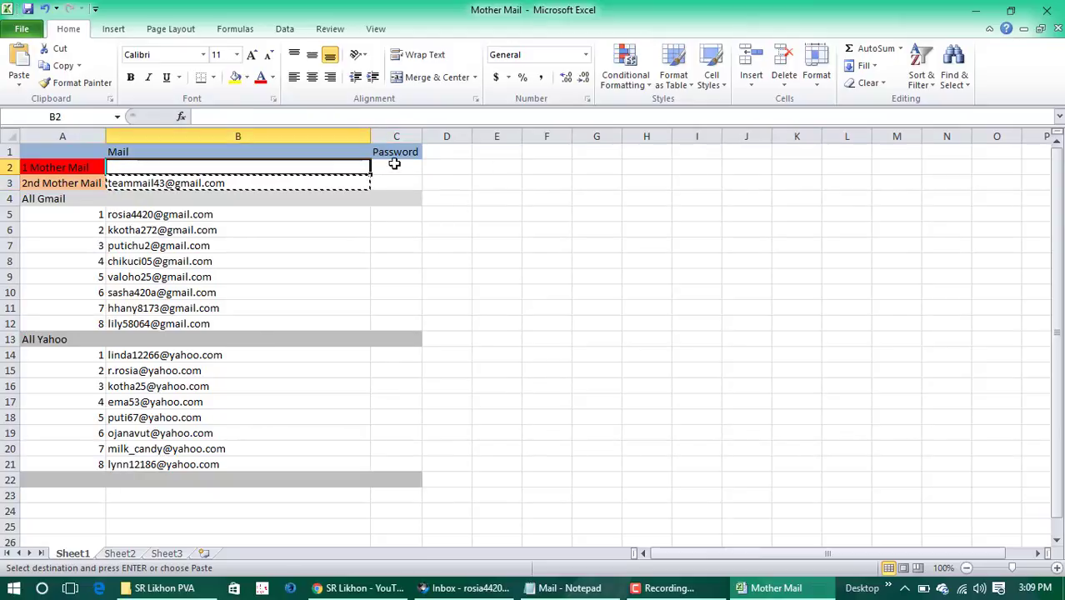
{"action": "left_click", "coordinate": [394, 164]}
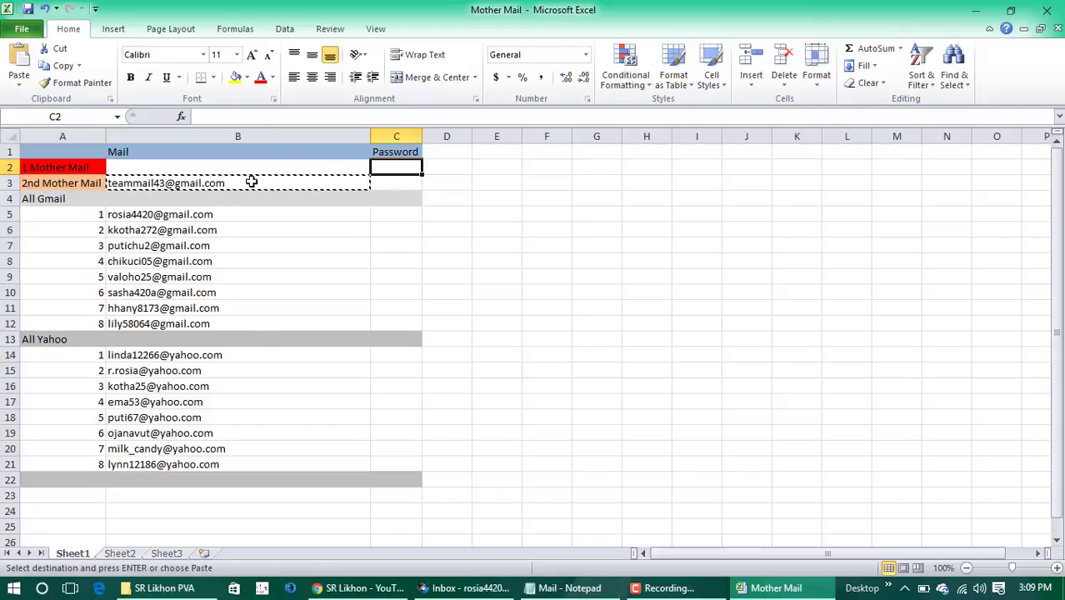
{"action": "left_click", "coordinate": [250, 181]}
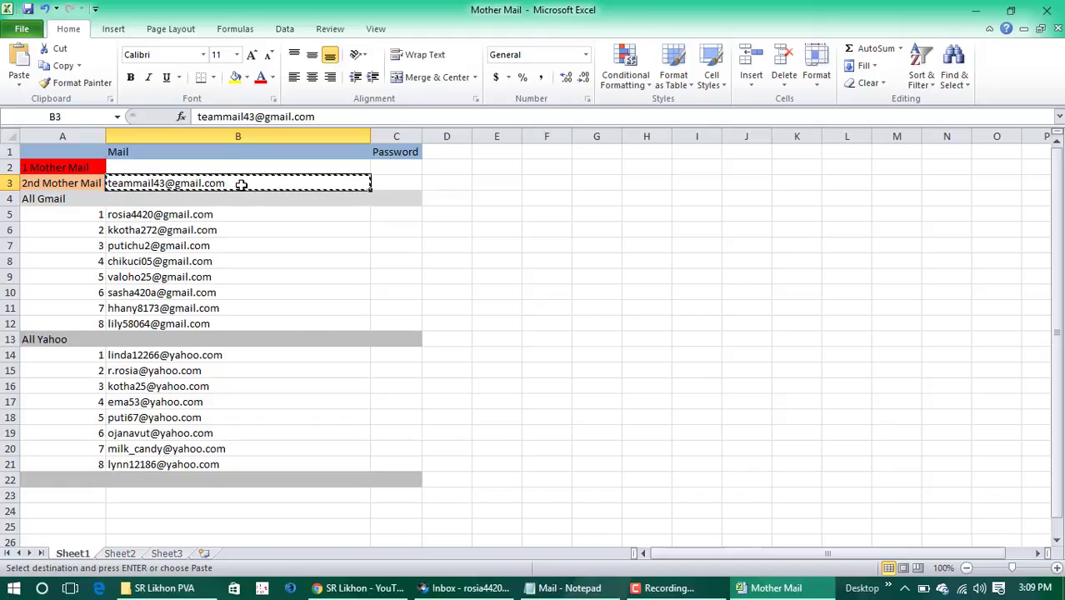
{"action": "left_click", "coordinate": [234, 167]}
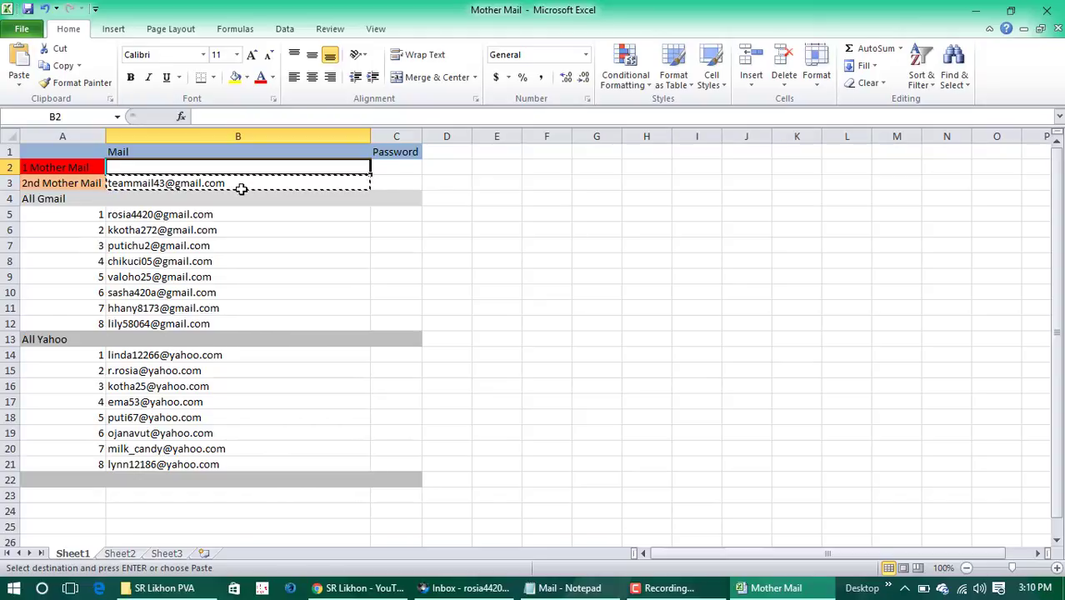
{"action": "left_click", "coordinate": [976, 9]}
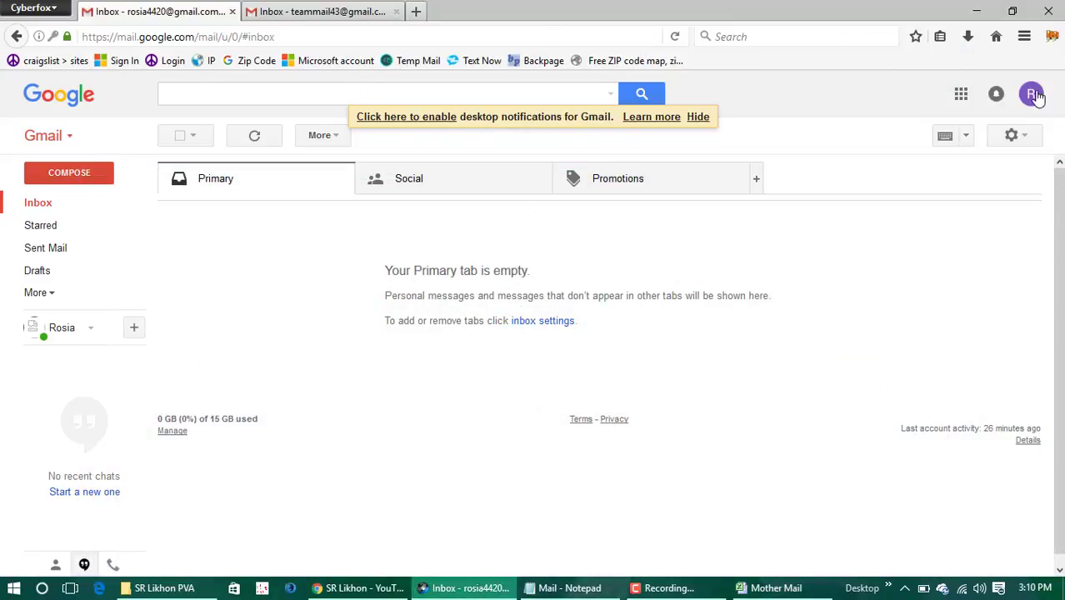
Step: Open Gmail's Forwarding and POP/IMAP settings and start adding a forwarding address
{"action": "left_click", "coordinate": [1033, 140]}
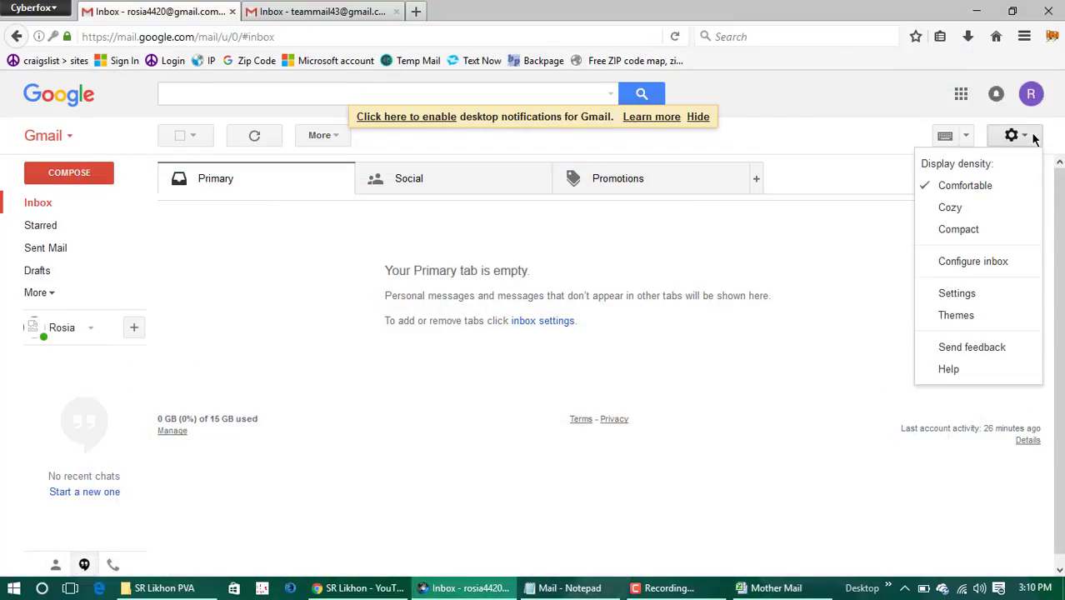
{"action": "left_click", "coordinate": [945, 298]}
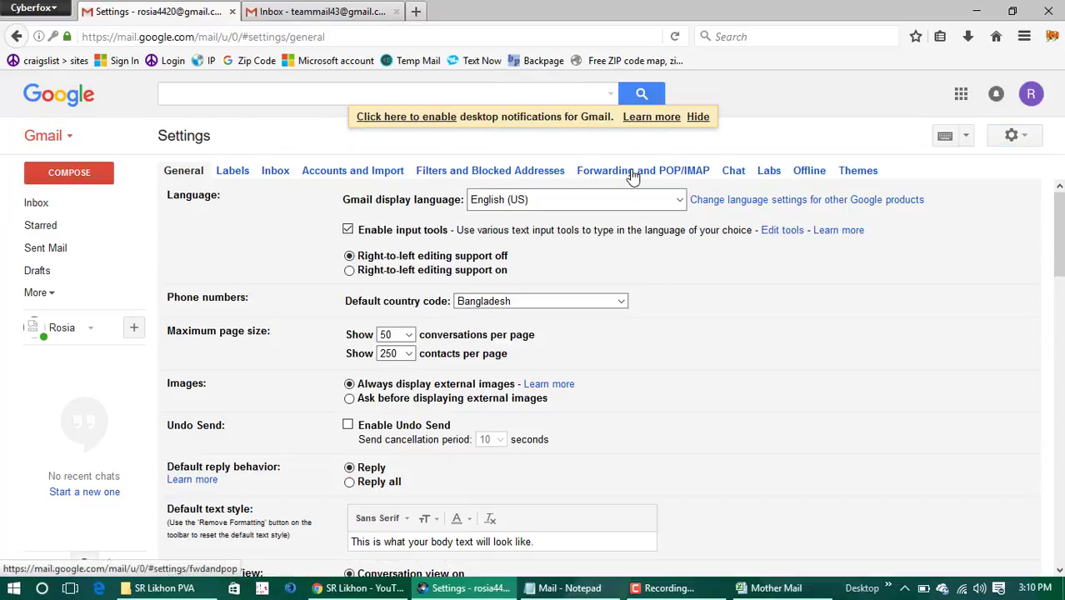
{"action": "left_click", "coordinate": [632, 171]}
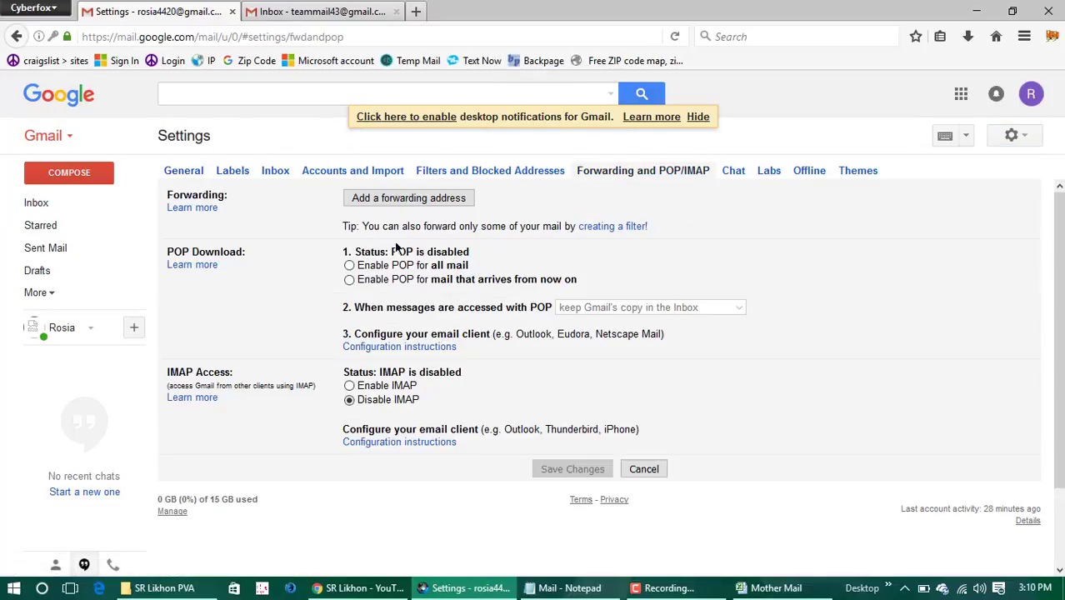
{"action": "left_click", "coordinate": [393, 198]}
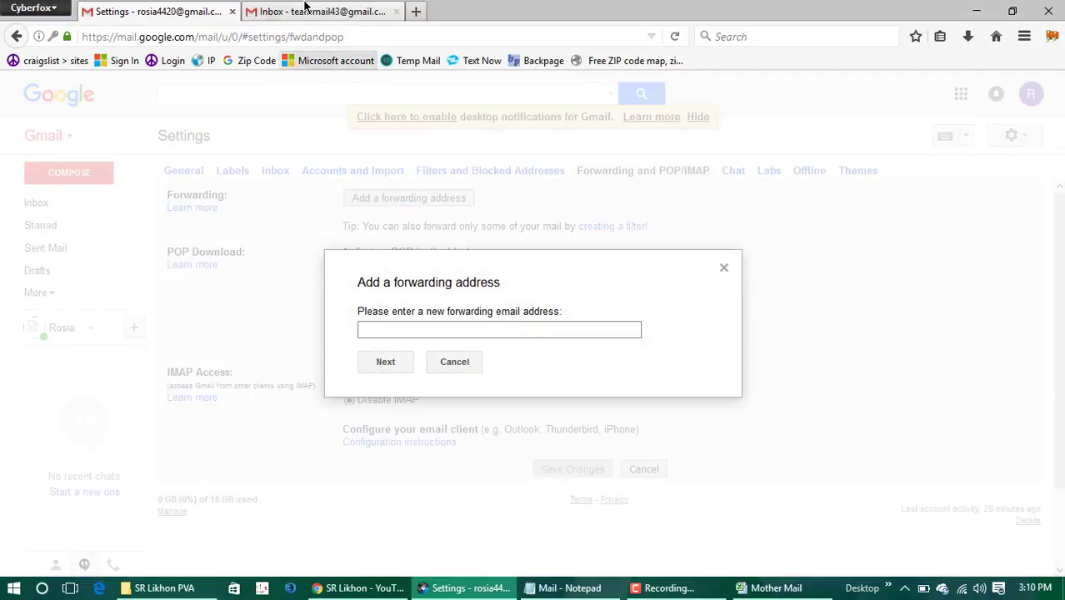
Step: Copy the second account's email address from its profile details in the other tab
{"action": "left_click", "coordinate": [305, 11]}
{"action": "left_click", "coordinate": [1030, 96]}
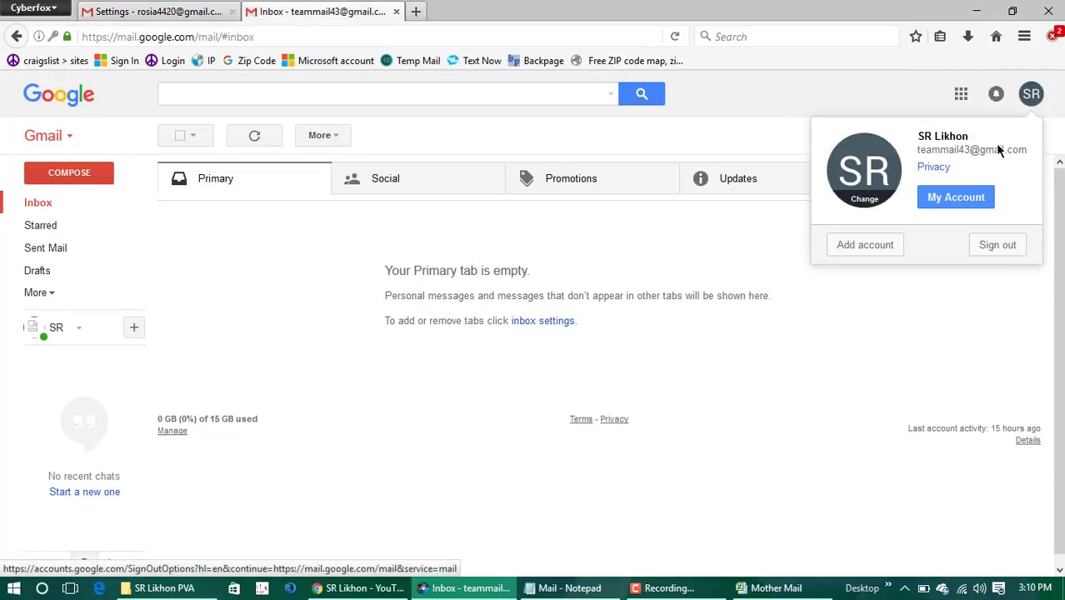
{"action": "triple_click", "coordinate": [921, 149]}
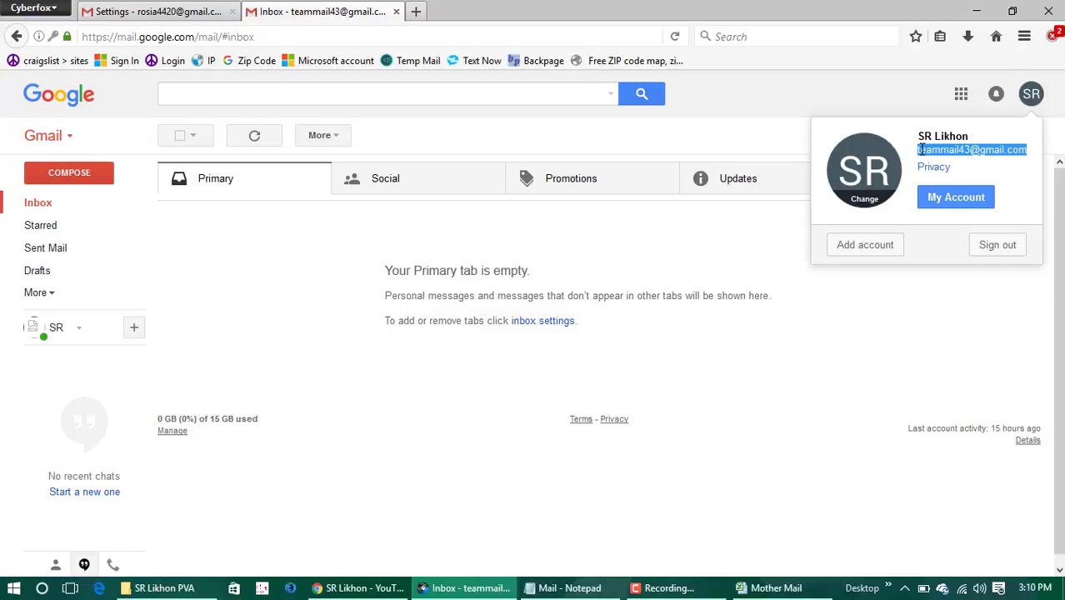
{"action": "right_click", "coordinate": [923, 150]}
{"action": "left_click", "coordinate": [922, 179]}
Step: Submit the copied mother address as the forwarding address and acknowledge the confirmation-code notice
{"action": "left_click", "coordinate": [208, 10]}
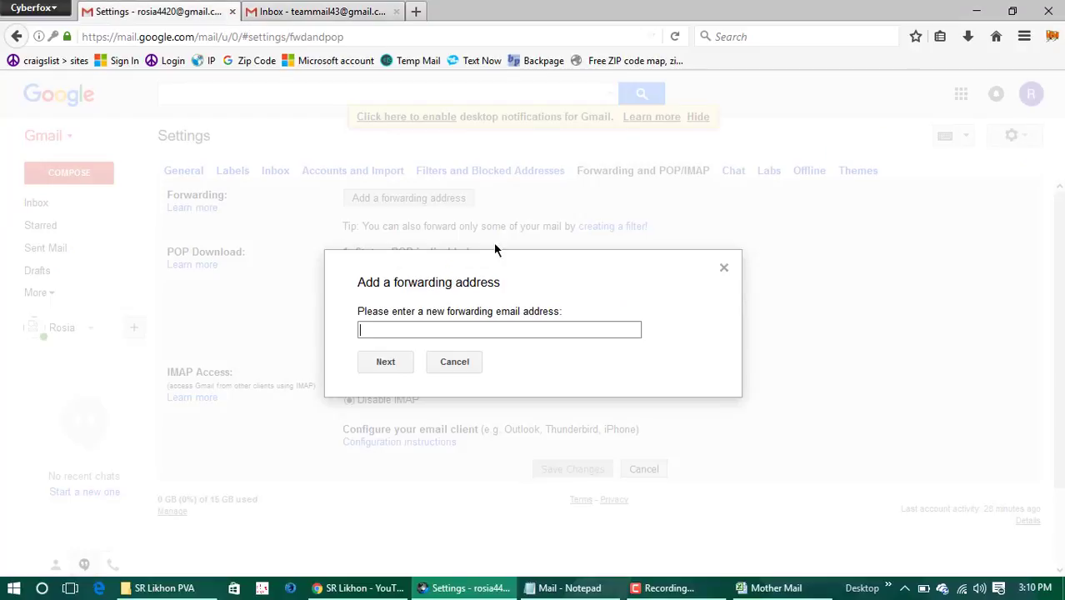
{"action": "key", "text": "ctrl+v"}
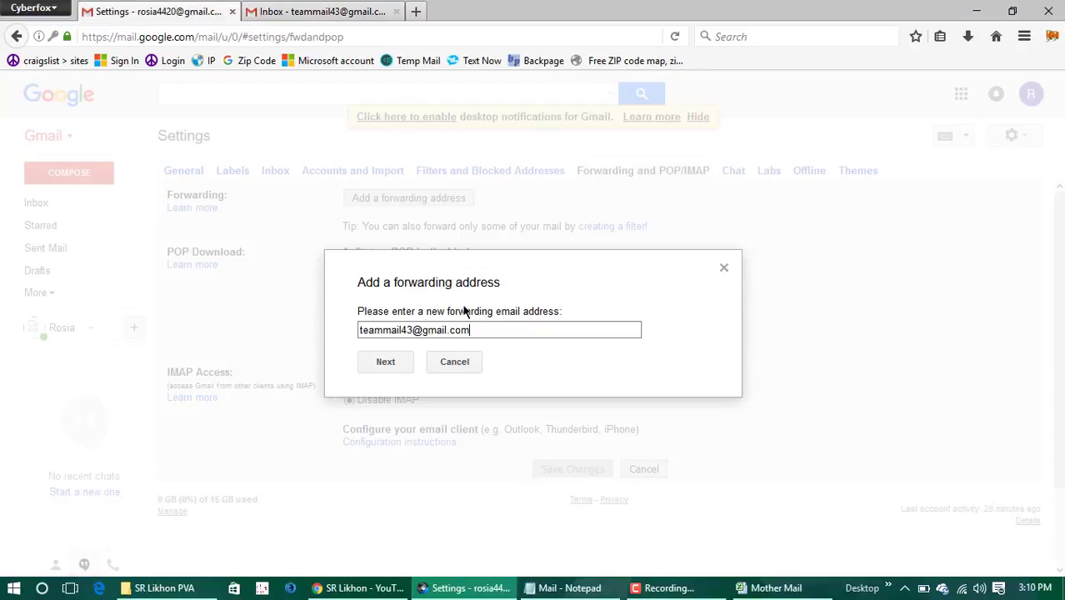
{"action": "left_click", "coordinate": [379, 362]}
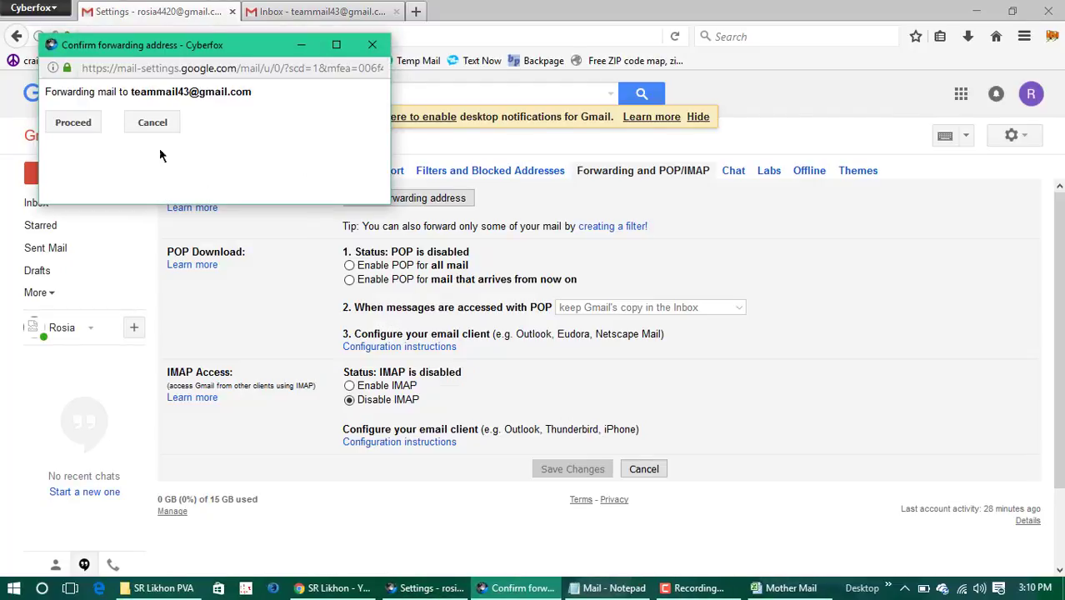
{"action": "left_click", "coordinate": [82, 124]}
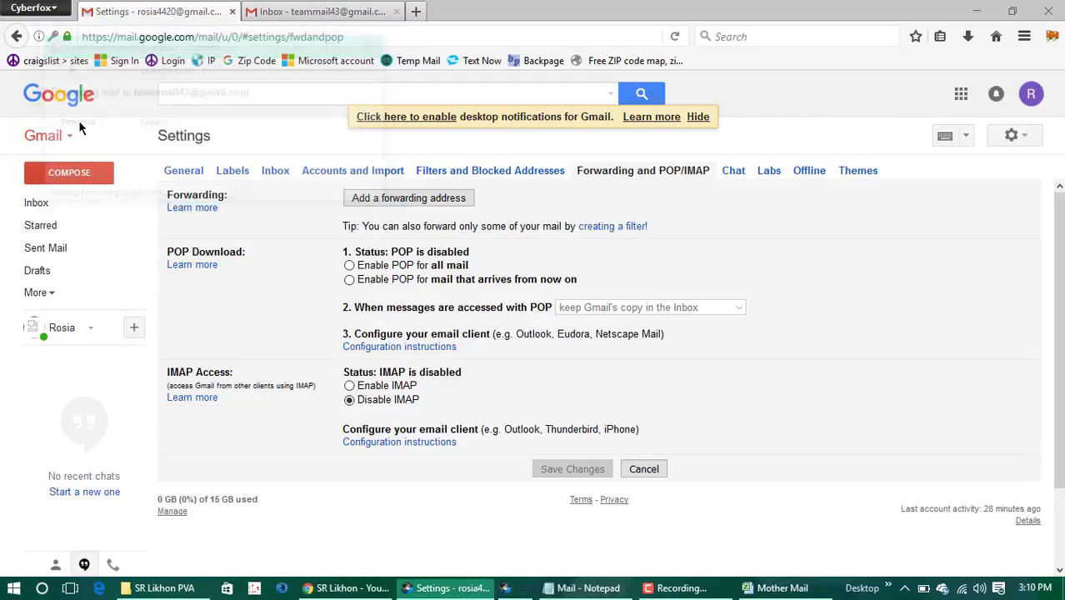
{"action": "left_click", "coordinate": [398, 361]}
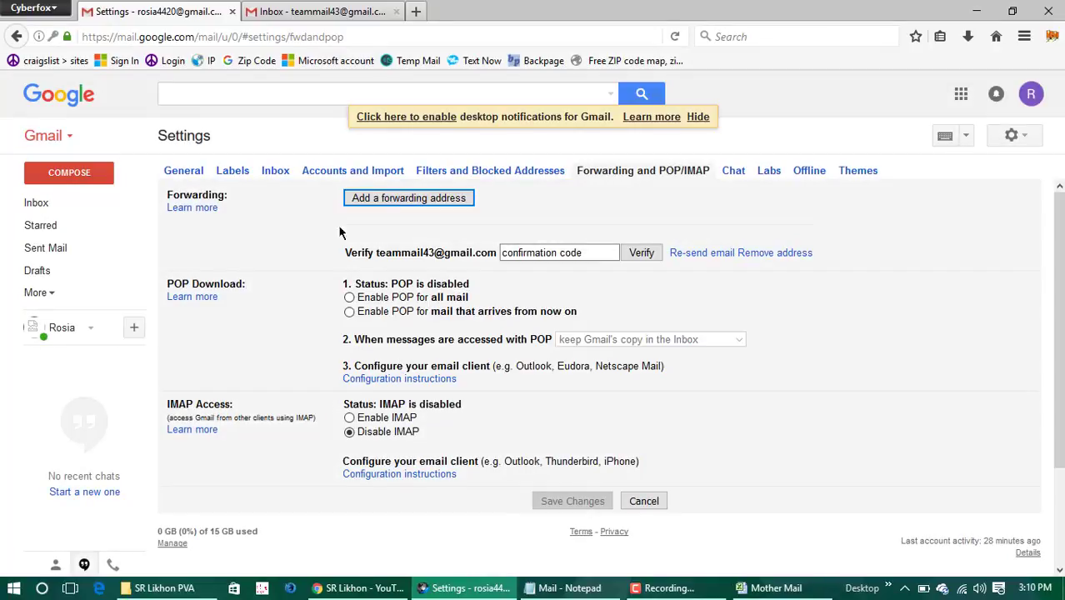
Step: Find the Gmail Forwarding Confirmation email in the mother inbox's Updates and copy its code
{"action": "left_click", "coordinate": [308, 11]}
{"action": "left_click", "coordinate": [258, 135]}
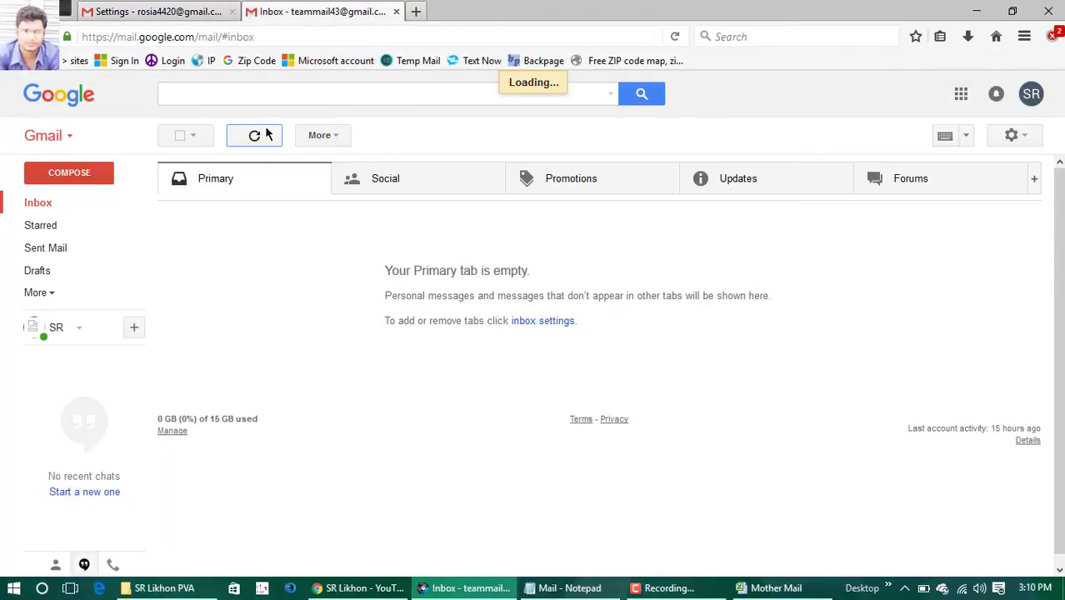
{"action": "left_click", "coordinate": [741, 175]}
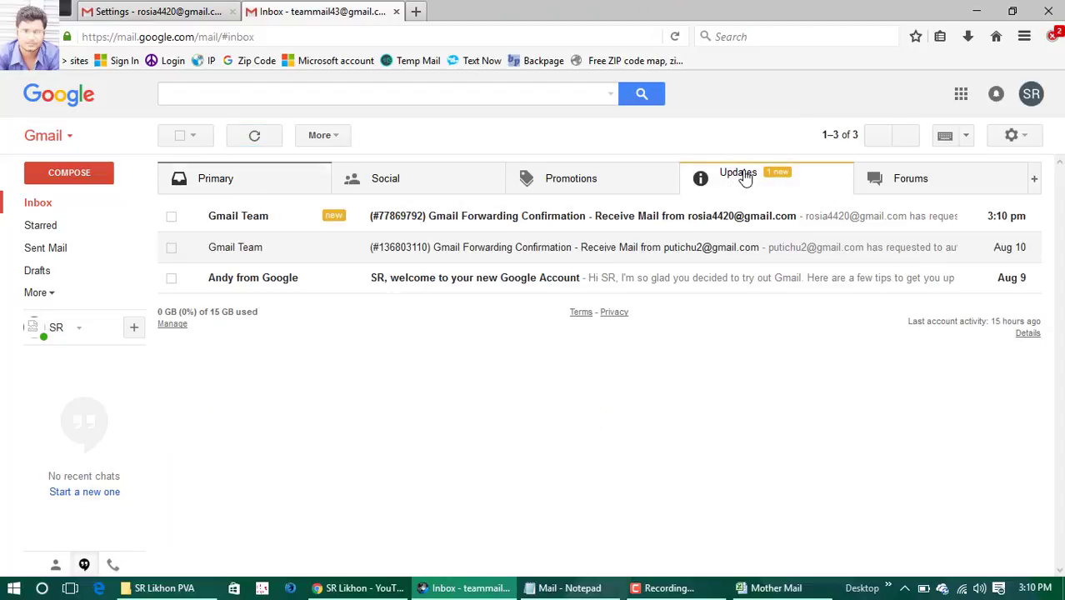
{"action": "left_click", "coordinate": [452, 219]}
{"action": "double_click", "coordinate": [293, 269]}
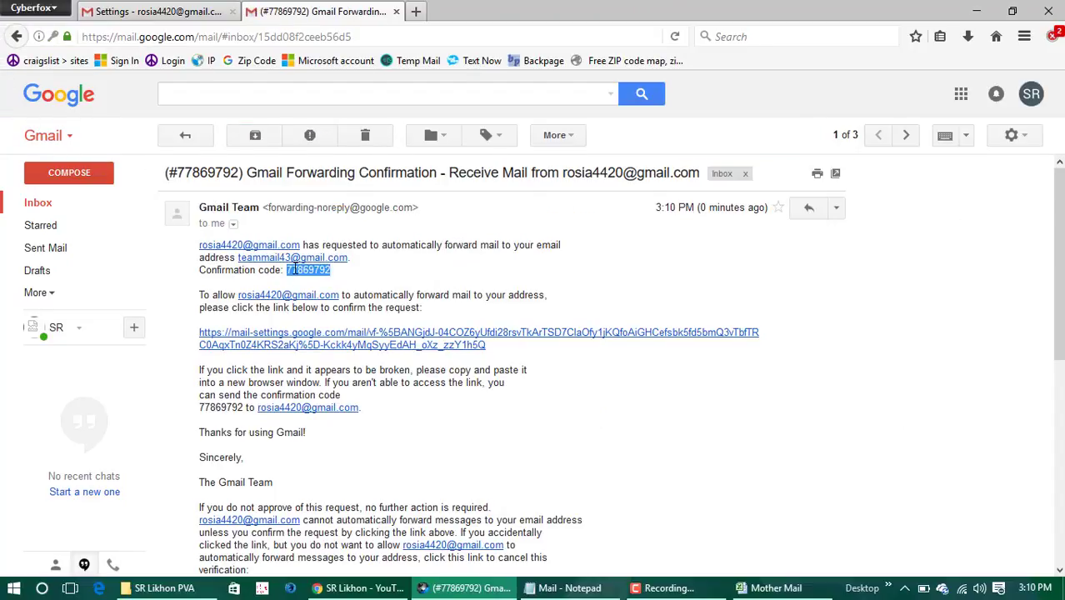
Step: Verify the forwarding address with the pasted code, enable forwarding a copy of incoming mail, and save
{"action": "left_click", "coordinate": [154, 10]}
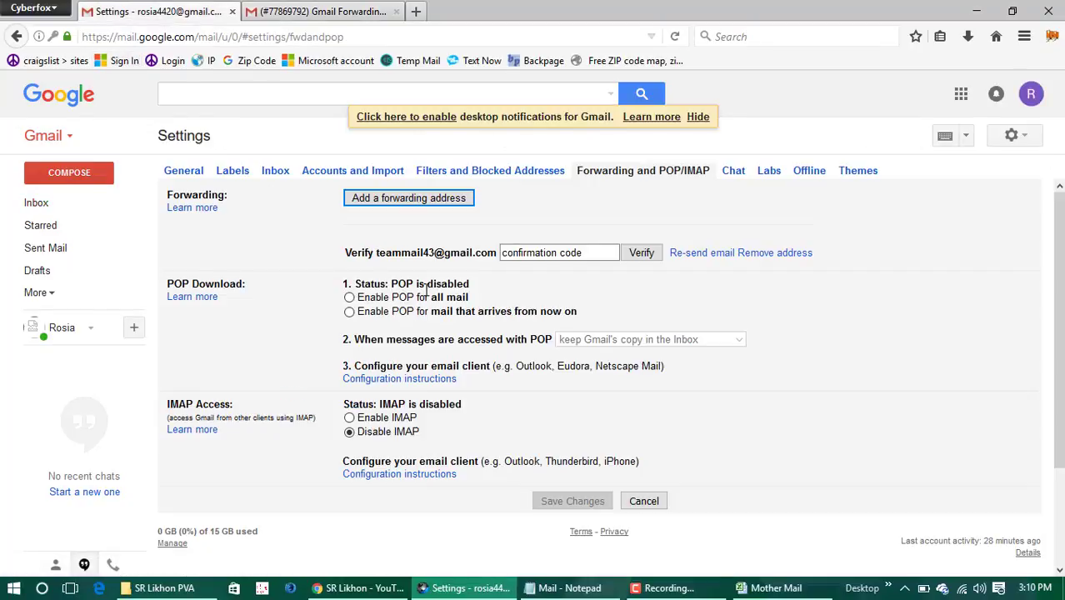
{"action": "left_click", "coordinate": [617, 253]}
{"action": "key", "text": "ctrl+v"}
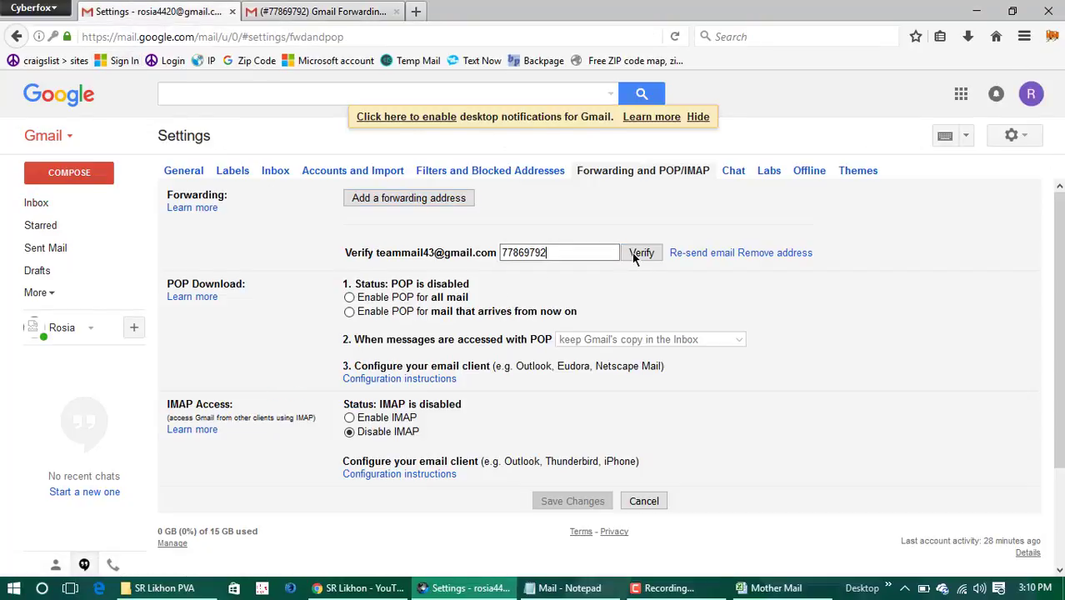
{"action": "left_click", "coordinate": [635, 256]}
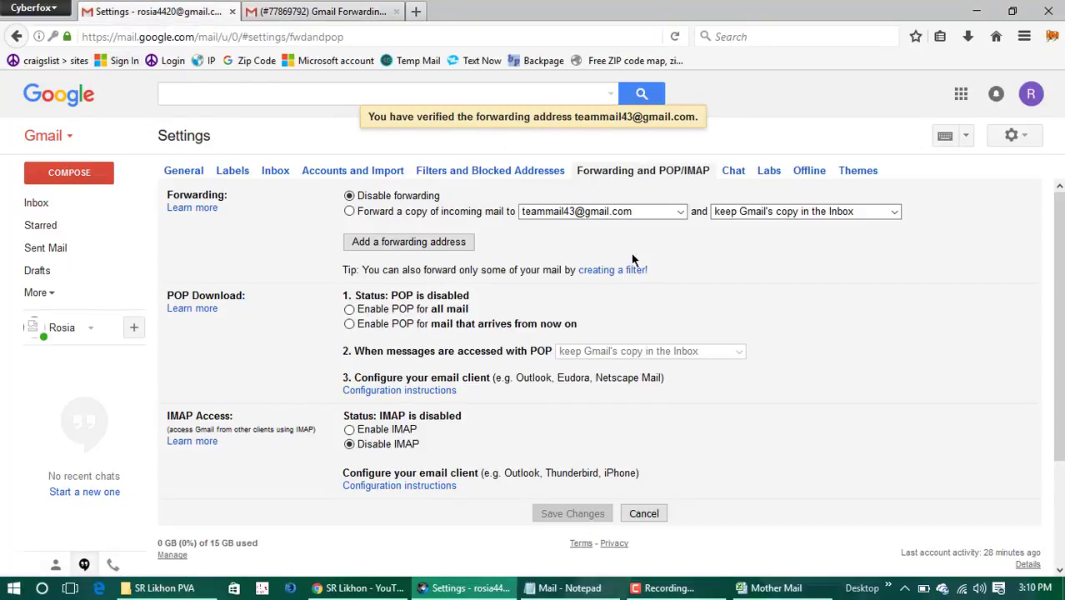
{"action": "left_click", "coordinate": [349, 210]}
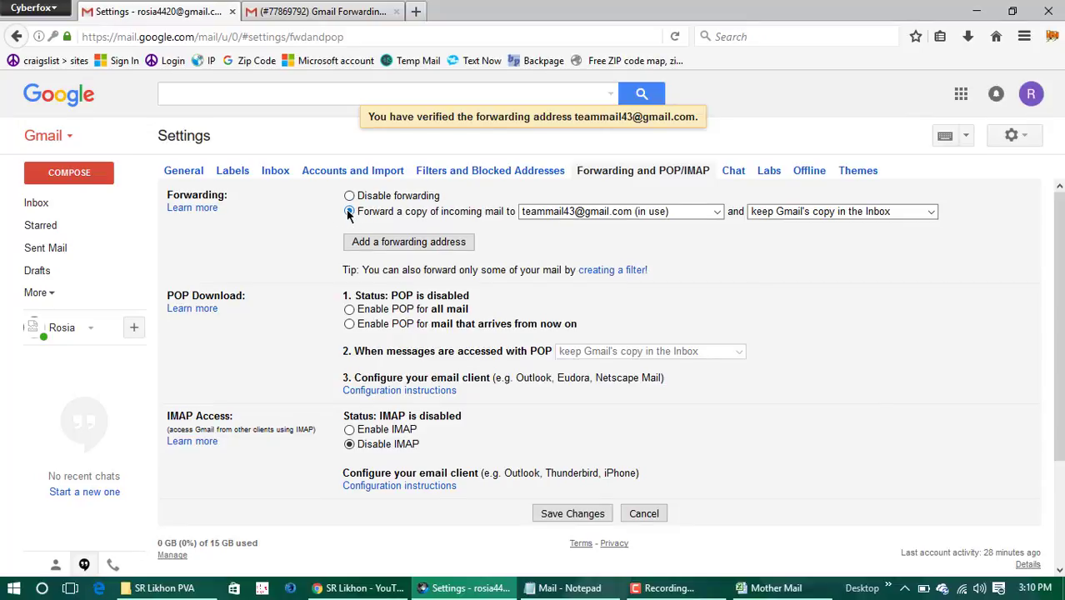
{"action": "scroll", "coordinate": [575, 354], "scroll_direction": "down", "scroll_amount": 3}
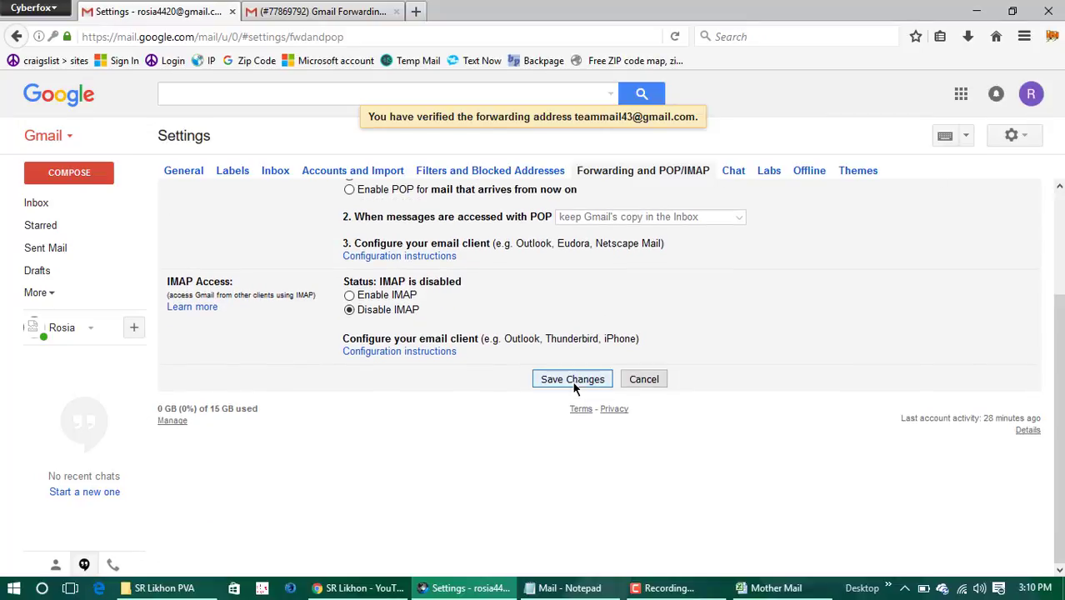
{"action": "left_click", "coordinate": [572, 380]}
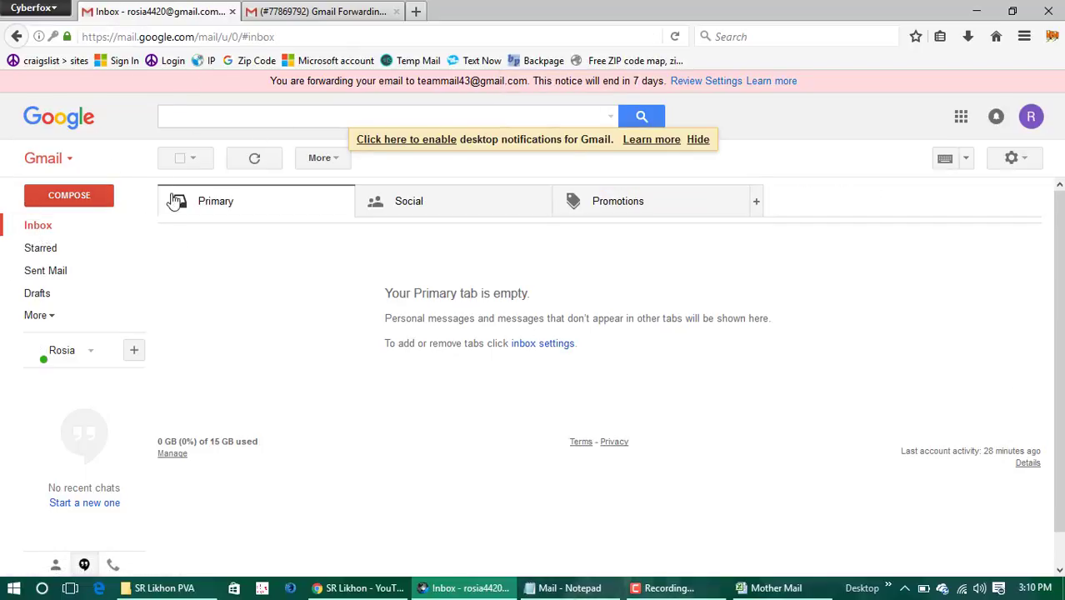
Step: Check the mother and forwarding inboxes, then return to the Mother Mail workbook
{"action": "left_click", "coordinate": [321, 13]}
{"action": "left_click", "coordinate": [47, 211]}
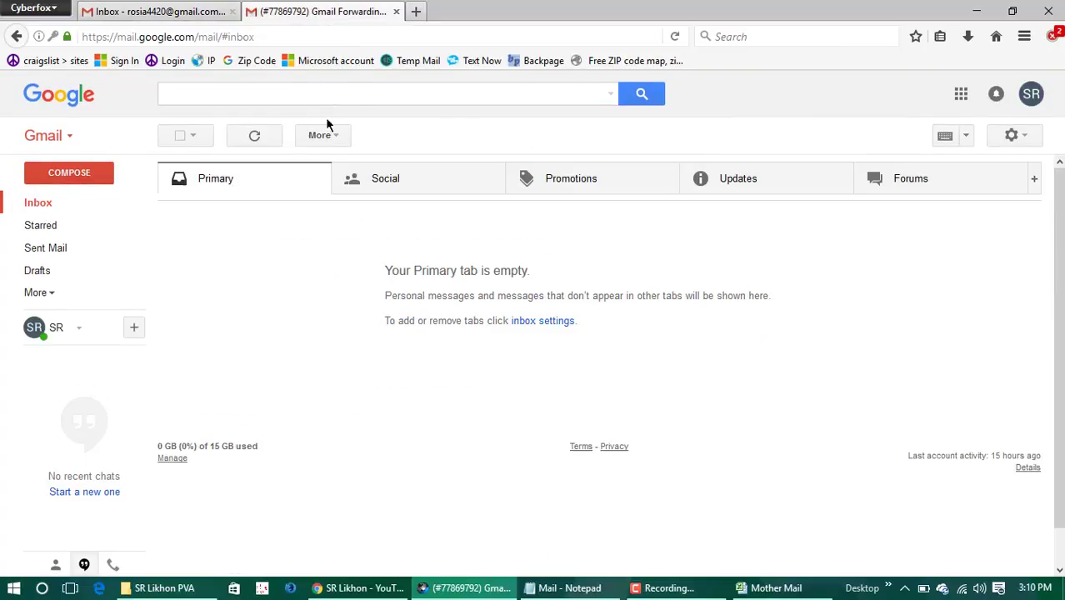
{"action": "left_click", "coordinate": [133, 12]}
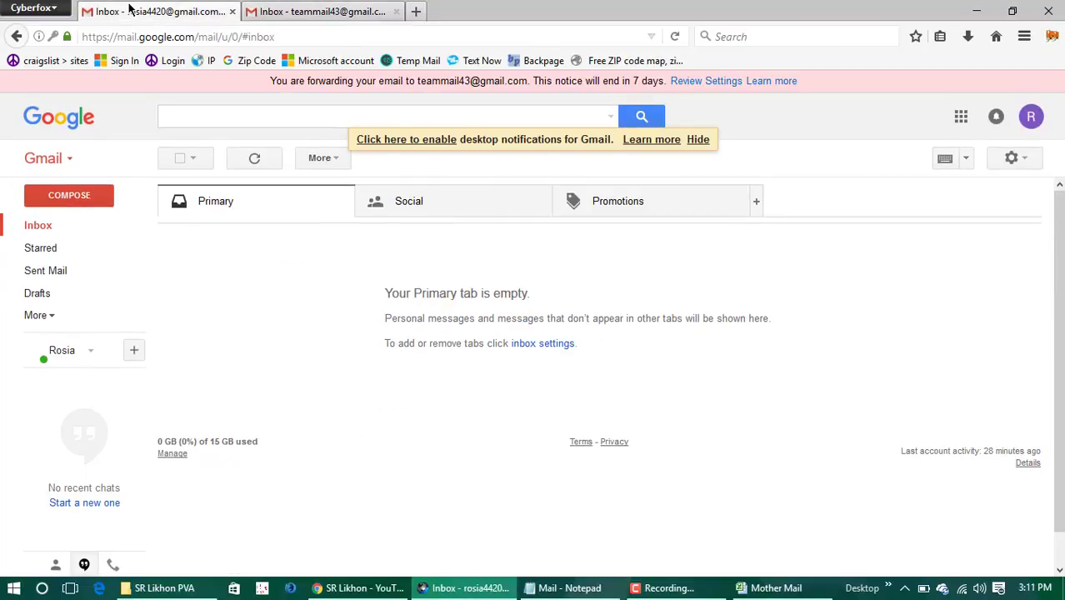
{"action": "left_click", "coordinate": [300, 11]}
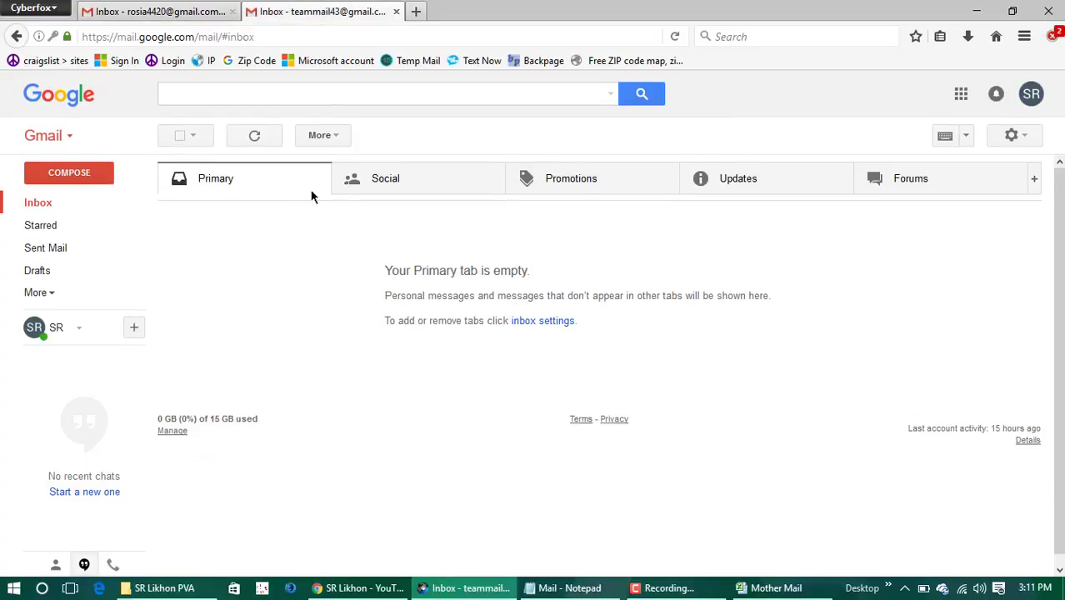
{"action": "left_click", "coordinate": [159, 11]}
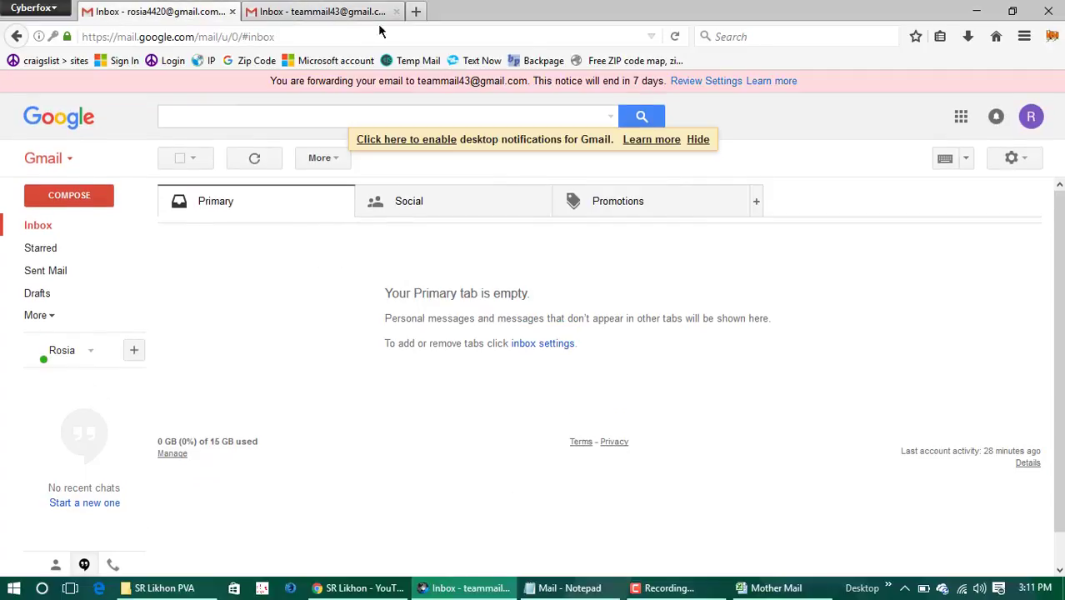
{"action": "left_click", "coordinate": [800, 587]}
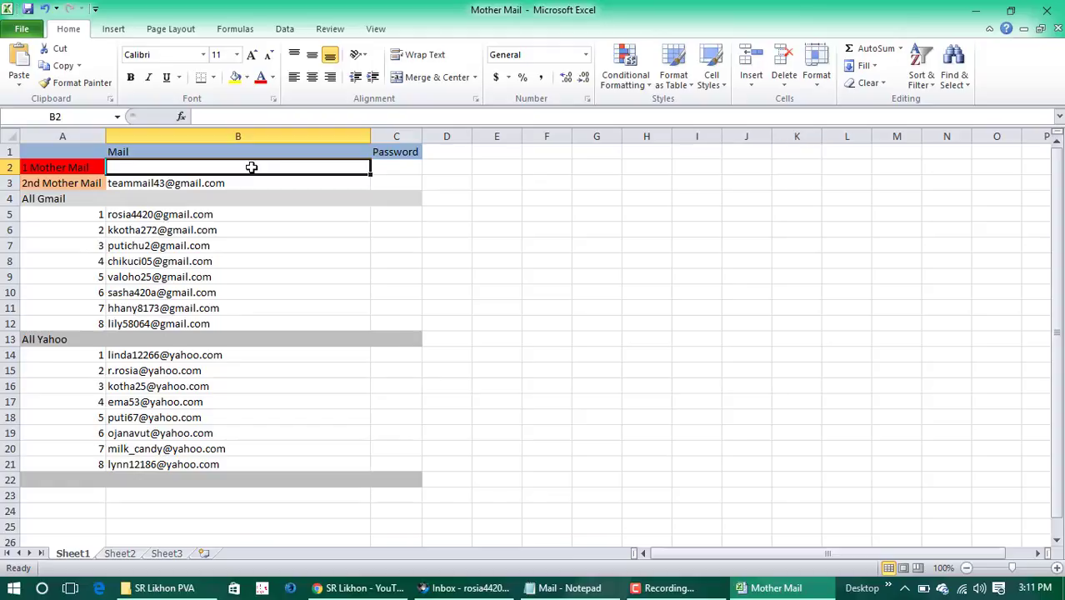
Step: Select the Yahoo addresses in B14:B19, then the second mother address in B3
{"action": "left_click_drag", "start_coordinate": [170, 357], "coordinate": [200, 428]}
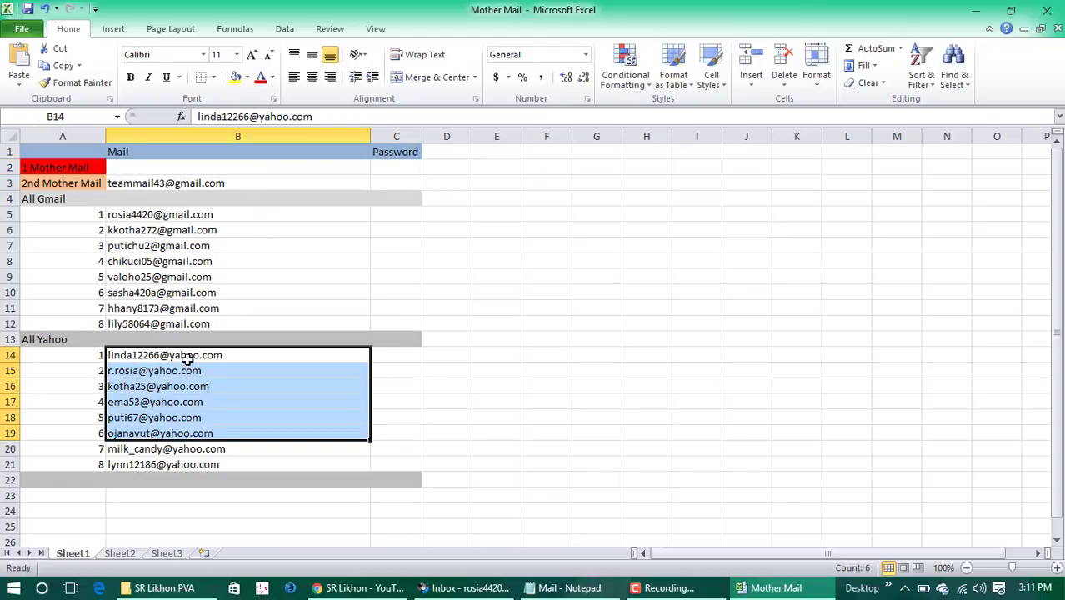
{"action": "left_click", "coordinate": [186, 181]}
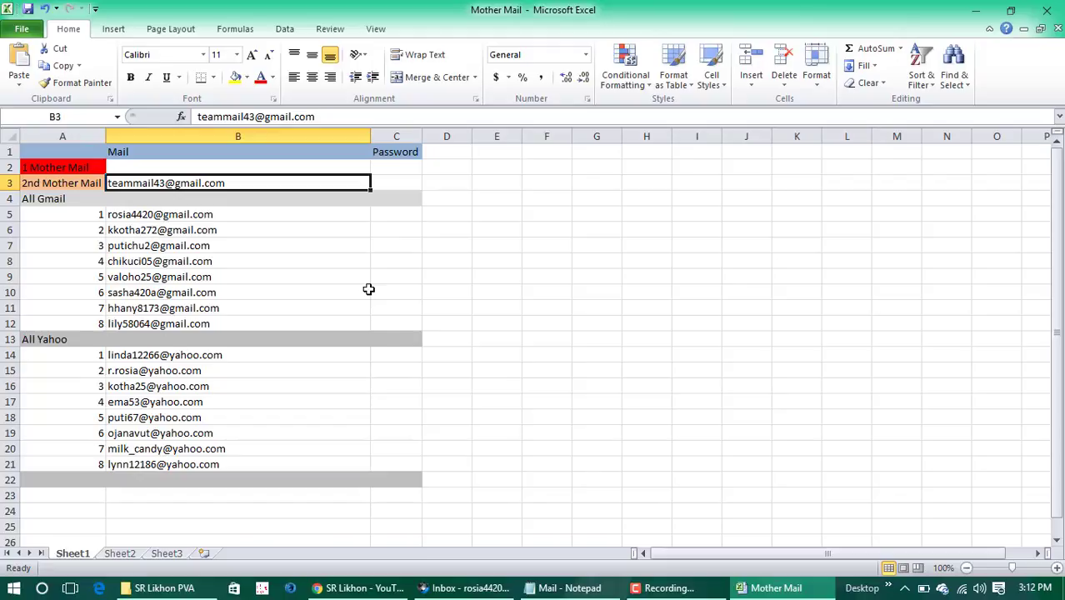
Step: In Chrome, open vipnlines.myshopify.com in a new tab via the Earning Site bookmark folder
{"action": "left_click", "coordinate": [335, 588]}
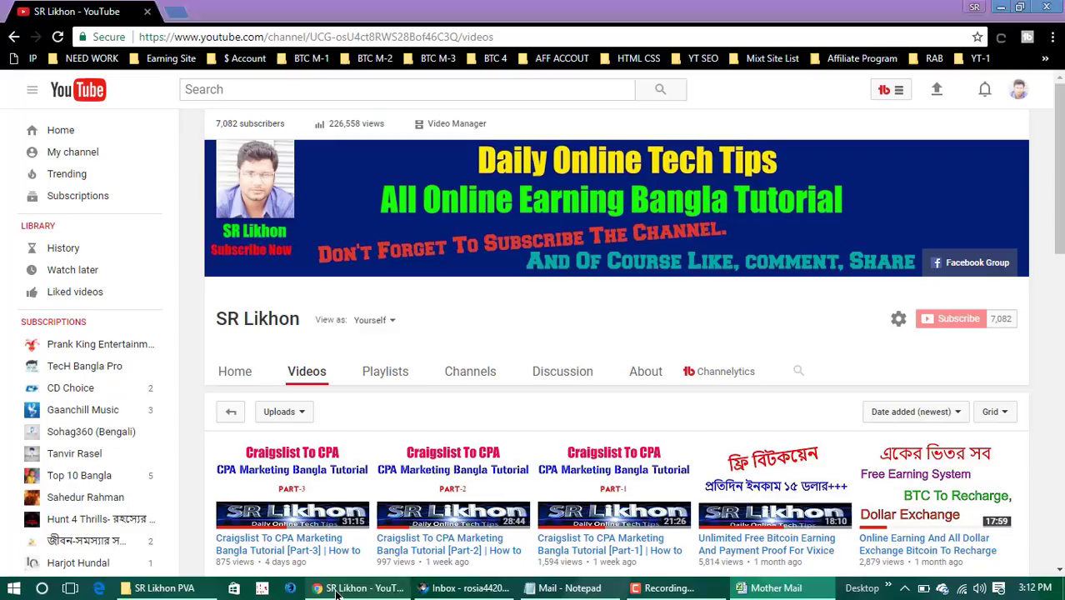
{"action": "left_click", "coordinate": [174, 11]}
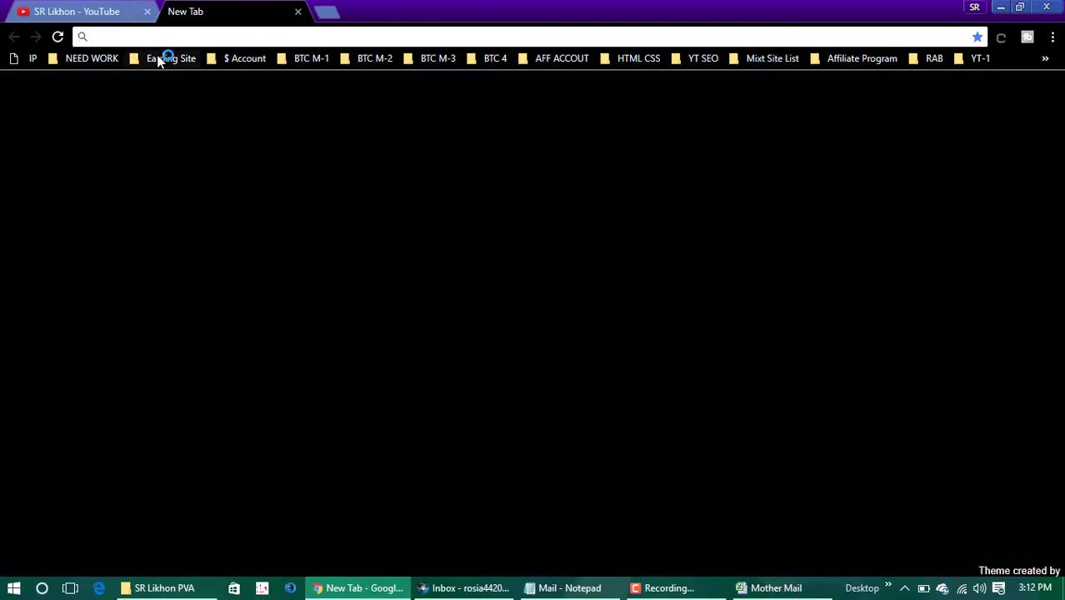
{"action": "left_click", "coordinate": [166, 57]}
{"action": "mouse_move", "coordinate": [91, 58]}
{"action": "left_click", "coordinate": [104, 148]}
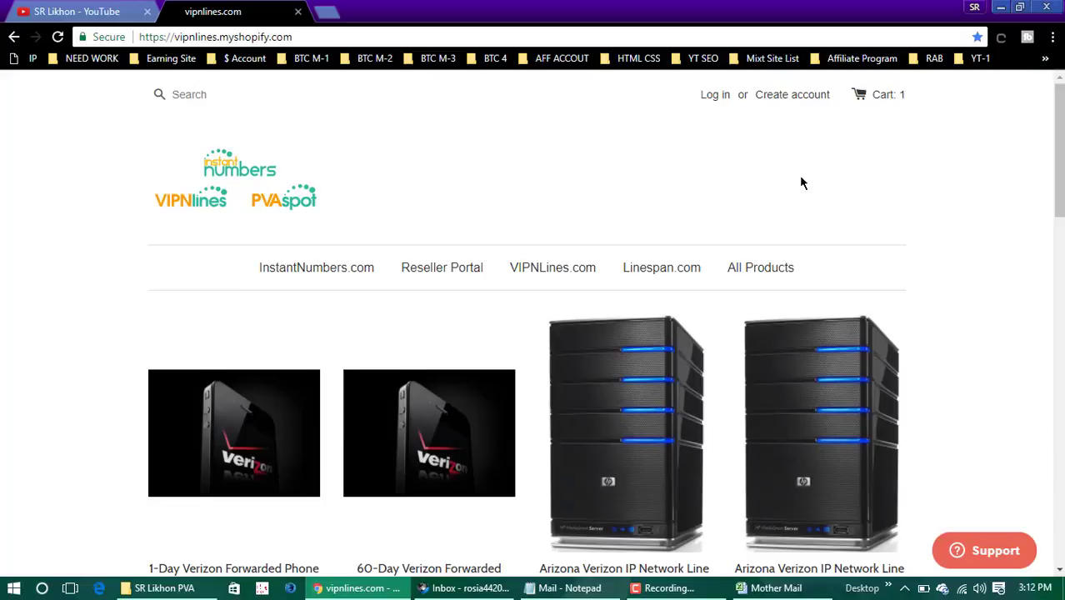
Step: Open the Arizona Verizon IP Network Line (VIPN) 4G Lines product and show its Weekly/Monthly Duration options
{"action": "scroll", "coordinate": [932, 224], "scroll_direction": "down", "scroll_amount": 1}
{"action": "scroll", "coordinate": [932, 224], "scroll_direction": "down", "scroll_amount": 3}
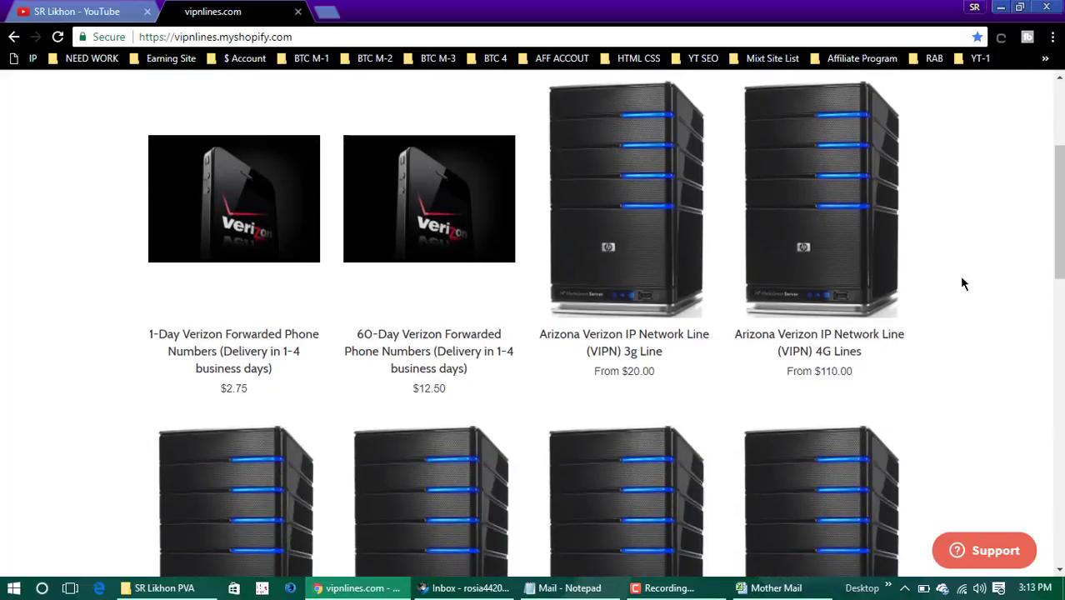
{"action": "scroll", "coordinate": [885, 282], "scroll_direction": "up", "scroll_amount": 2}
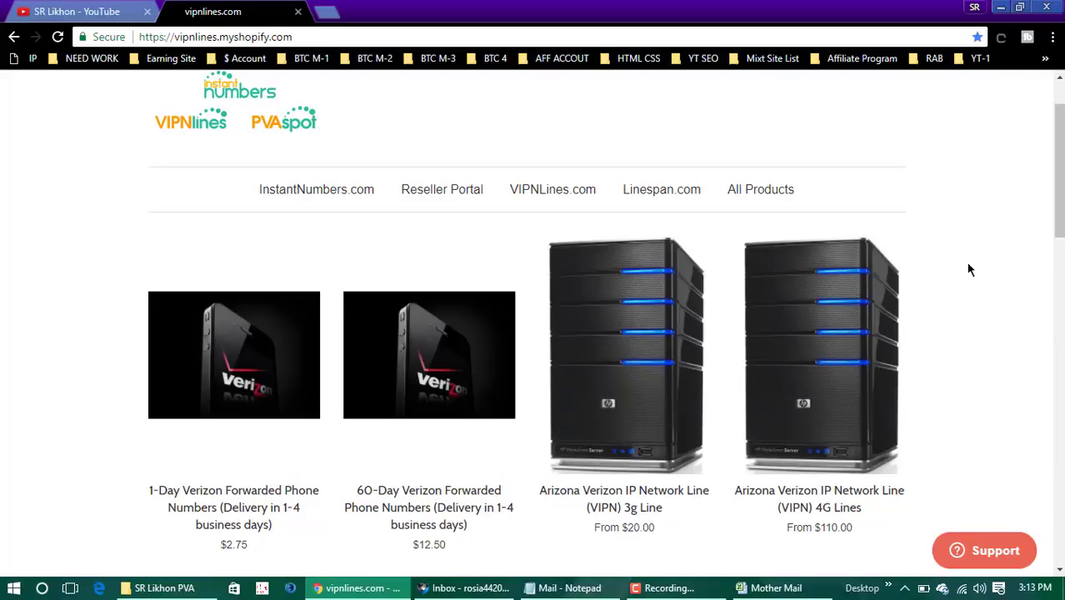
{"action": "scroll", "coordinate": [968, 269], "scroll_direction": "down", "scroll_amount": 2}
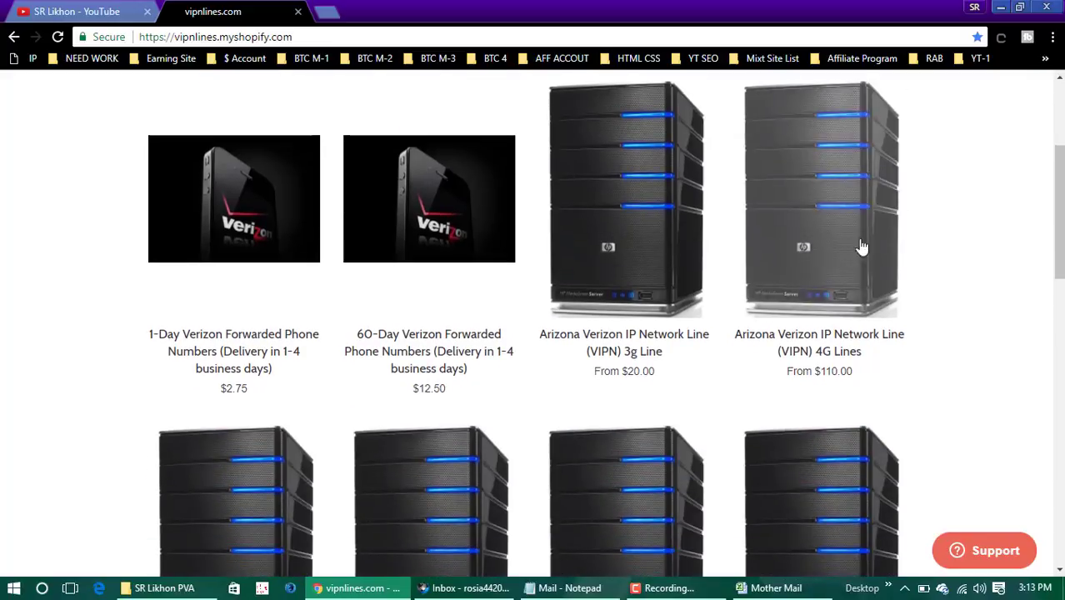
{"action": "scroll", "coordinate": [936, 231], "scroll_direction": "up", "scroll_amount": 1}
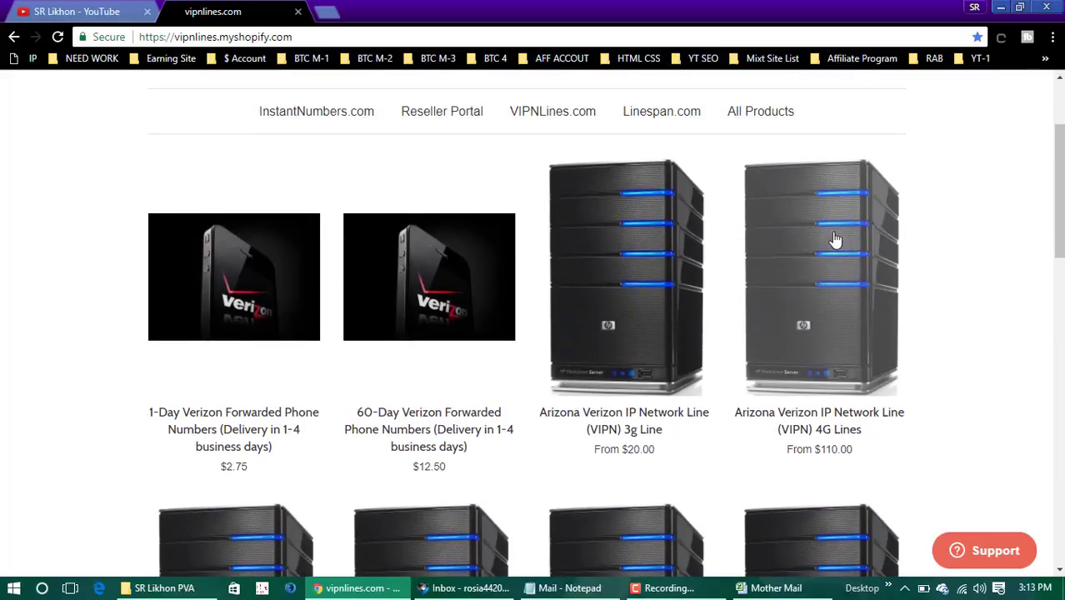
{"action": "left_click", "coordinate": [847, 246]}
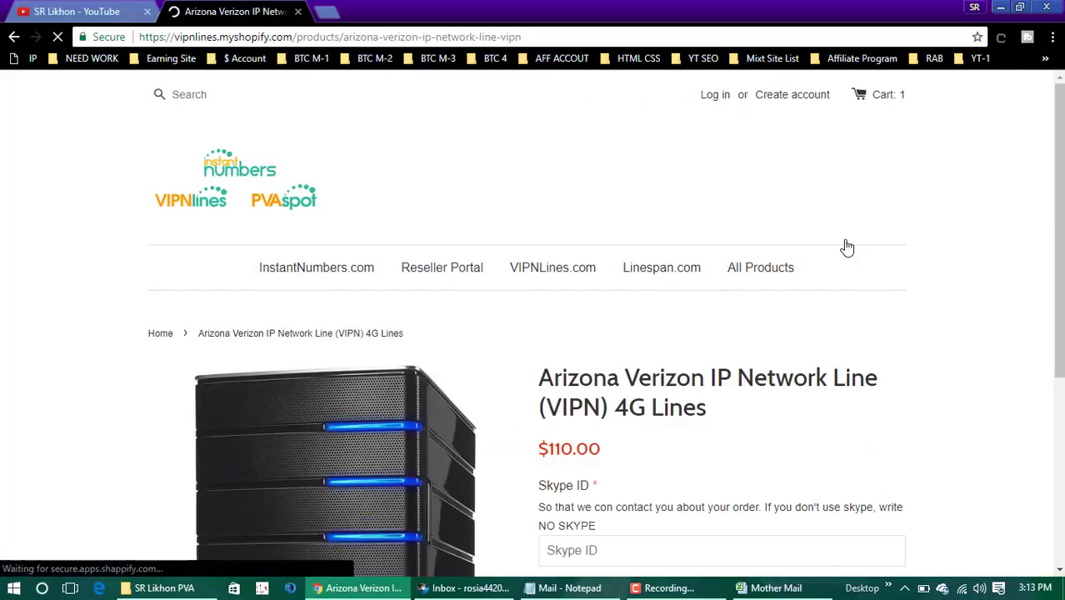
{"action": "scroll", "coordinate": [923, 246], "scroll_direction": "down", "scroll_amount": 2}
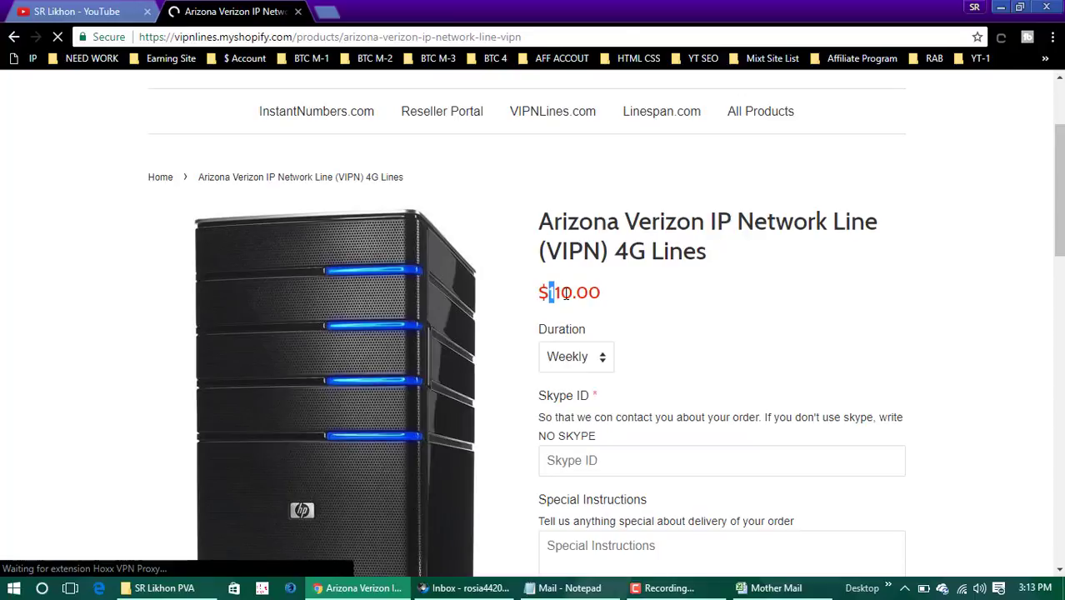
{"action": "left_click_drag", "start_coordinate": [556, 300], "coordinate": [539, 293]}
{"action": "left_click", "coordinate": [607, 367]}
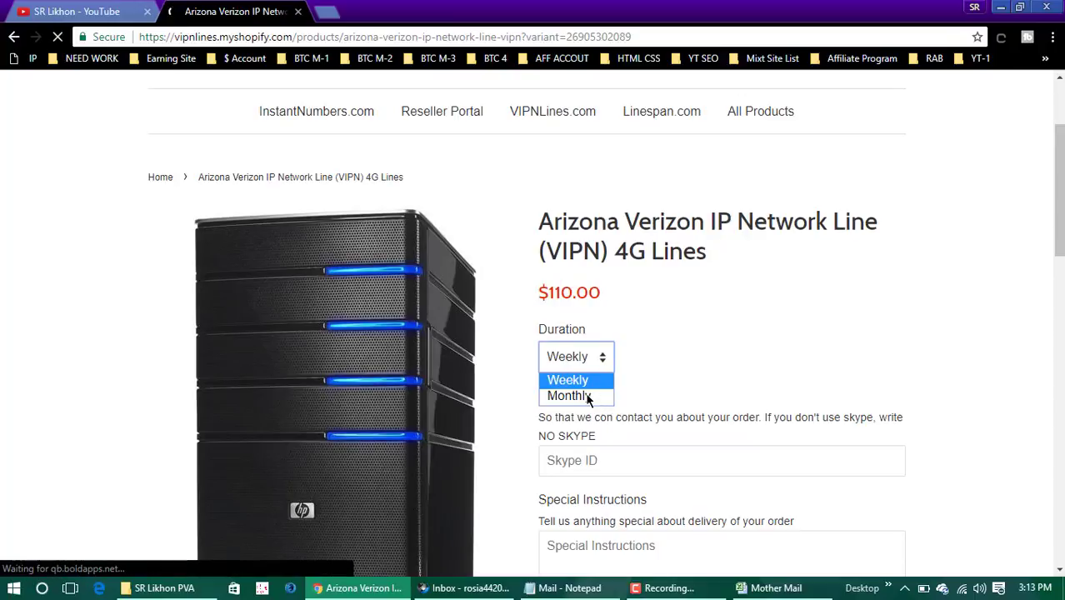